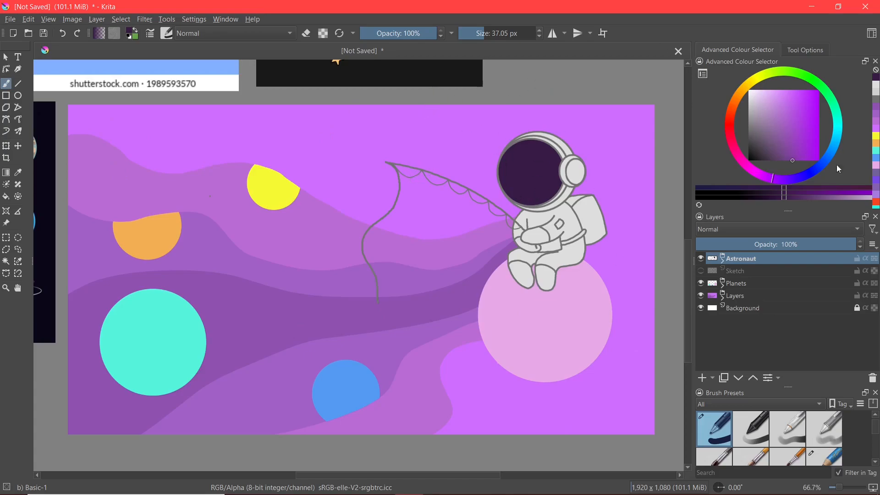
# Expand the Astronaut group to review the layers inside it.
pyautogui.click(723, 260)
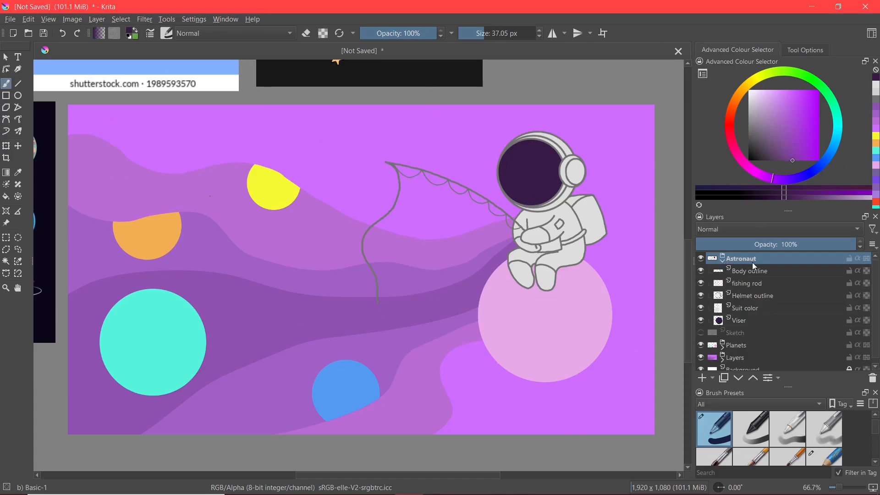
pyautogui.click(722, 259)
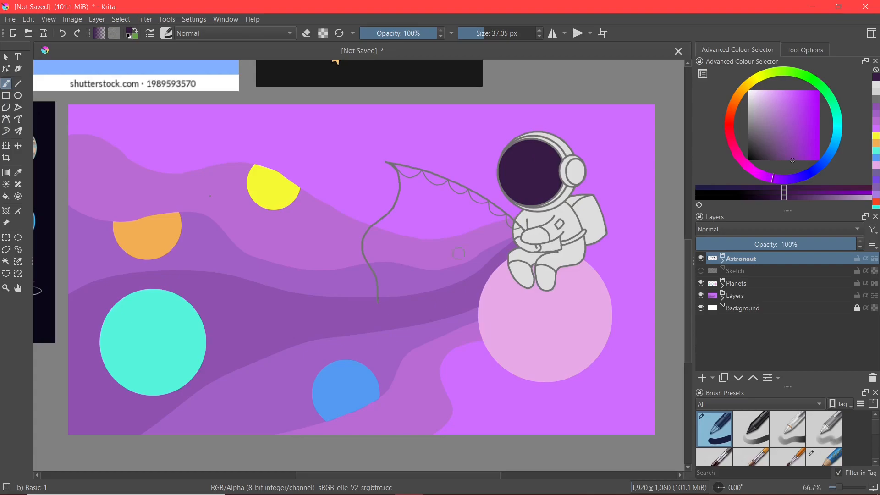
pyautogui.click(722, 263)
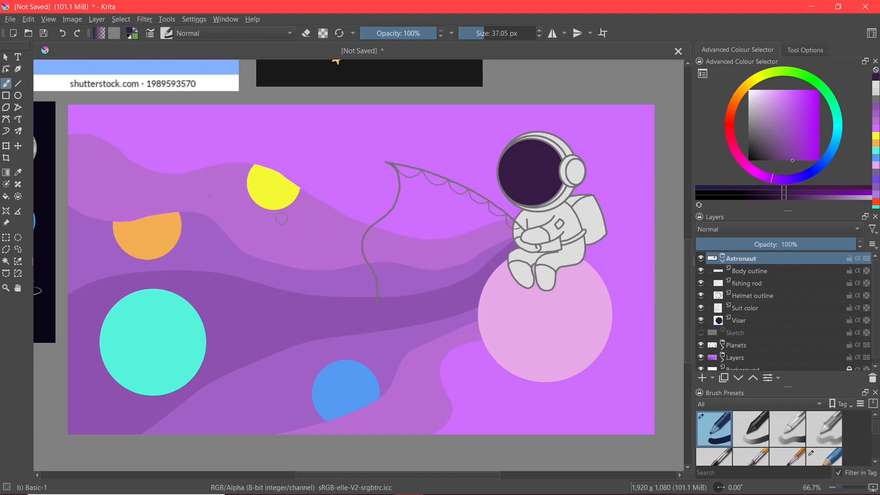
# Examine the planet and astronaut reference images beside the canvas and compare them with the flat planets in the artwork.
pyautogui.scroll(-1, 282, 216)
pyautogui.moveTo(275, 207); pyautogui.dragTo(430, 300)
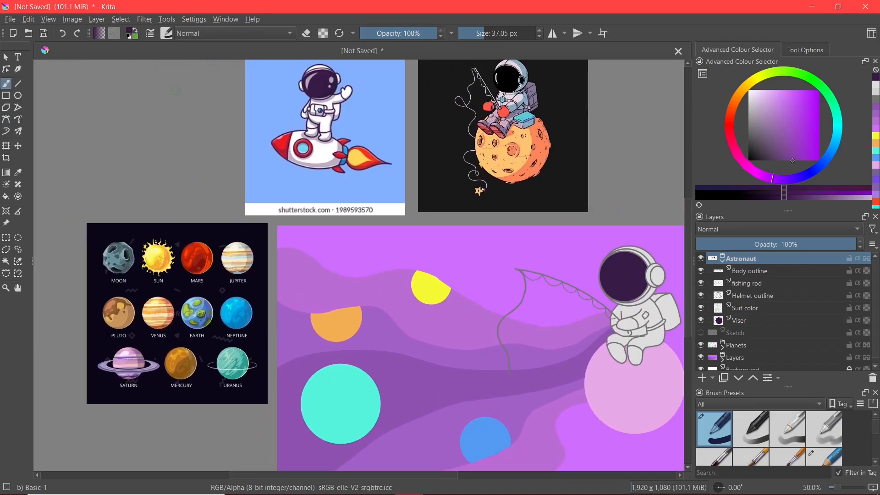
pyautogui.scroll(1, 262, 326)
pyautogui.moveTo(304, 351); pyautogui.dragTo(354, 279)
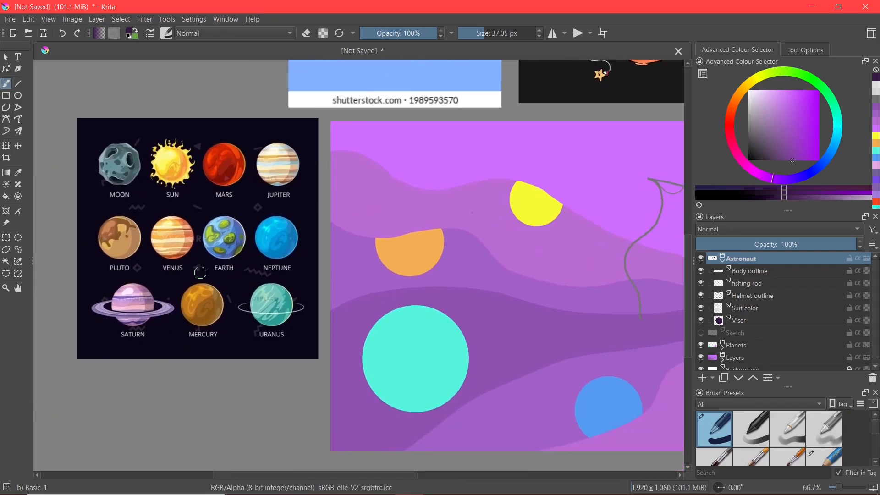
pyautogui.moveTo(566, 180); pyautogui.dragTo(383, 357)
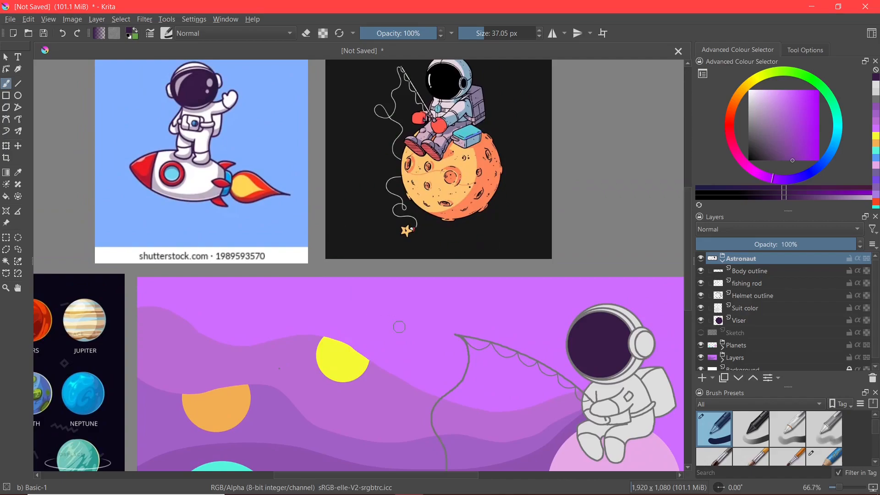
pyautogui.scroll(-5, 399, 327)
pyautogui.moveTo(105, 310); pyautogui.dragTo(324, 327)
pyautogui.scroll(1, 153, 233)
pyautogui.moveTo(339, 243); pyautogui.dragTo(358, 295)
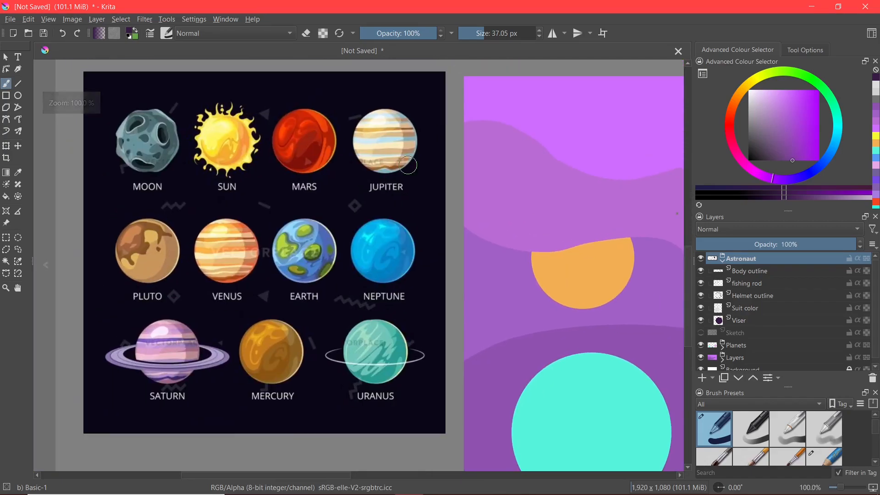
pyautogui.moveTo(540, 274); pyautogui.dragTo(197, 237)
pyautogui.moveTo(642, 294); pyautogui.dragTo(280, 241)
pyautogui.moveTo(531, 261); pyautogui.dragTo(507, 268)
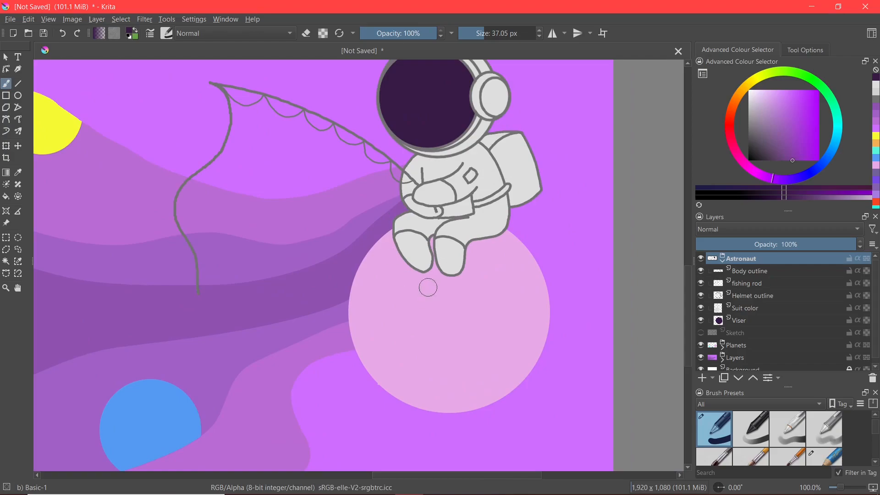
pyautogui.scroll(-1, 436, 285)
pyautogui.moveTo(280, 301); pyautogui.dragTo(699, 313)
pyautogui.scroll(1, 283, 268)
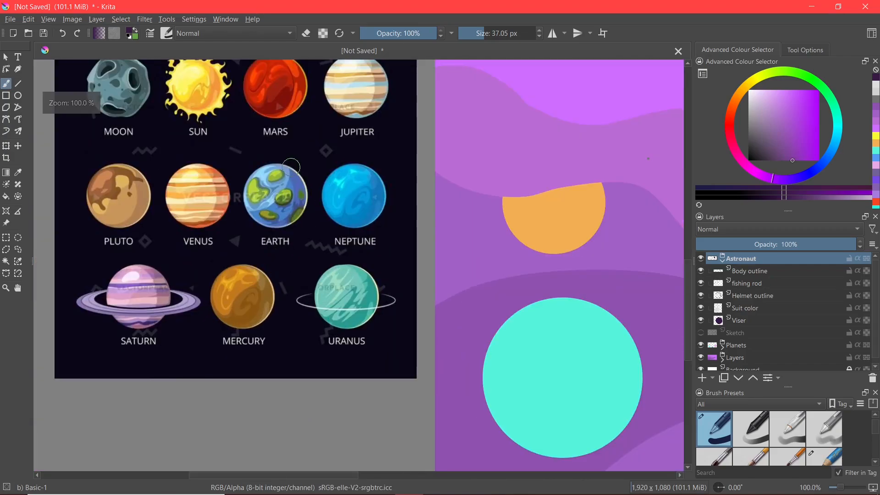
pyautogui.moveTo(282, 268); pyautogui.dragTo(313, 320)
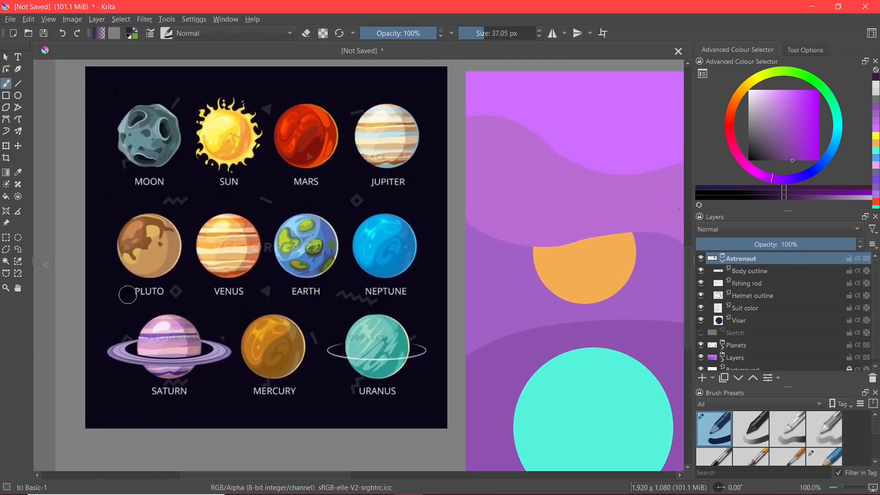
pyautogui.scroll(-1, 489, 314)
pyautogui.moveTo(489, 314); pyautogui.dragTo(376, 300)
pyautogui.moveTo(495, 315); pyautogui.dragTo(348, 290)
pyautogui.moveTo(485, 299); pyautogui.dragTo(374, 299)
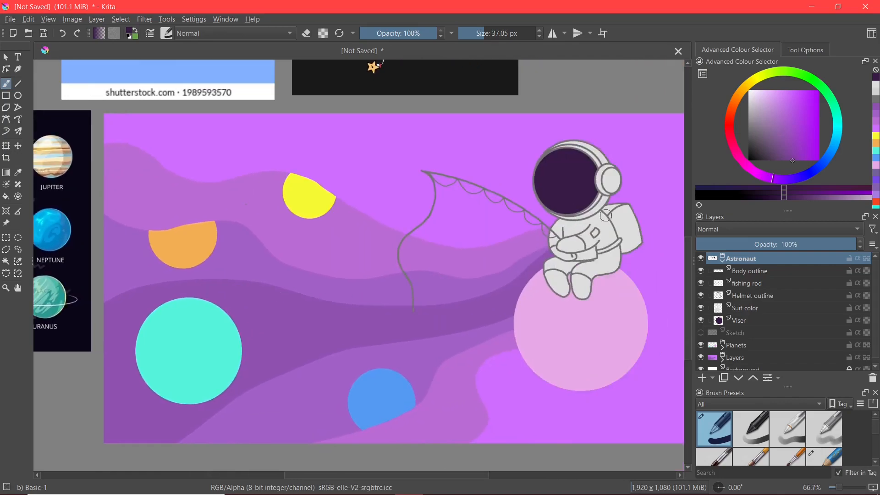
pyautogui.moveTo(468, 368); pyautogui.dragTo(440, 352)
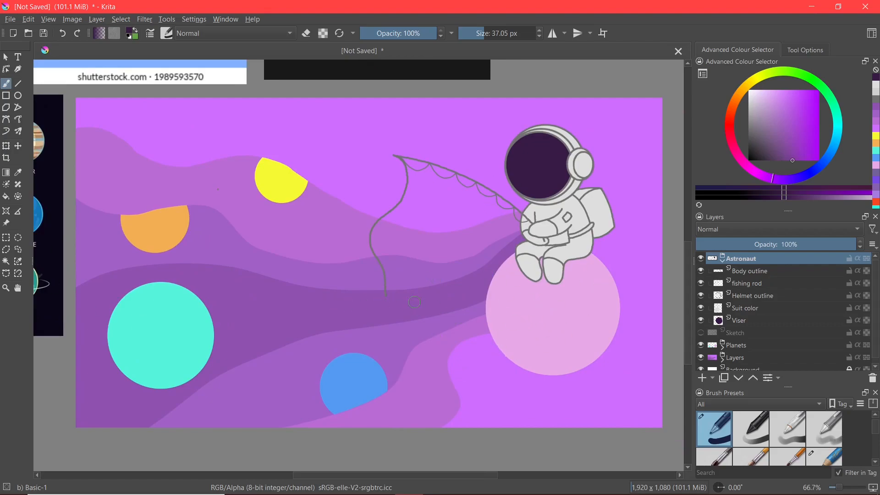
pyautogui.scroll(1, 650, 339)
# Add a paint layer directly above Saturn in the Planets group and turn on alpha inheritance for it.
pyautogui.click(723, 260)
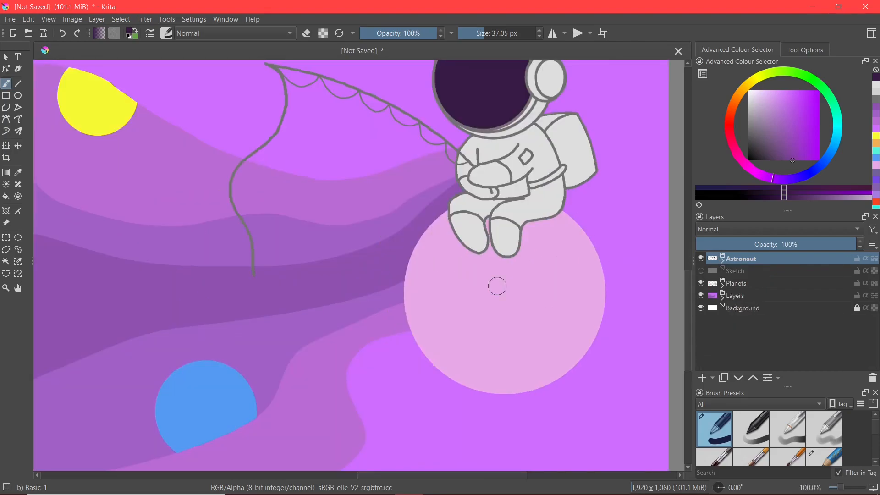
pyautogui.click(723, 285)
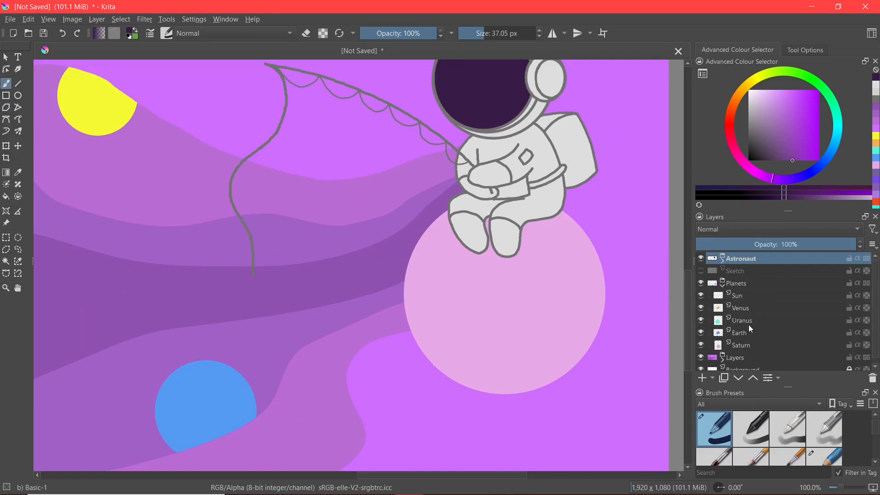
pyautogui.click(746, 346)
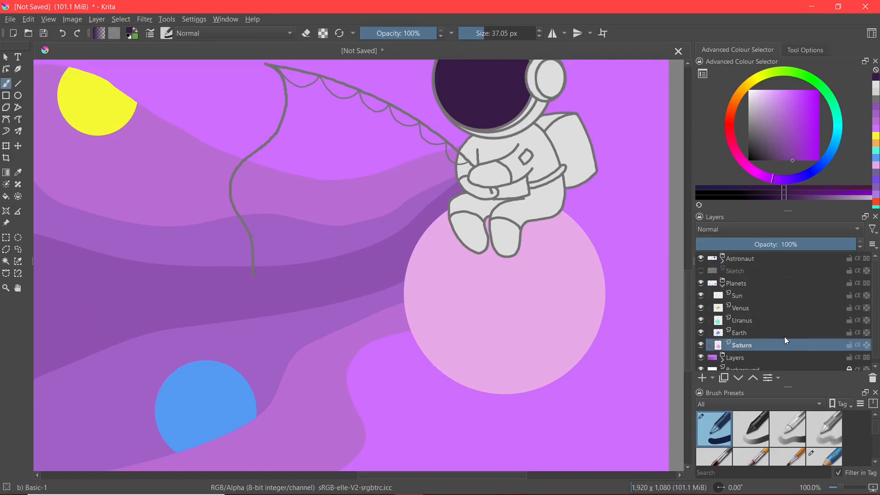
pyautogui.click(704, 379)
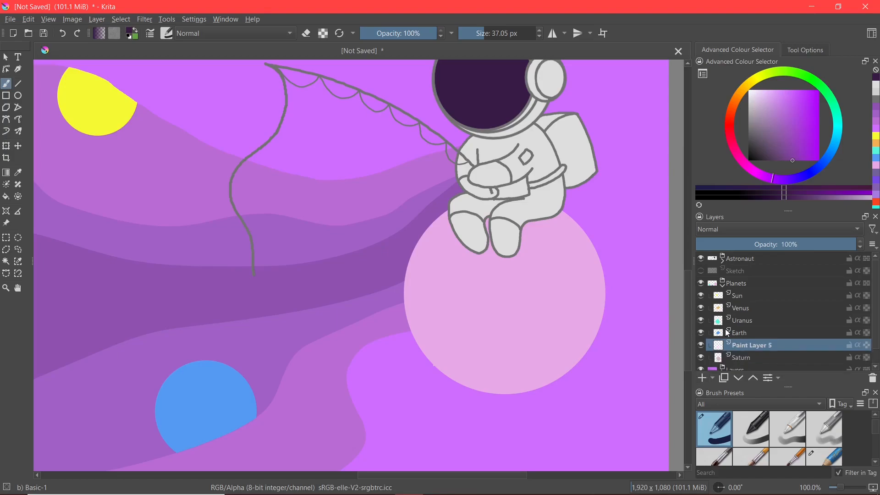
pyautogui.click(858, 346)
pyautogui.moveTo(614, 326); pyautogui.dragTo(585, 324)
pyautogui.scroll(1, 487, 267)
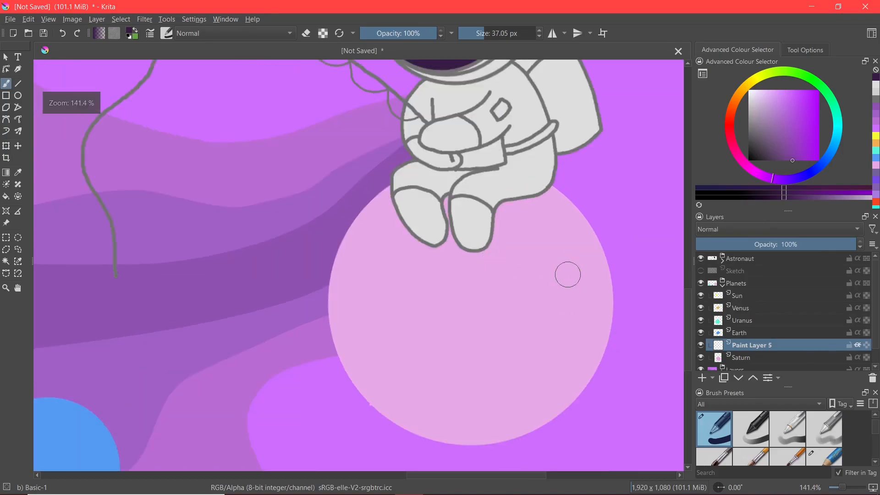
pyautogui.moveTo(565, 275); pyautogui.dragTo(503, 277)
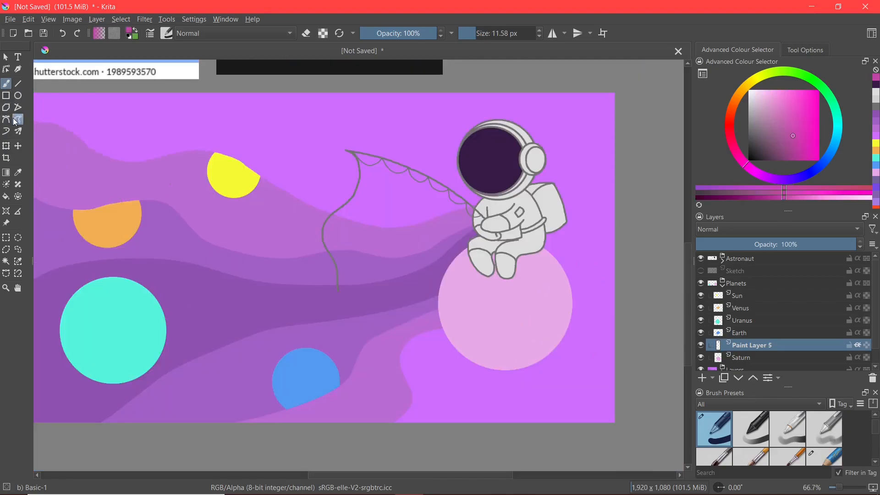
# Set the Freehand Path tool to fill its shapes with the foreground colour.
pyautogui.click(18, 121)
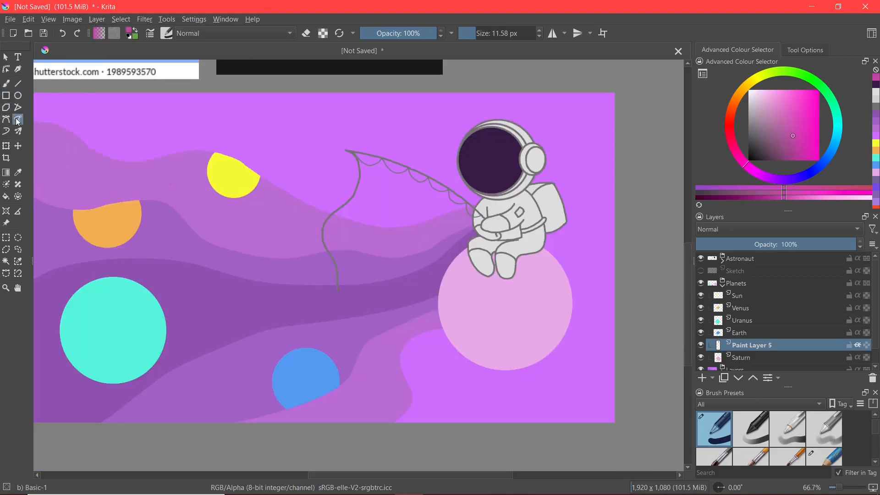
pyautogui.click(806, 51)
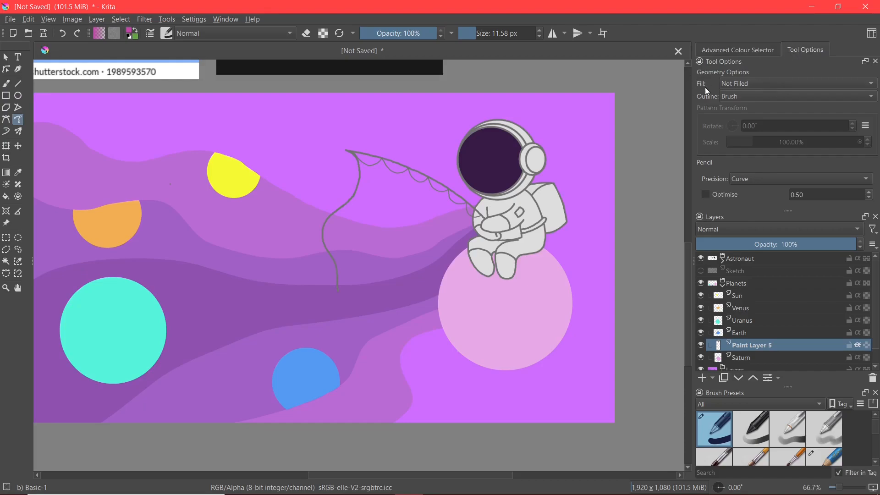
pyautogui.click(746, 84)
pyautogui.click(719, 95)
# Draw a wavy, filled dark pink patch over the lower-left side of the Saturn planet.
pyautogui.scroll(1, 496, 296)
pyautogui.scroll(1, 546, 324)
pyautogui.moveTo(513, 309); pyautogui.dragTo(460, 242)
pyautogui.scroll(1, 420, 278)
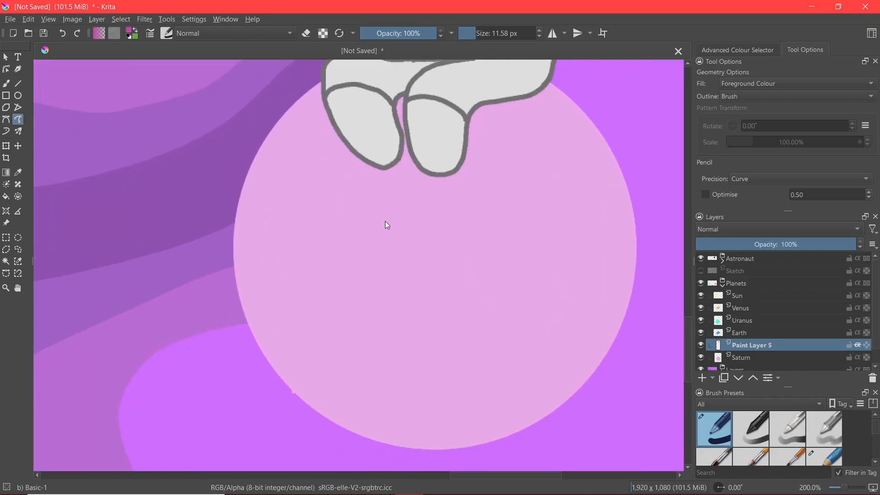
pyautogui.moveTo(371, 173)
pyautogui.mouseDown()
pyautogui.moveTo(329, 225)
pyautogui.moveTo(351, 228)
pyautogui.moveTo(349, 266)
pyautogui.moveTo(391, 214)
pyautogui.moveTo(362, 250)
pyautogui.moveTo(389, 304)
pyautogui.moveTo(426, 258)
pyautogui.moveTo(411, 286)
pyautogui.moveTo(435, 303)
pyautogui.moveTo(445, 328)
pyautogui.moveTo(406, 344)
pyautogui.moveTo(433, 369)
pyautogui.moveTo(493, 323)
pyautogui.moveTo(484, 357)
pyautogui.moveTo(526, 360)
pyautogui.moveTo(279, 386)
pyautogui.moveTo(363, 161)
pyautogui.mouseUp()
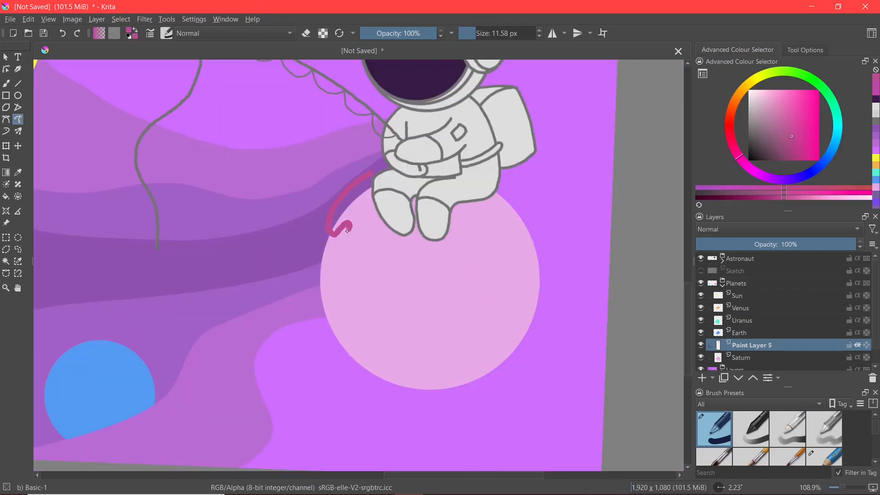
pyautogui.scroll(-3, 501, 352)
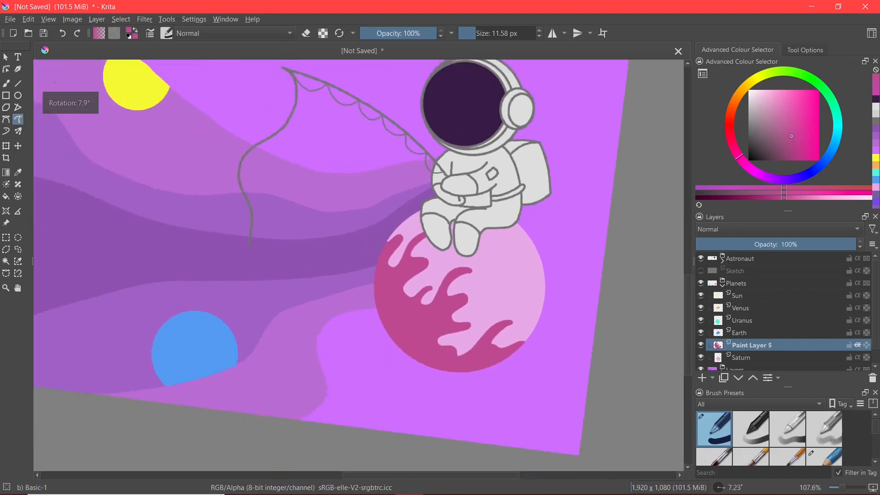
pyautogui.scroll(4, 512, 387)
pyautogui.scroll(1, 358, 265)
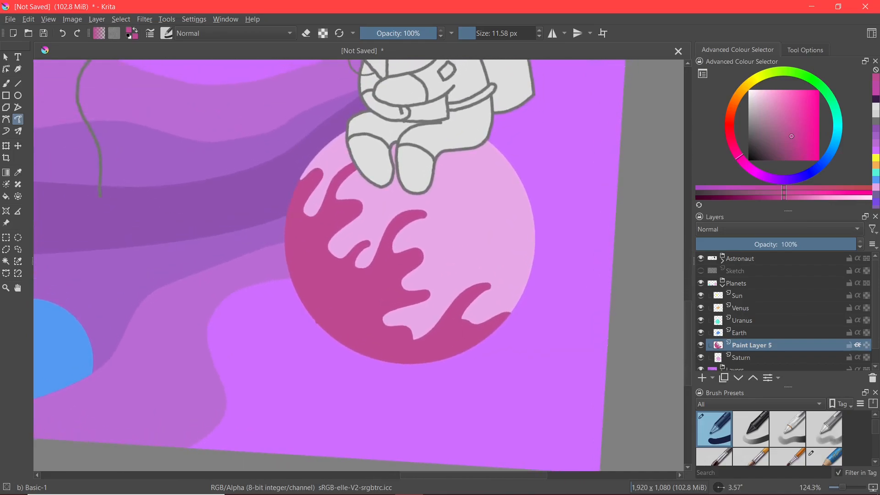
# Add another alpha-inheriting layer above the dark patch and draw wavy lighter pink patches on Saturn's upper-right side.
pyautogui.click(702, 378)
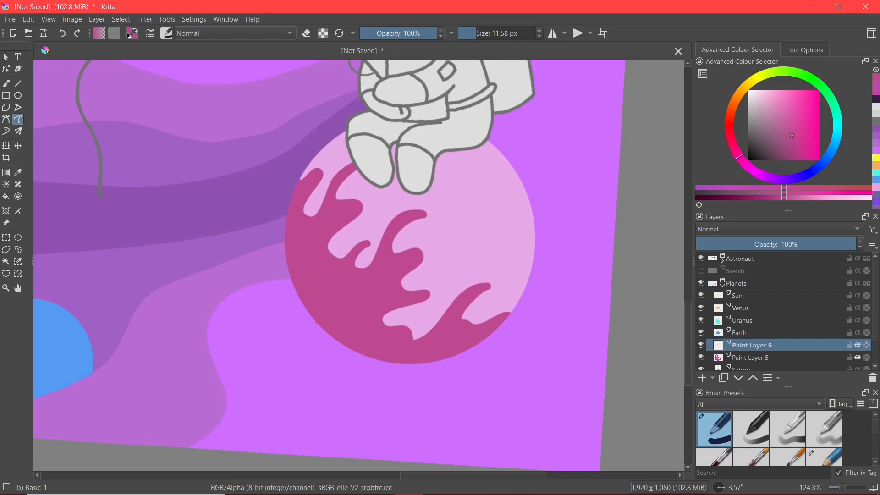
pyautogui.click(807, 197)
pyautogui.moveTo(422, 110)
pyautogui.mouseDown()
pyautogui.moveTo(353, 136)
pyautogui.moveTo(426, 139)
pyautogui.moveTo(390, 186)
pyautogui.moveTo(440, 182)
pyautogui.moveTo(462, 198)
pyautogui.moveTo(446, 236)
pyautogui.moveTo(515, 266)
pyautogui.moveTo(572, 243)
pyautogui.mouseUp()
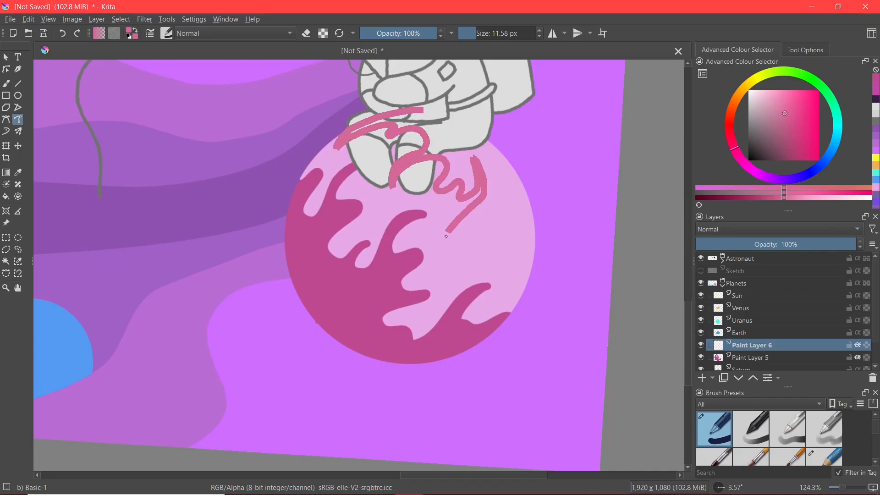
pyautogui.hotkey('ctrl', 'z')
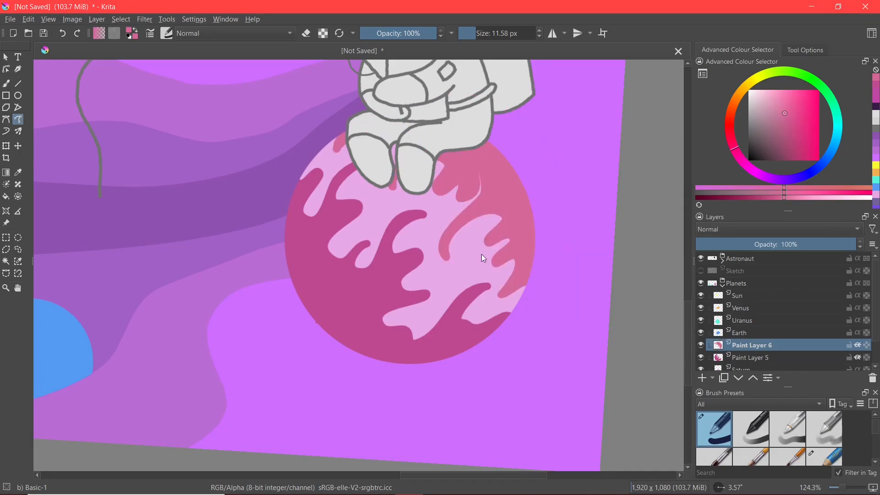
pyautogui.scroll(-2, 482, 249)
pyautogui.scroll(-2, 454, 359)
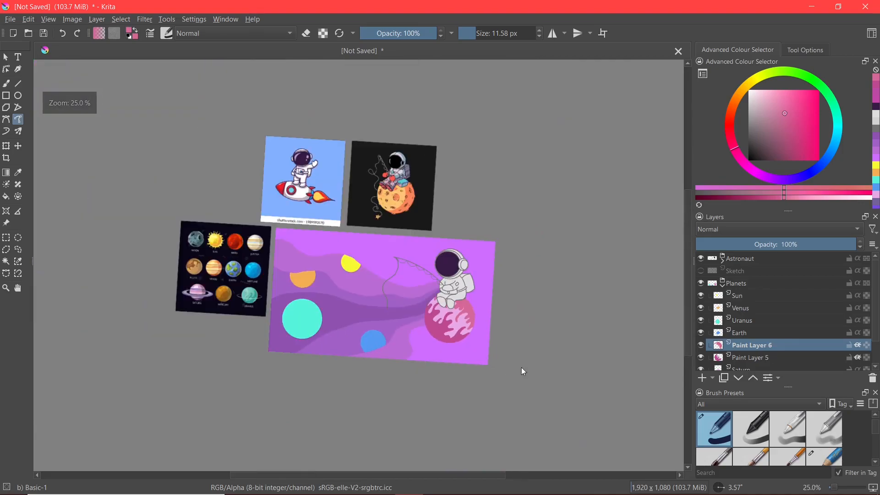
pyautogui.scroll(2, 456, 328)
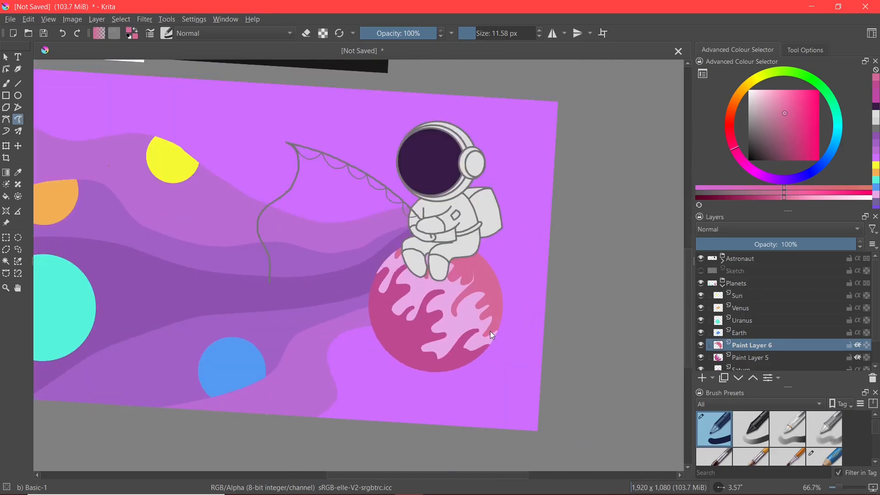
pyautogui.scroll(2, 491, 331)
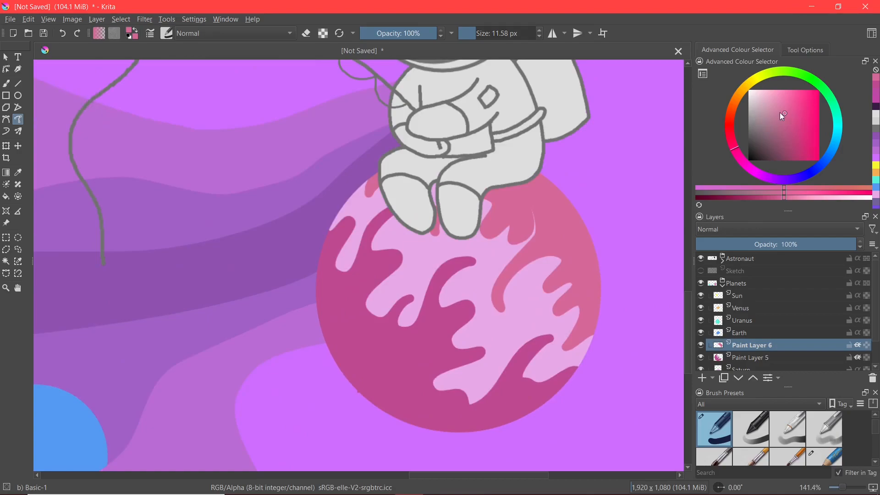
# Fill the base of the Saturn layer with a medium deep pink between the two patch colours.
pyautogui.moveTo(790, 117)
pyautogui.mouseDown()
pyautogui.moveTo(800, 128)
pyautogui.moveTo(791, 125)
pyautogui.mouseUp()
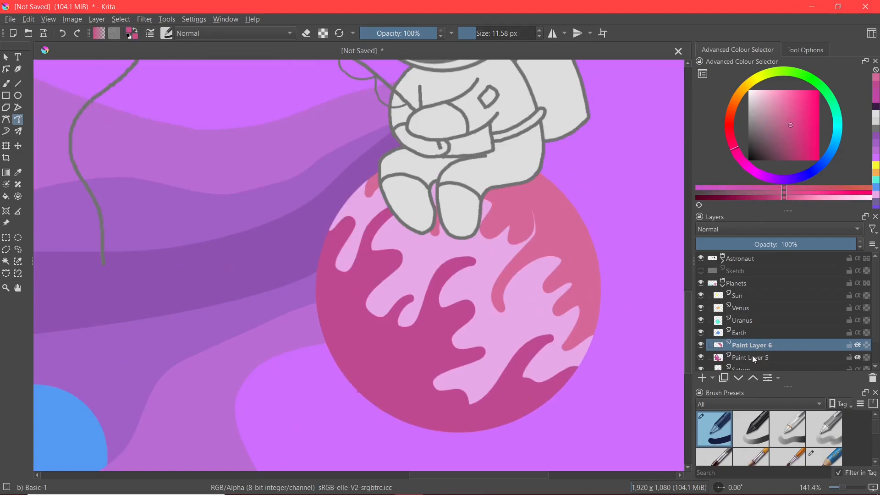
pyautogui.scroll(-2, 752, 360)
pyautogui.click(751, 340)
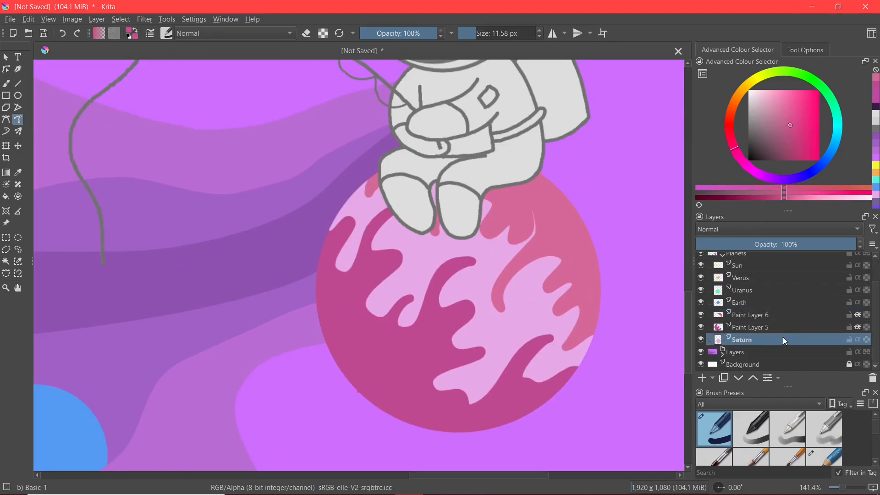
pyautogui.click(6, 196)
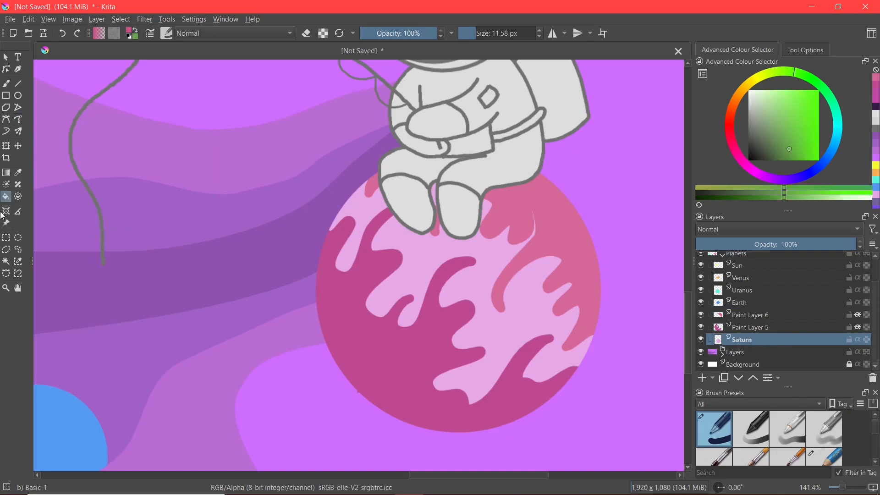
pyautogui.click(412, 252)
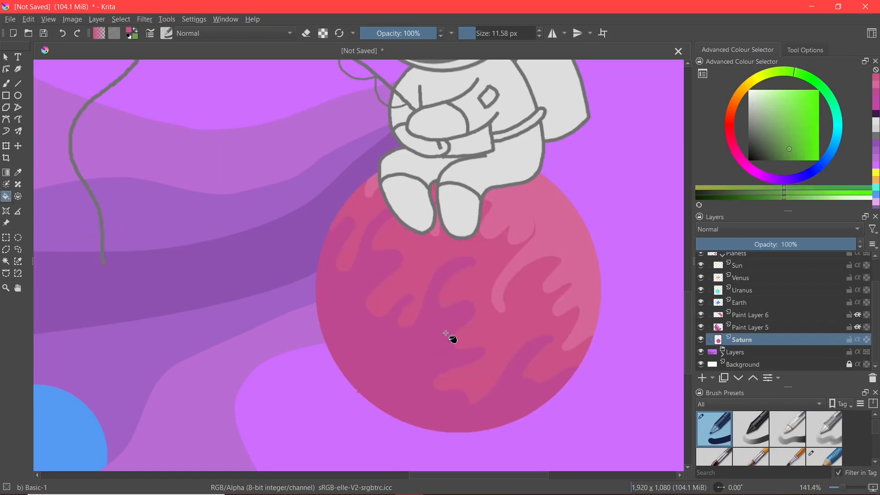
# Recolour Saturn with magenta hues: bright pink light patches, a muted orchid-pink base and a deep magenta dark patch.
pyautogui.scroll(-1, 447, 333)
pyautogui.moveTo(447, 333); pyautogui.dragTo(430, 305)
pyautogui.click(742, 159)
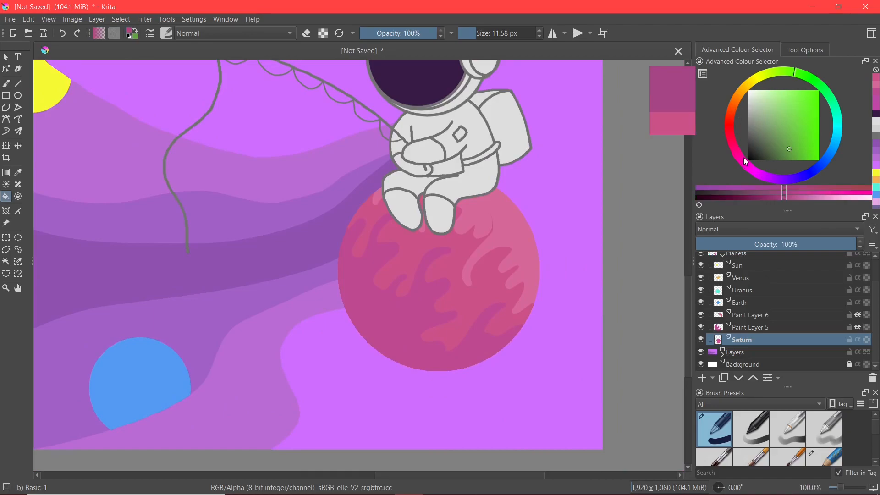
pyautogui.moveTo(767, 136); pyautogui.dragTo(786, 120)
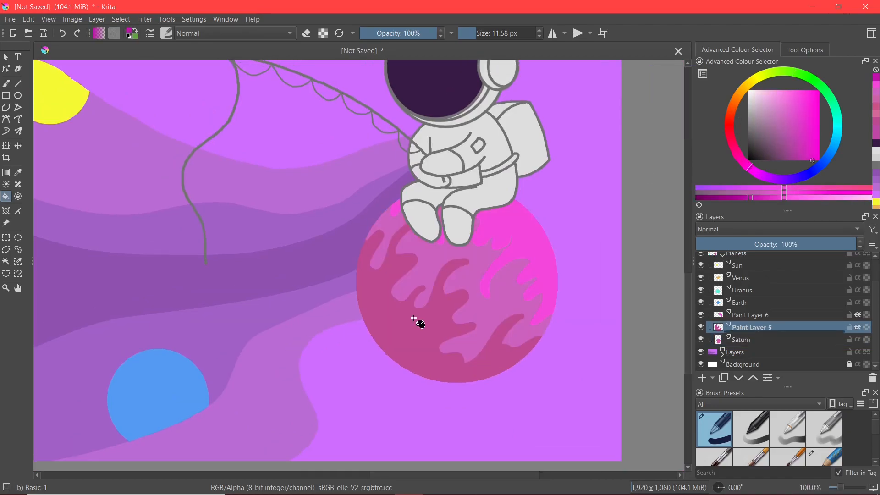
pyautogui.click(411, 320)
pyautogui.scroll(-3, 413, 320)
pyautogui.moveTo(434, 344); pyautogui.dragTo(514, 342)
pyautogui.scroll(3, 518, 344)
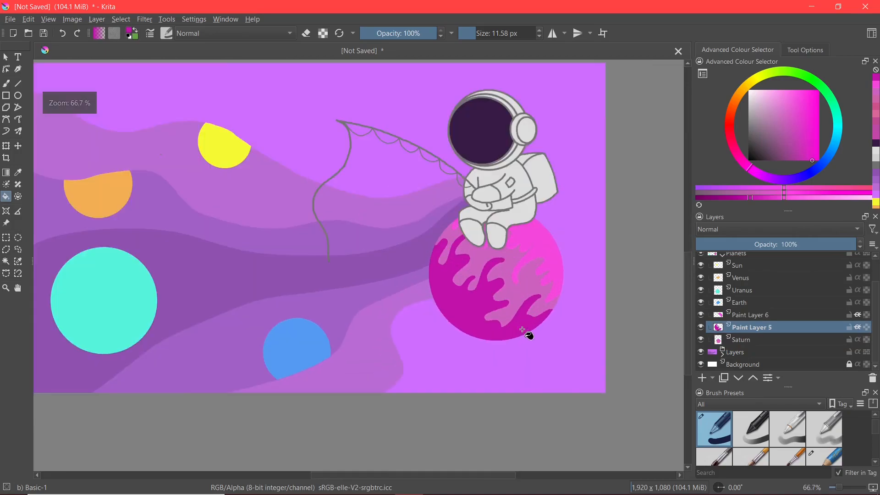
# Sample the bright pink on Paint Layer 6 and draw an extra wavy filled patch on Saturn's right side.
pyautogui.click(764, 317)
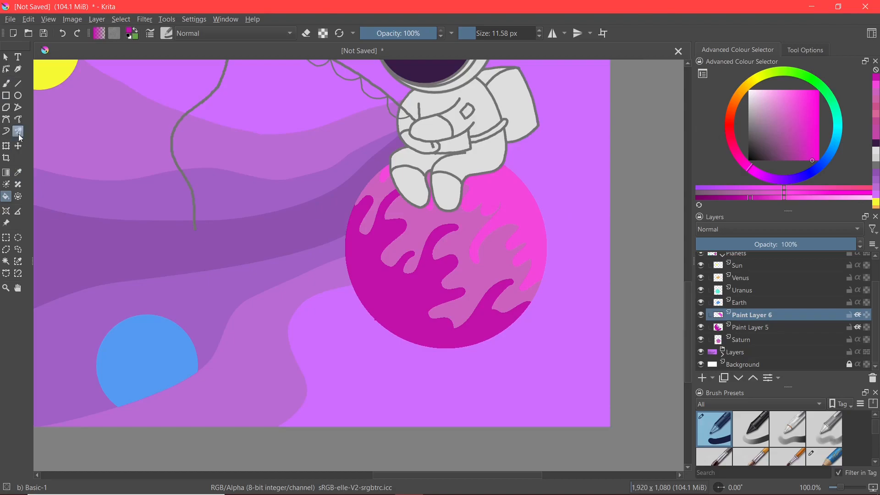
pyautogui.click(19, 120)
pyautogui.scroll(1, 487, 254)
pyautogui.scroll(2, 487, 253)
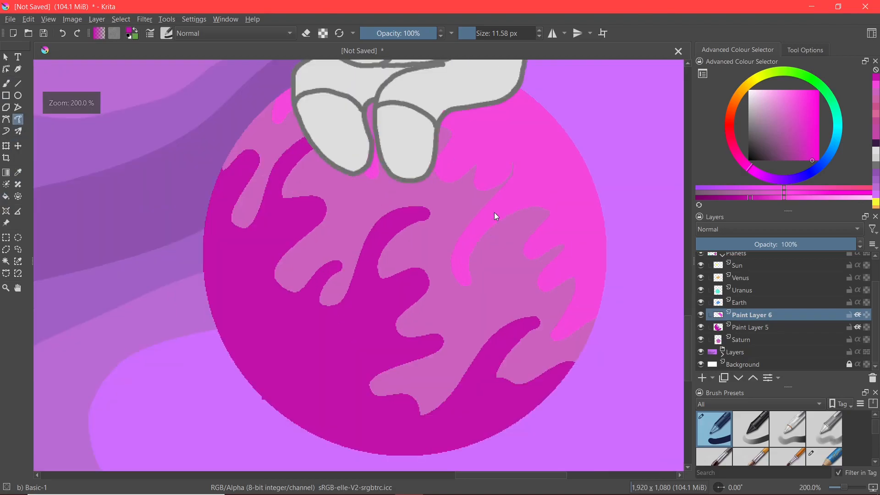
pyautogui.click(18, 172)
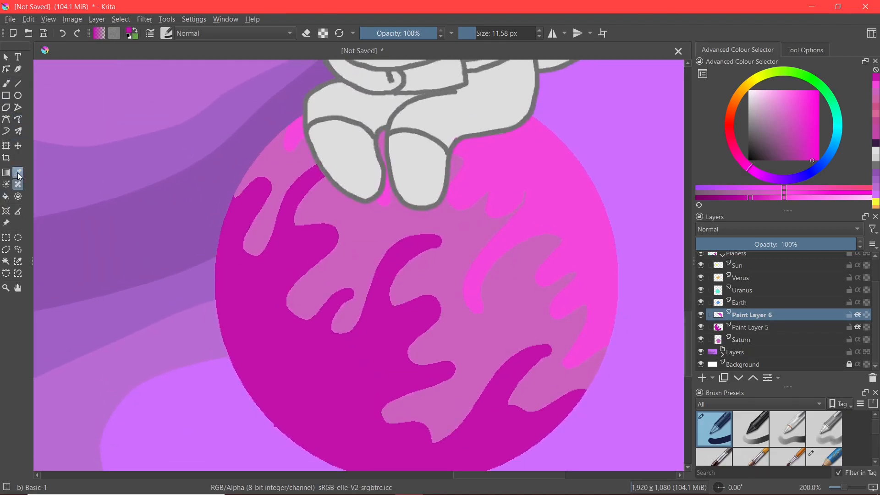
pyautogui.click(497, 160)
pyautogui.click(17, 119)
pyautogui.moveTo(543, 239)
pyautogui.mouseDown()
pyautogui.moveTo(518, 300)
pyautogui.moveTo(473, 353)
pyautogui.moveTo(548, 239)
pyautogui.mouseUp()
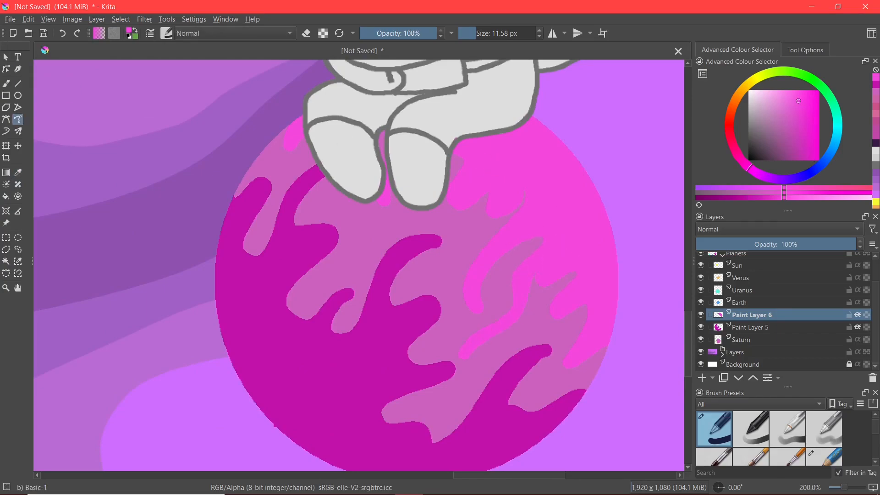
pyautogui.moveTo(452, 207)
pyautogui.mouseDown()
pyautogui.moveTo(355, 264)
pyautogui.moveTo(502, 126)
pyautogui.mouseUp()
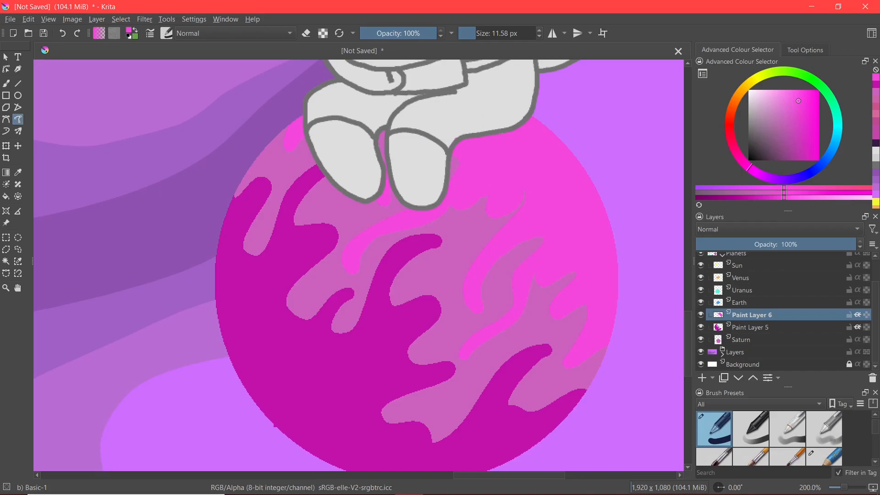
pyautogui.moveTo(520, 207)
pyautogui.mouseDown()
pyautogui.moveTo(472, 229)
pyautogui.moveTo(463, 252)
pyautogui.mouseUp()
pyautogui.hotkey('ctrl', 'z')
pyautogui.hotkey('ctrl', 'z')
# Draw a wavy bright pink patch below the astronaut's feet, and erase wavy gaps in the light patches at brush size 4.64 px.
pyautogui.moveTo(487, 200)
pyautogui.mouseDown()
pyautogui.moveTo(442, 187)
pyautogui.moveTo(456, 159)
pyautogui.mouseUp()
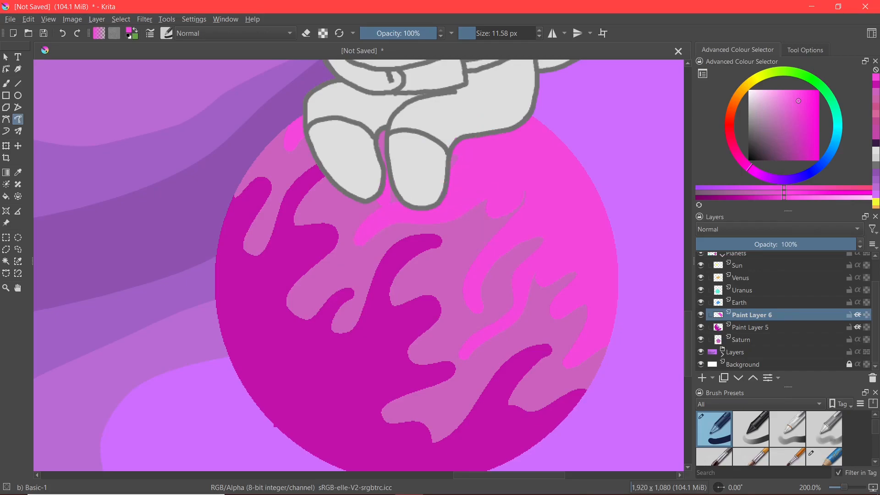
pyautogui.moveTo(475, 33); pyautogui.dragTo(471, 33)
pyautogui.click(306, 33)
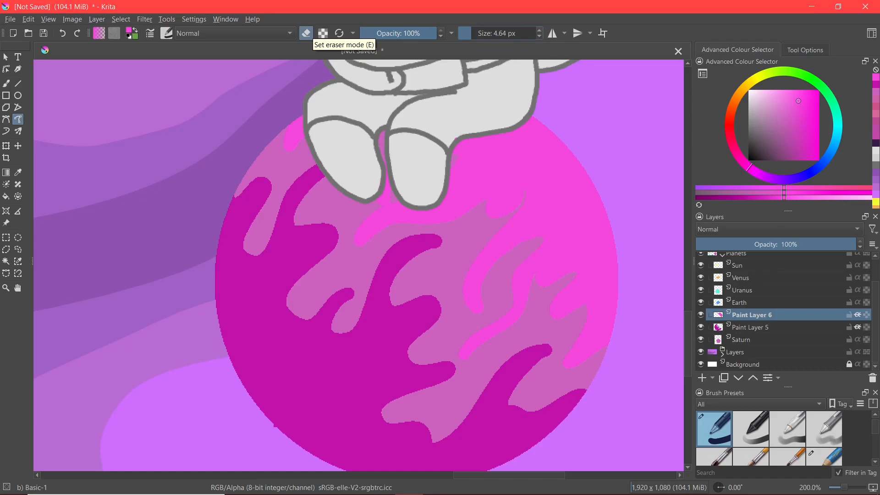
pyautogui.moveTo(574, 246); pyautogui.dragTo(565, 239)
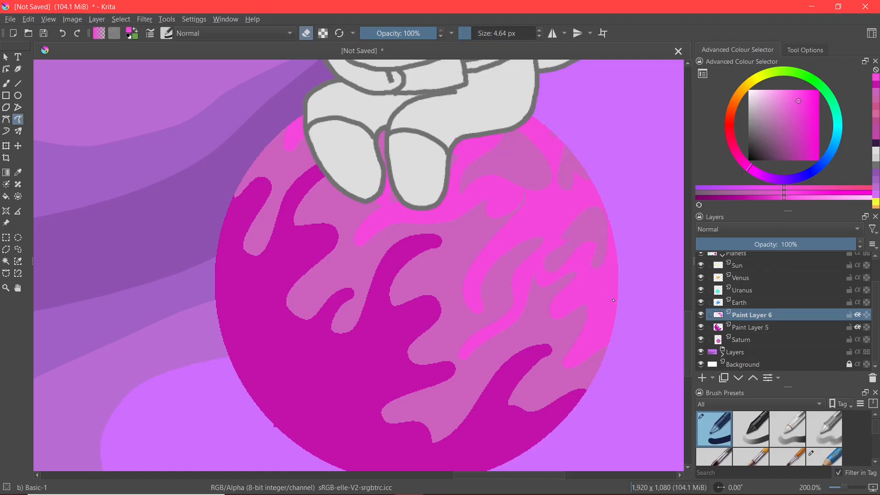
# Erase several wavy, irregular gaps from the deep magenta patch on Paint Layer 5 along Saturn's lower-left side.
pyautogui.scroll(-3, 605, 320)
pyautogui.click(782, 329)
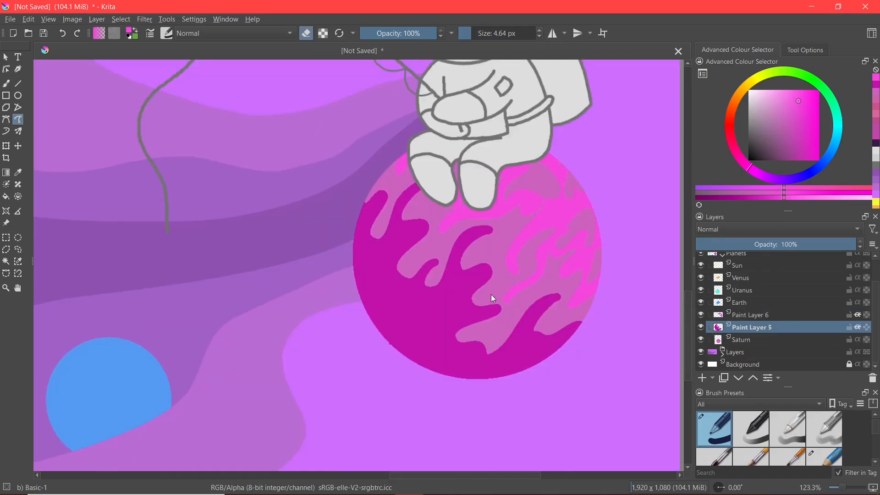
pyautogui.moveTo(395, 257); pyautogui.dragTo(360, 289)
pyautogui.moveTo(459, 293)
pyautogui.mouseDown()
pyautogui.moveTo(420, 337)
pyautogui.moveTo(380, 335)
pyautogui.mouseUp()
pyautogui.moveTo(487, 377)
pyautogui.mouseDown()
pyautogui.moveTo(538, 353)
pyautogui.moveTo(487, 378)
pyautogui.mouseUp()
pyautogui.scroll(-2, 568, 251)
pyautogui.scroll(2, 568, 230)
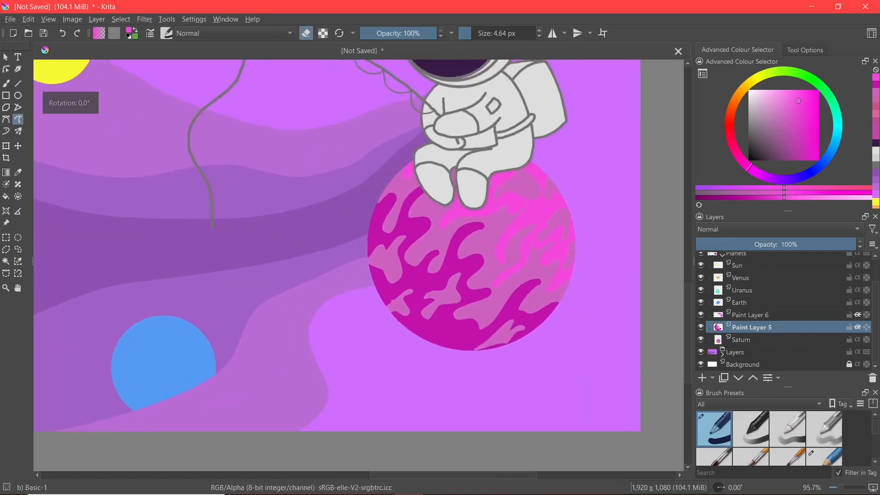
pyautogui.scroll(-3, 596, 294)
pyautogui.scroll(2, 596, 294)
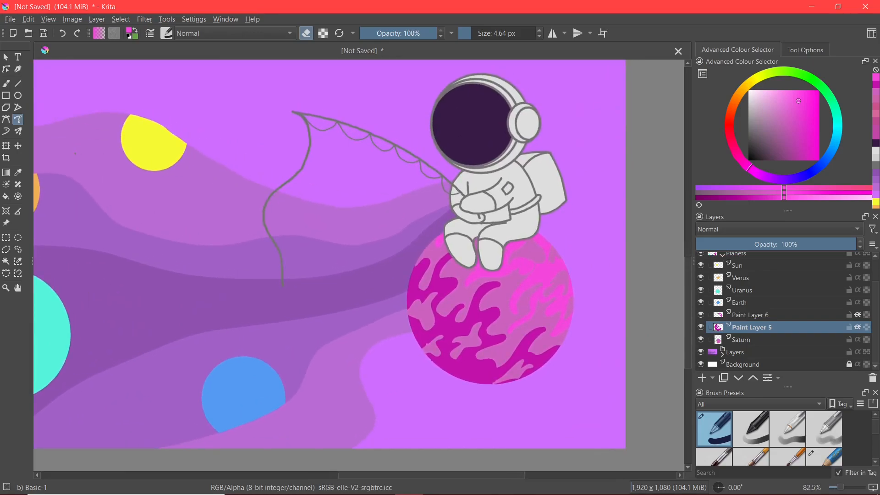
pyautogui.scroll(2, 330, 252)
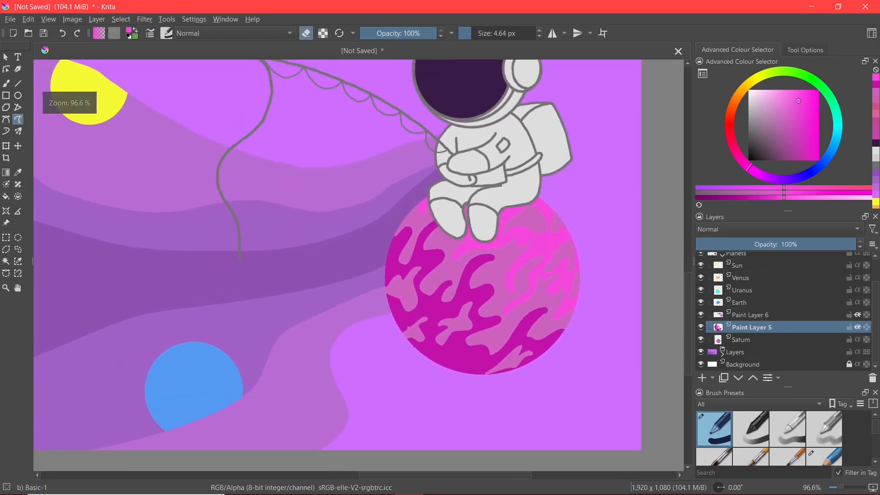
# Add an alpha-inheriting layer above Paint Layer 6, turn off erasing and choose a dark muted magenta for the shadow.
pyautogui.click(752, 315)
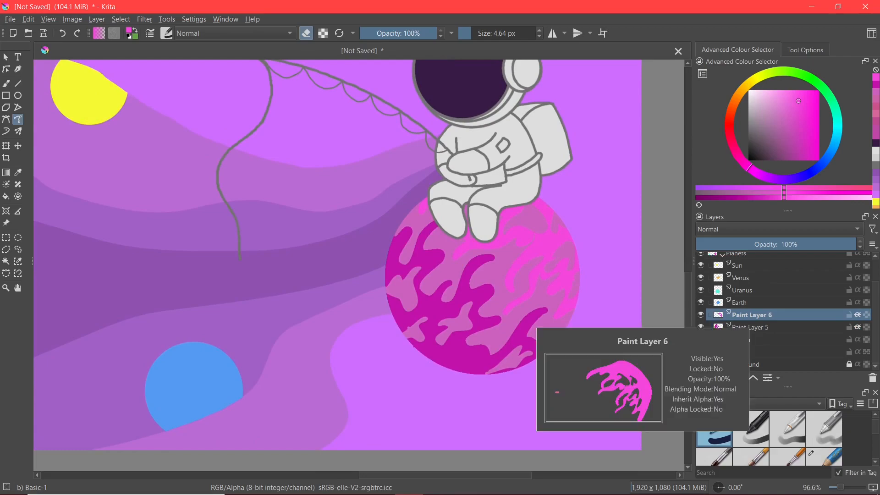
pyautogui.click(702, 377)
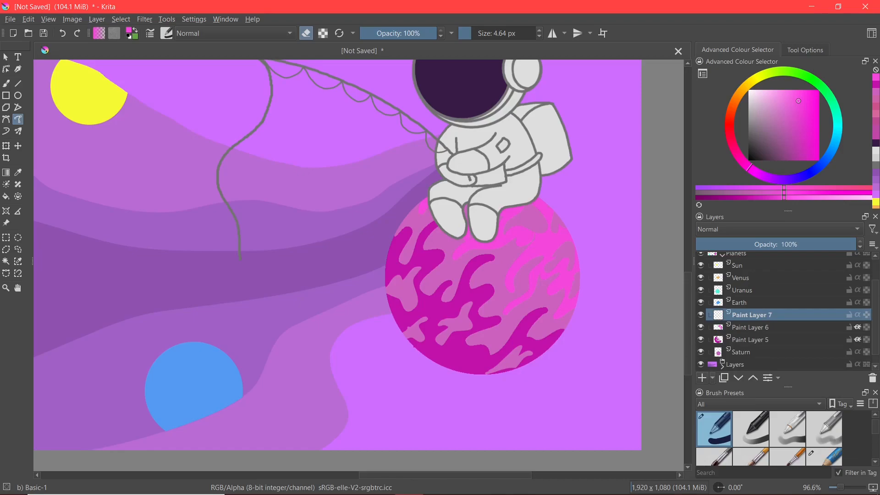
pyautogui.click(858, 315)
pyautogui.press('e')
pyautogui.moveTo(792, 143); pyautogui.dragTo(784, 158)
pyautogui.scroll(1, 482, 285)
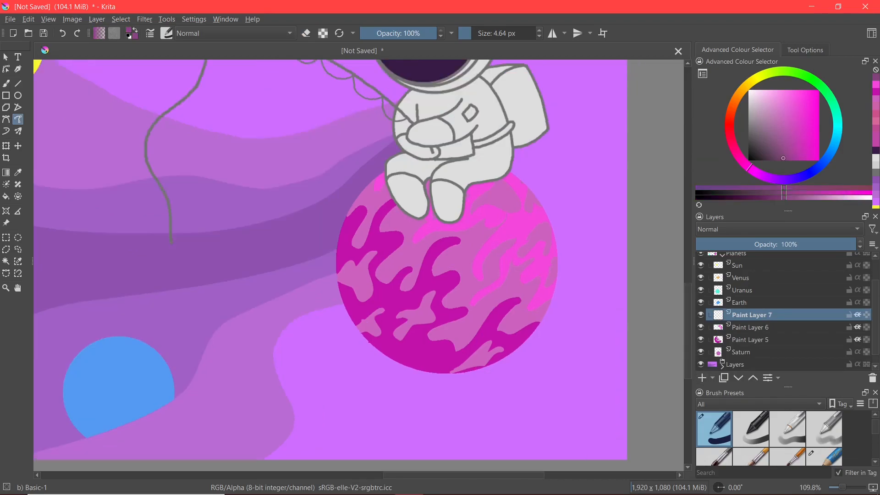
# Try a dark filled crescent shadow along Saturn's lower-left edge and undo it.
pyautogui.moveTo(368, 158)
pyautogui.mouseDown()
pyautogui.moveTo(346, 220)
pyautogui.moveTo(356, 267)
pyautogui.moveTo(380, 311)
pyautogui.moveTo(425, 346)
pyautogui.moveTo(492, 352)
pyautogui.moveTo(556, 316)
pyautogui.moveTo(516, 377)
pyautogui.moveTo(438, 397)
pyautogui.moveTo(343, 361)
pyautogui.moveTo(305, 266)
pyautogui.moveTo(336, 178)
pyautogui.moveTo(361, 159)
pyautogui.mouseUp()
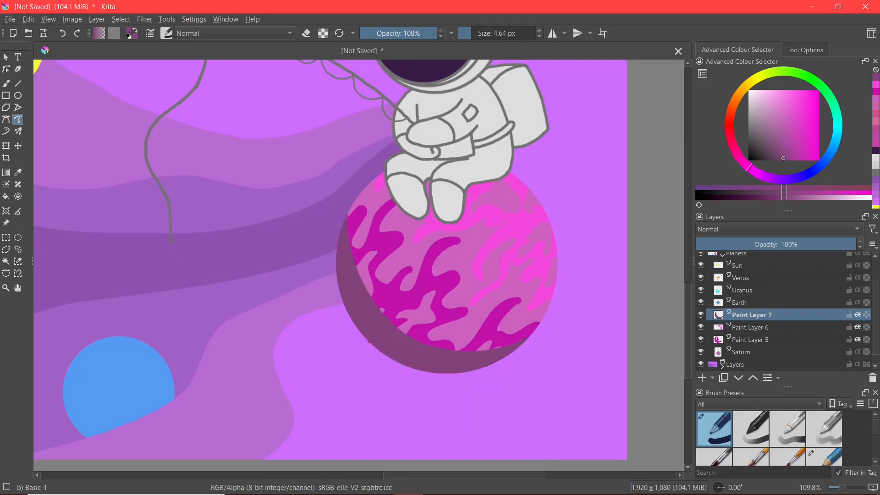
pyautogui.scroll(-1, 359, 265)
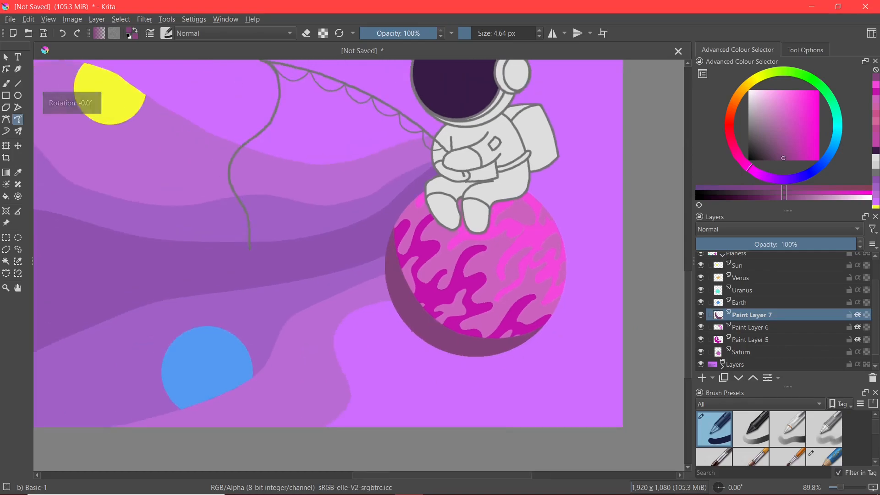
pyautogui.scroll(-3, 359, 265)
pyautogui.scroll(1, 359, 265)
pyautogui.scroll(-2, 412, 247)
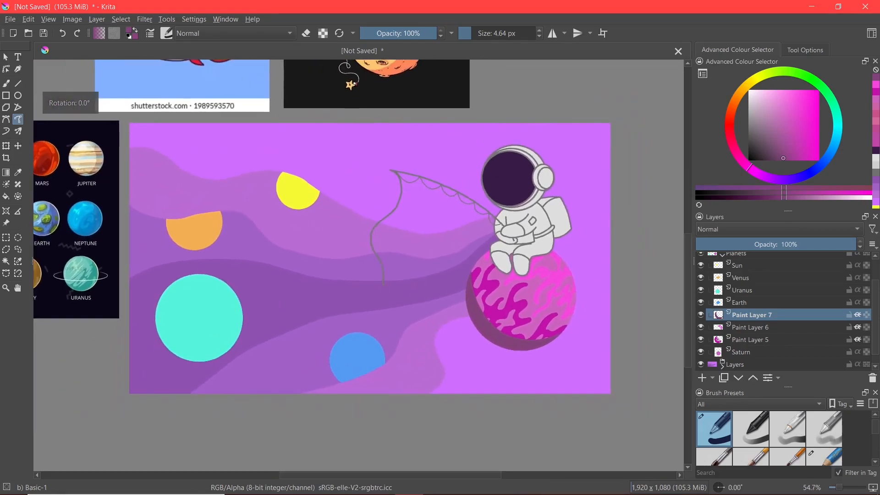
pyautogui.scroll(1, 413, 247)
pyautogui.scroll(-1, 412, 248)
pyautogui.scroll(-1, 359, 257)
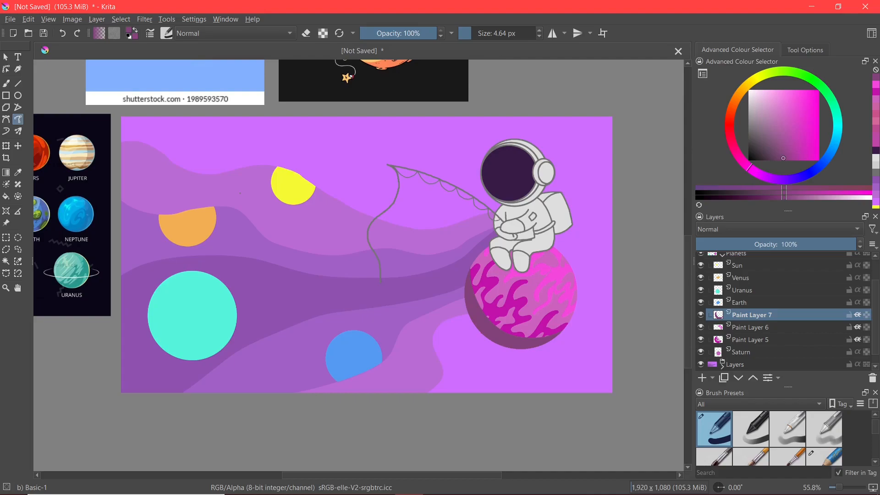
pyautogui.hotkey('ctrl', 'z')
# Draw a dark filled crescent shadow along Saturn's right and lower-right edge.
pyautogui.scroll(3, 359, 265)
pyautogui.scroll(-1, 359, 265)
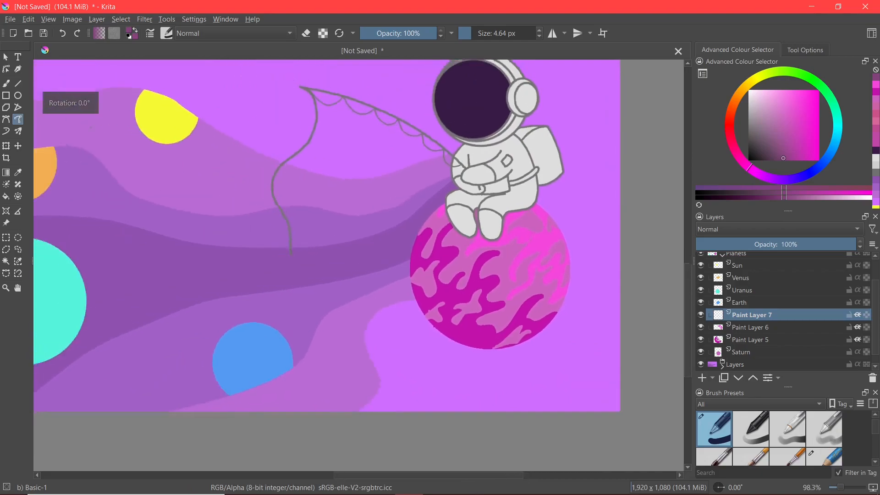
pyautogui.scroll(2, 615, 285)
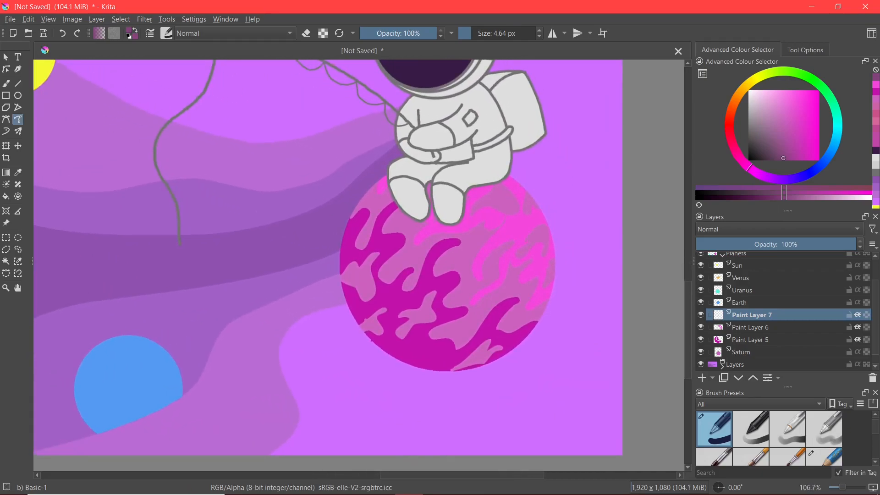
pyautogui.moveTo(469, 145)
pyautogui.mouseDown()
pyautogui.moveTo(516, 194)
pyautogui.moveTo(514, 297)
pyautogui.moveTo(458, 344)
pyautogui.moveTo(329, 322)
pyautogui.moveTo(541, 406)
pyautogui.moveTo(545, 147)
pyautogui.mouseUp()
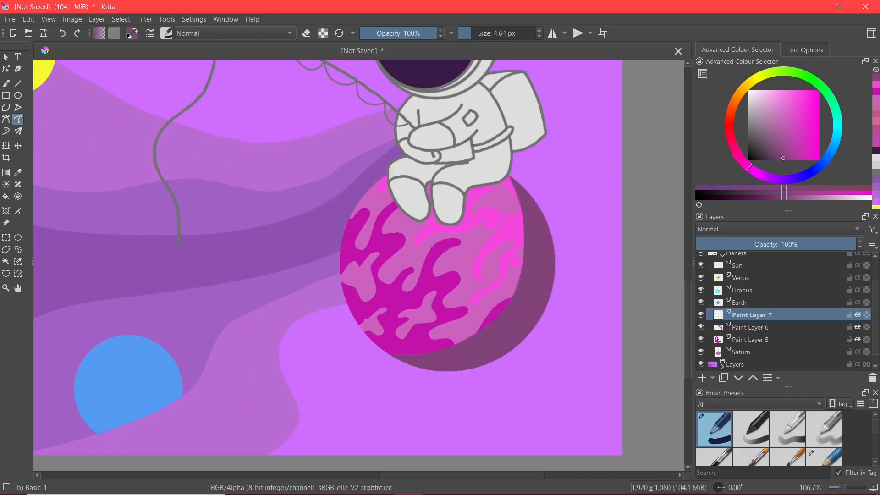
pyautogui.scroll(-4, 615, 271)
pyautogui.scroll(4, 615, 270)
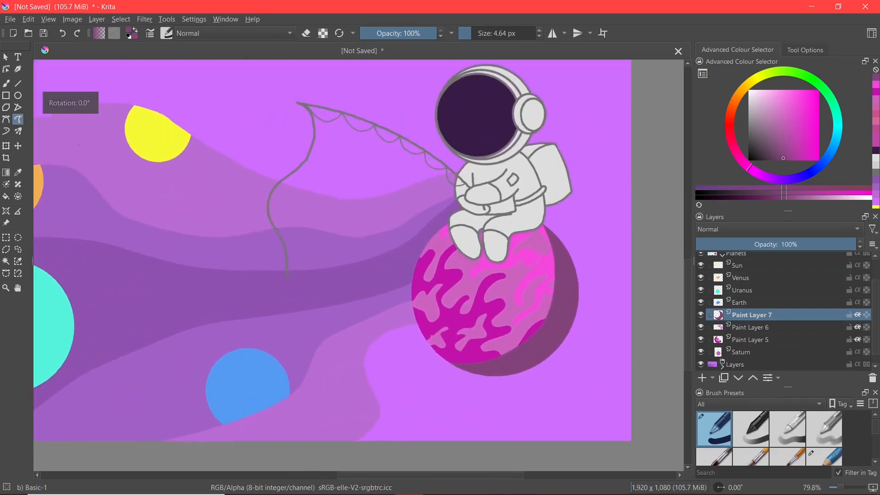
pyautogui.scroll(-1, 358, 265)
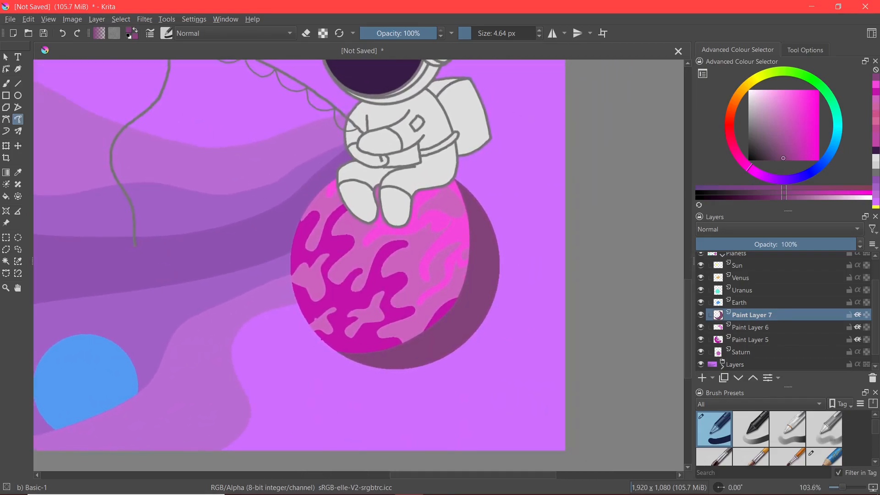
# Set the shadow layer's blending mode to Multiply and its opacity to 55%.
pyautogui.click(779, 229)
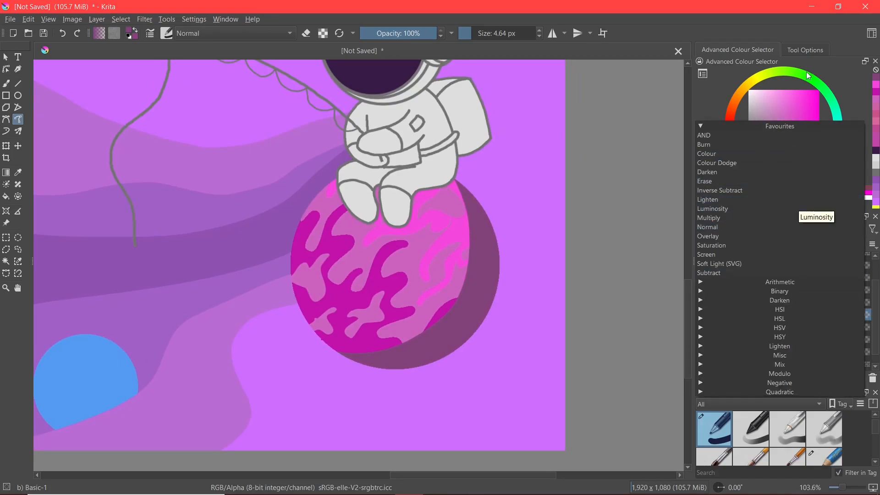
pyautogui.click(724, 217)
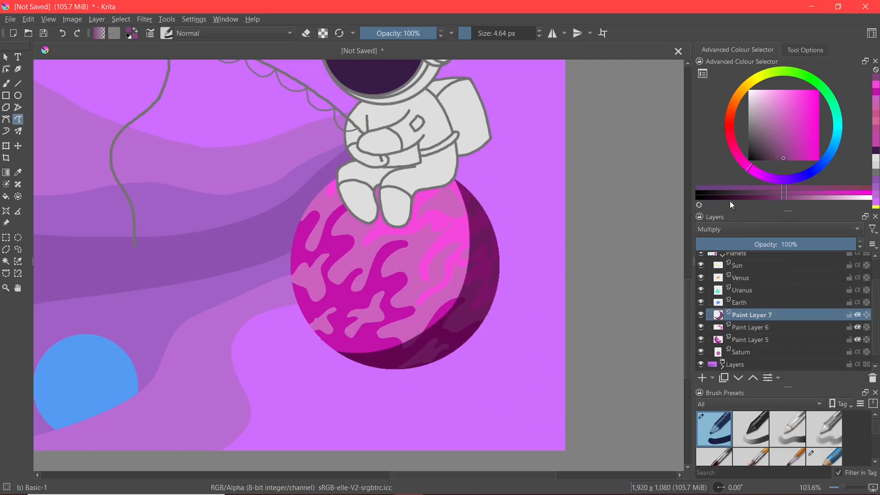
pyautogui.scroll(-3, 465, 218)
pyautogui.scroll(2, 462, 219)
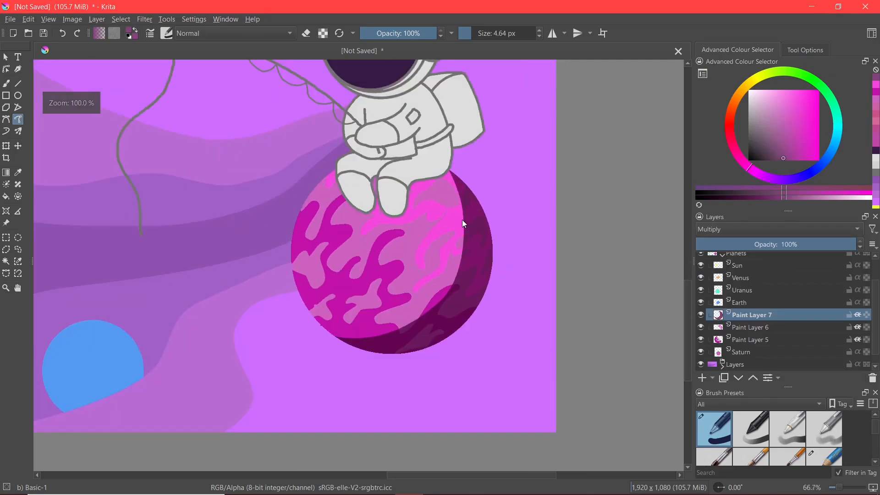
pyautogui.moveTo(838, 245); pyautogui.dragTo(784, 247)
pyautogui.scroll(-3, 513, 338)
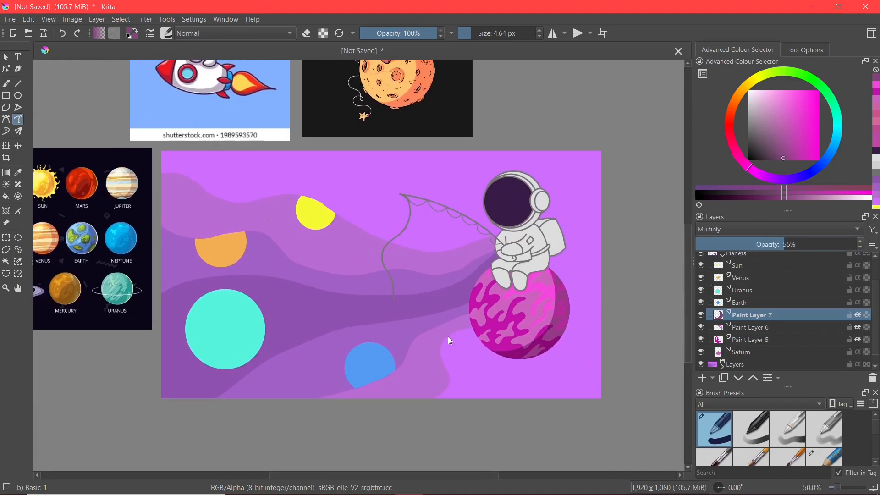
pyautogui.scroll(2, 561, 280)
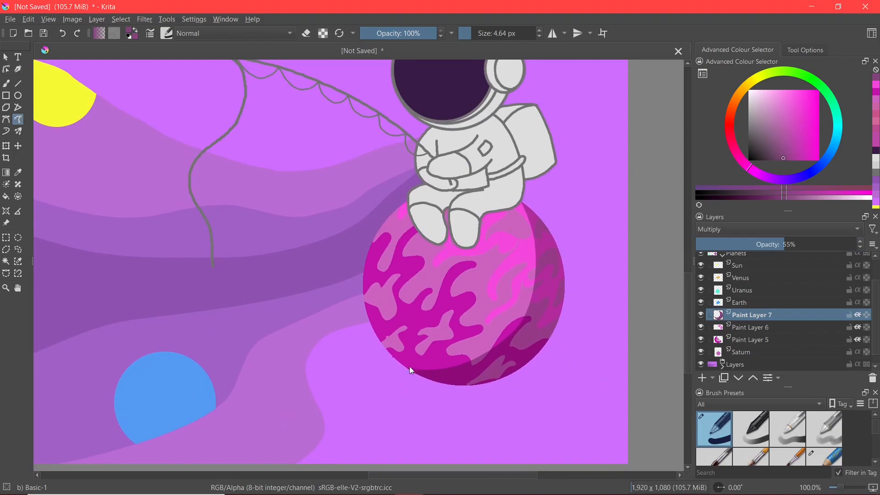
pyautogui.scroll(1, 464, 284)
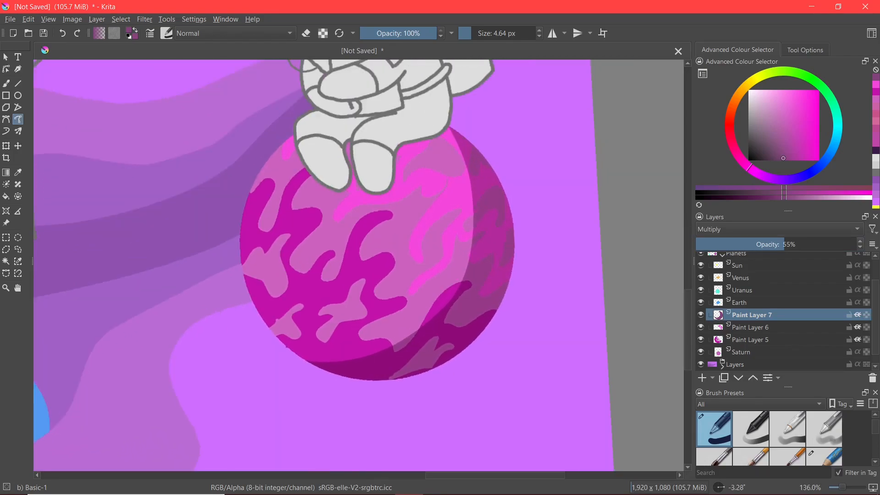
# Add another alpha-inheriting layer above the shadow and draw a narrower dark crescent along Saturn's outer right and lower edge.
pyautogui.click(702, 378)
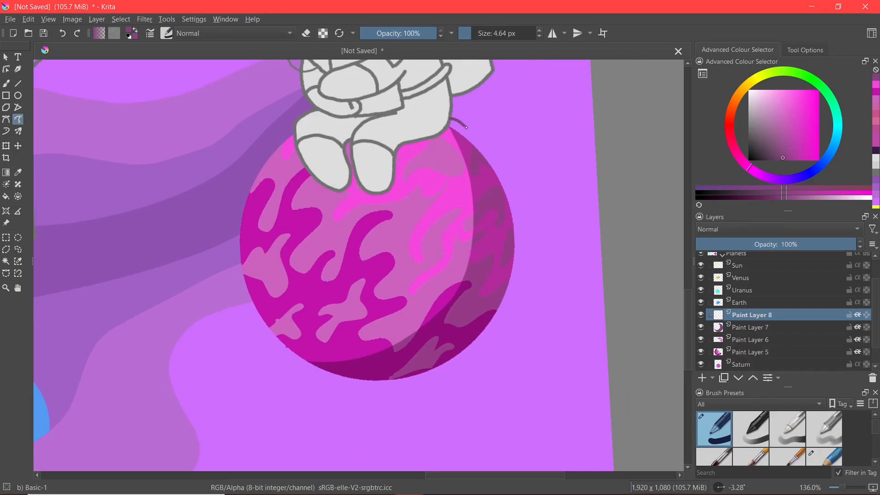
pyautogui.moveTo(443, 118)
pyautogui.mouseDown()
pyautogui.moveTo(466, 135)
pyautogui.moveTo(498, 188)
pyautogui.mouseUp()
pyautogui.moveTo(505, 251)
pyautogui.mouseDown()
pyautogui.moveTo(458, 337)
pyautogui.moveTo(387, 367)
pyautogui.moveTo(292, 359)
pyautogui.moveTo(344, 390)
pyautogui.moveTo(445, 386)
pyautogui.moveTo(541, 270)
pyautogui.moveTo(511, 139)
pyautogui.moveTo(443, 118)
pyautogui.mouseUp()
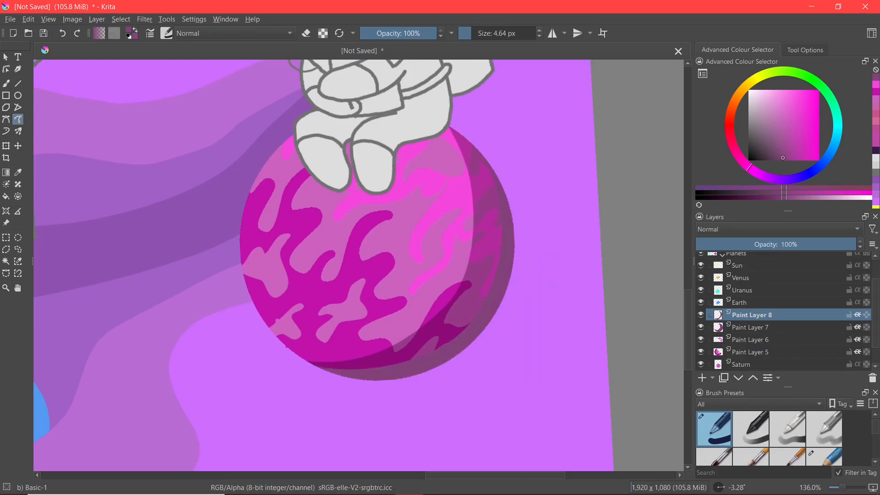
# Set the outer shadow layer's blending mode to Multiply and its opacity to 50%.
pyautogui.click(778, 229)
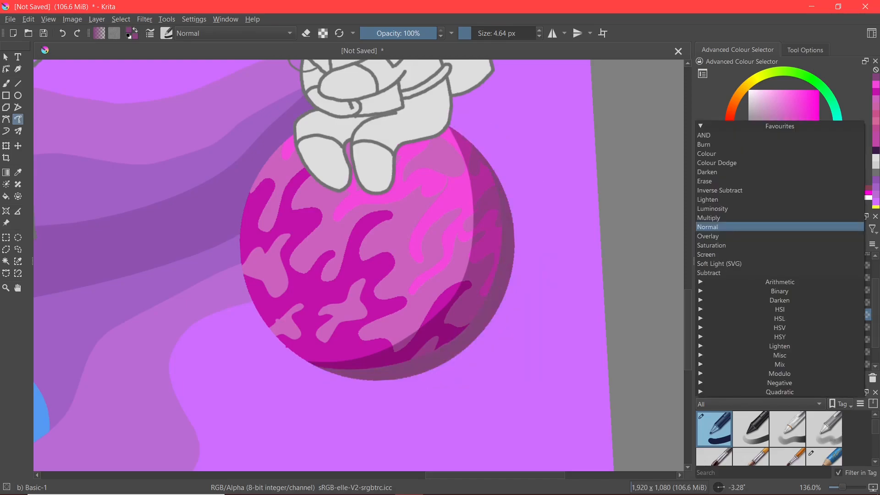
pyautogui.click(709, 218)
pyautogui.moveTo(839, 244); pyautogui.dragTo(776, 245)
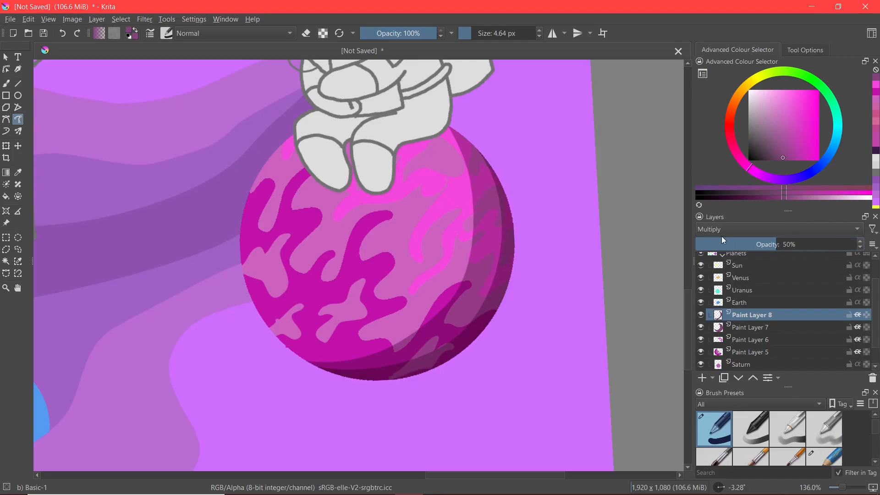
# Add another alpha-inheriting layer above the shadows and draw a filled pale pink highlight crescent along Saturn's left edge.
pyautogui.scroll(-3, 365, 298)
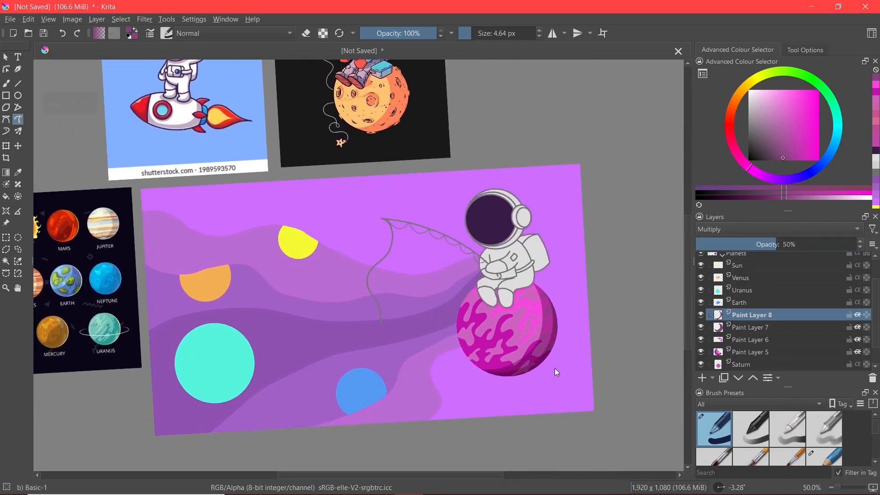
pyautogui.scroll(4, 554, 370)
pyautogui.scroll(-2, 555, 367)
pyautogui.scroll(-1, 555, 366)
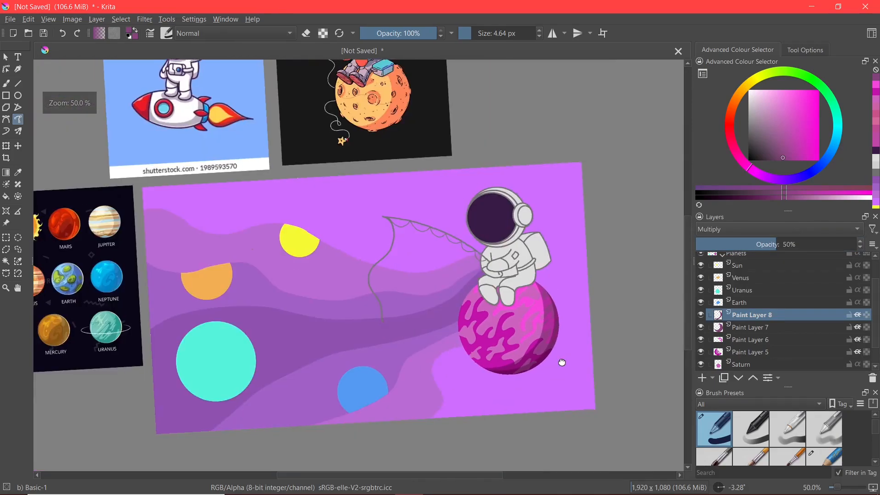
pyautogui.scroll(2, 558, 298)
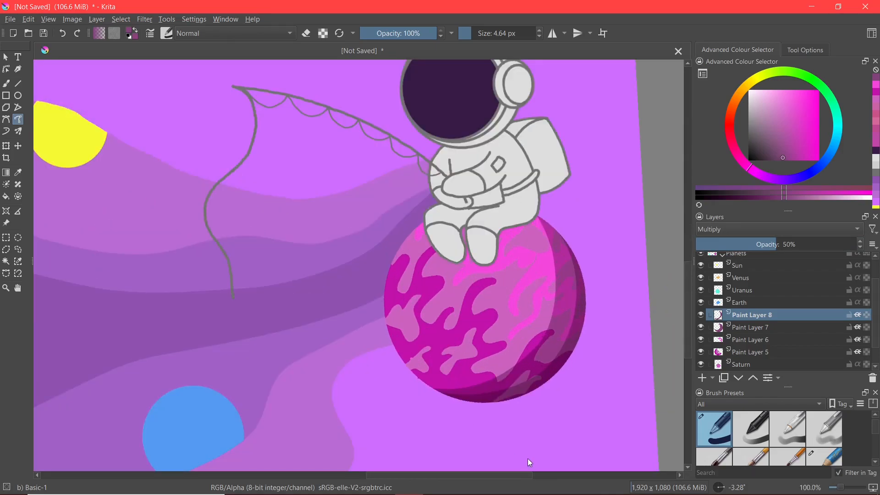
pyautogui.scroll(2, 489, 389)
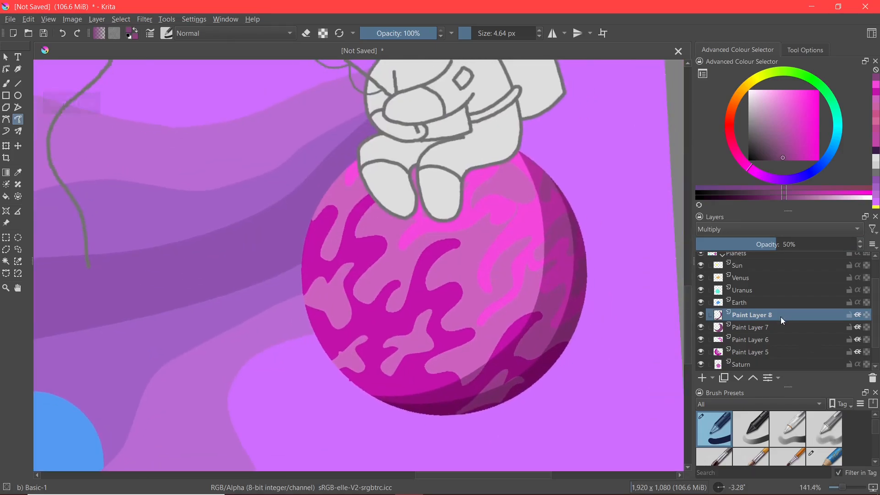
pyautogui.click(700, 380)
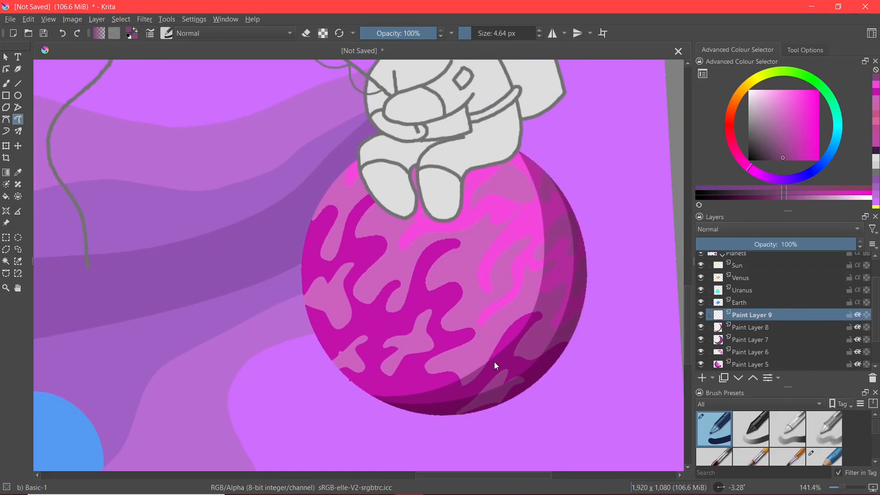
pyautogui.moveTo(783, 121); pyautogui.dragTo(771, 88)
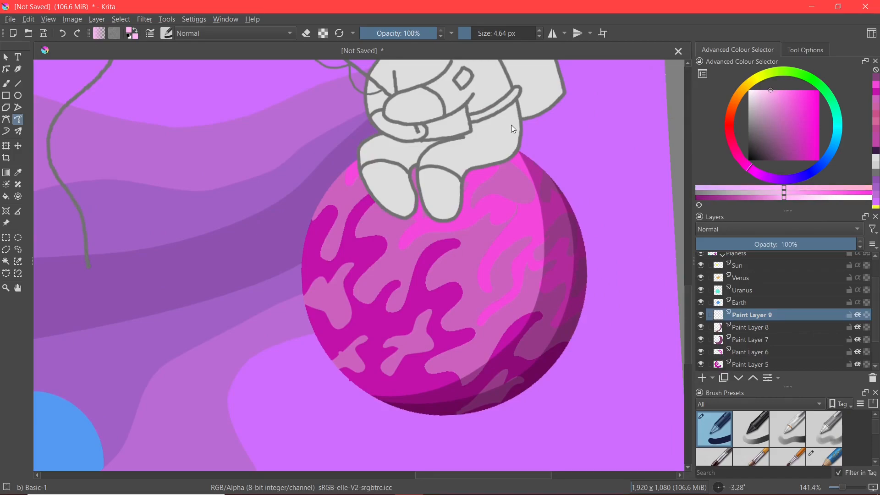
pyautogui.moveTo(509, 123)
pyautogui.mouseDown()
pyautogui.moveTo(485, 120)
pyautogui.moveTo(370, 170)
pyautogui.moveTo(334, 304)
pyautogui.moveTo(399, 419)
pyautogui.moveTo(365, 426)
pyautogui.moveTo(341, 126)
pyautogui.moveTo(504, 122)
pyautogui.mouseUp()
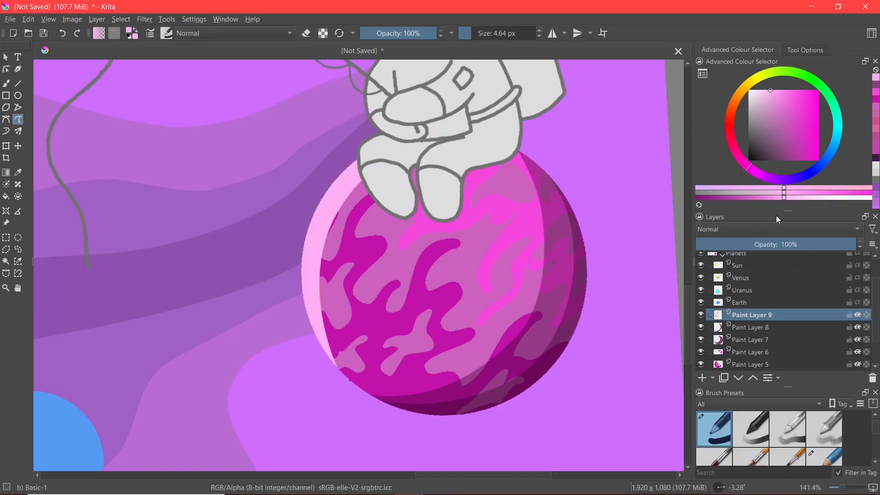
# Set the highlight layer's blending mode to Screen and lower its opacity to 61%.
pyautogui.click(757, 232)
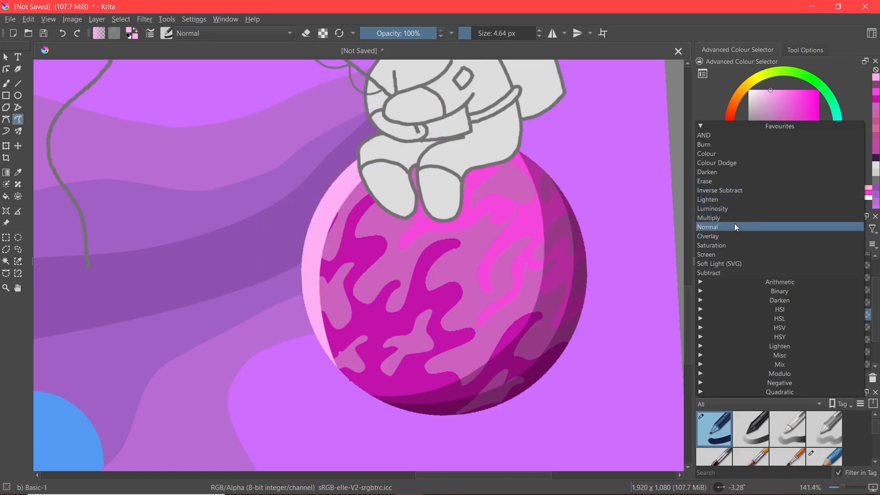
pyautogui.click(734, 255)
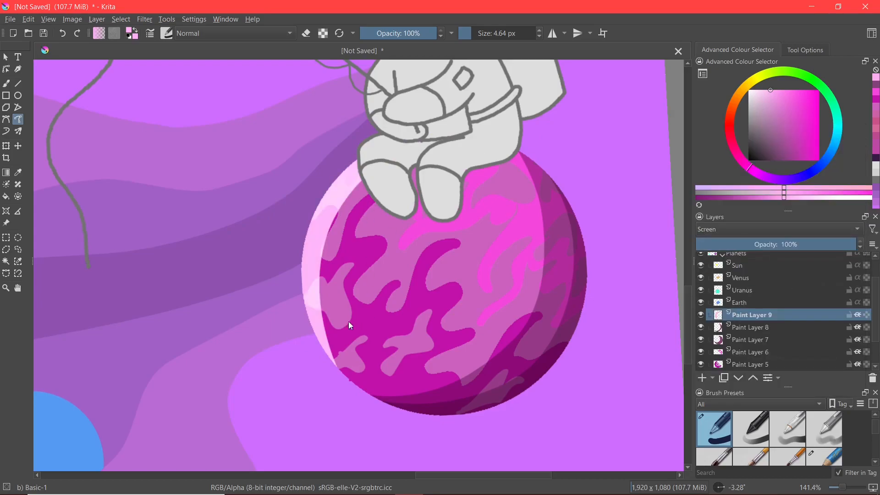
pyautogui.scroll(-2, 385, 252)
pyautogui.scroll(2, 386, 253)
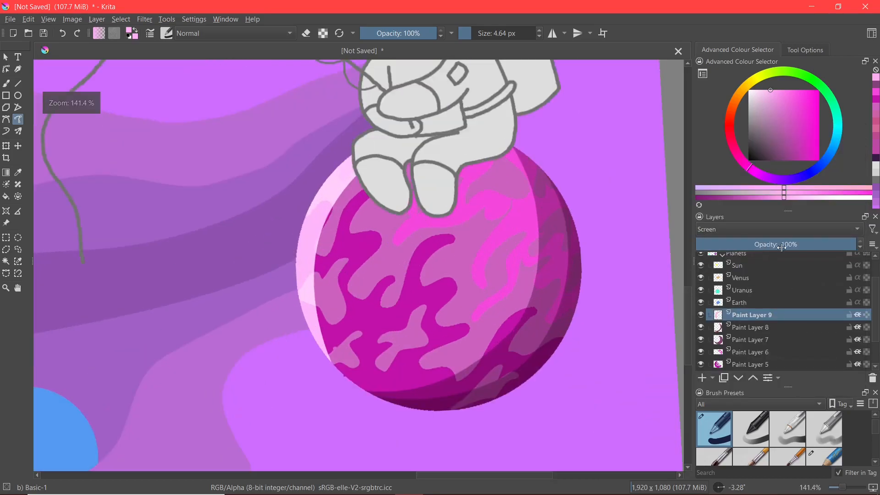
pyautogui.click(797, 247)
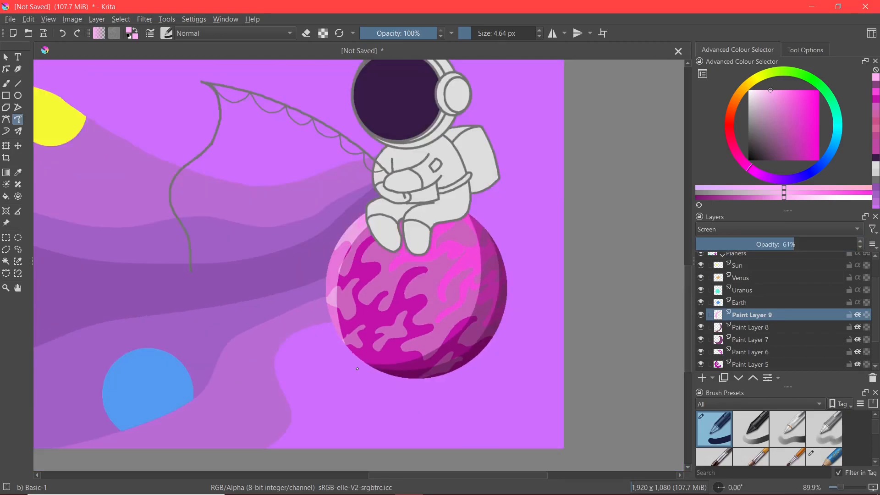
# Try another pale highlight shape from Saturn's lower-left edge on the same layer and undo it.
pyautogui.moveTo(358, 369)
pyautogui.mouseDown()
pyautogui.moveTo(337, 313)
pyautogui.moveTo(343, 273)
pyautogui.moveTo(361, 242)
pyautogui.moveTo(399, 219)
pyautogui.moveTo(455, 213)
pyautogui.moveTo(487, 221)
pyautogui.moveTo(443, 192)
pyautogui.moveTo(327, 221)
pyautogui.moveTo(320, 330)
pyautogui.moveTo(348, 360)
pyautogui.mouseUp()
pyautogui.hotkey('ctrl', 'z')
pyautogui.hotkey('ctrl', 'z')
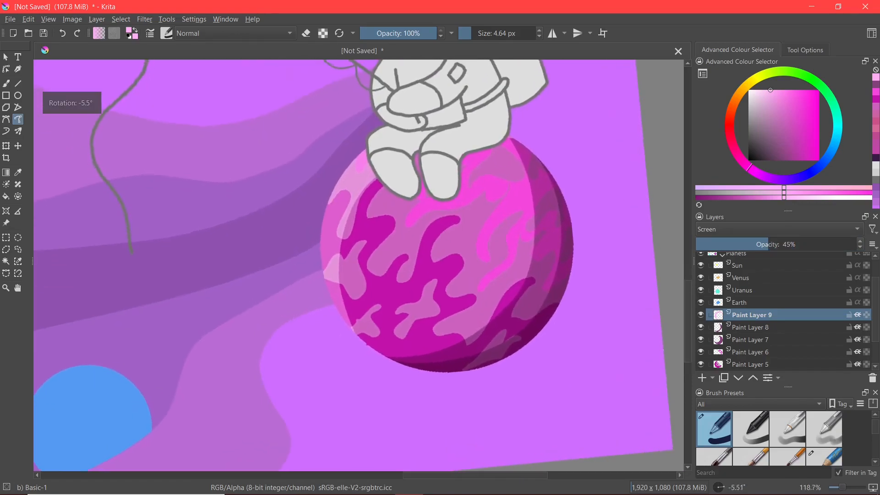
# Add a new alpha-inheriting layer above the highlight and draw a narrower pale pink crescent along Saturn's outer left edge.
pyautogui.press('Insert')
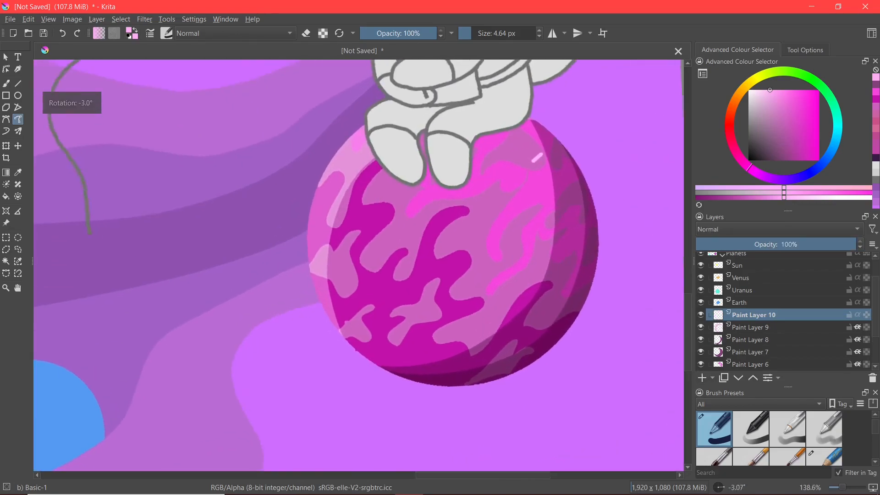
pyautogui.scroll(1, 521, 200)
pyautogui.hotkey('ctrl', 'z')
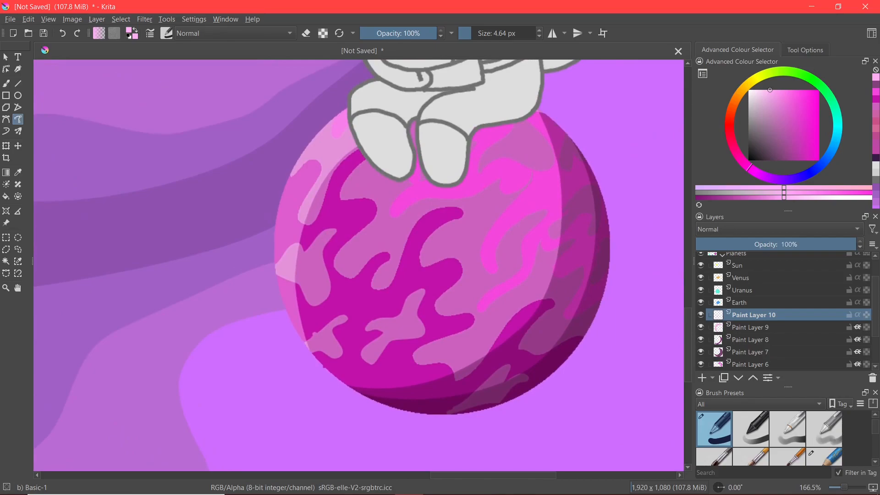
pyautogui.click(857, 315)
pyautogui.moveTo(317, 373)
pyautogui.mouseDown()
pyautogui.moveTo(280, 264)
pyautogui.moveTo(299, 175)
pyautogui.moveTo(345, 125)
pyautogui.moveTo(401, 94)
pyautogui.moveTo(475, 82)
pyautogui.moveTo(449, 76)
pyautogui.moveTo(348, 101)
pyautogui.moveTo(300, 149)
pyautogui.moveTo(270, 208)
pyautogui.moveTo(262, 276)
pyautogui.moveTo(282, 340)
pyautogui.moveTo(315, 370)
pyautogui.mouseUp()
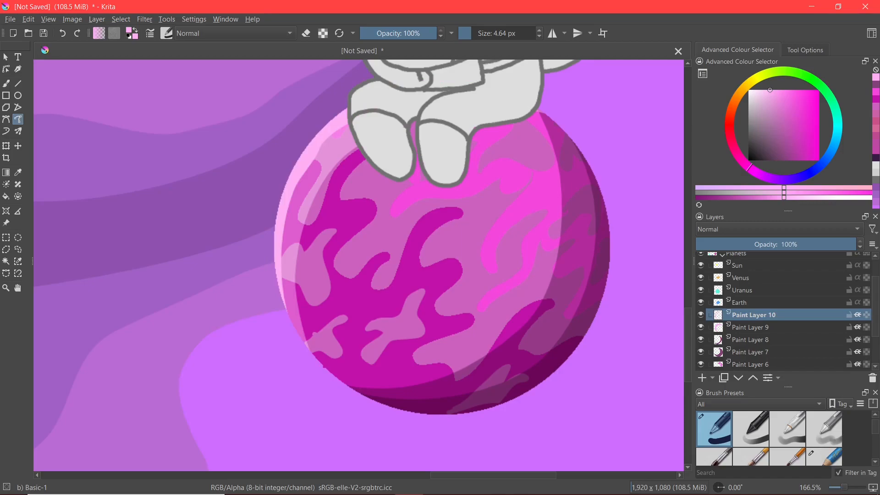
# Set the narrow highlight layer's opacity to 67%.
pyautogui.moveTo(855, 244); pyautogui.dragTo(805, 244)
pyautogui.scroll(-5, 557, 353)
pyautogui.moveTo(560, 354); pyautogui.dragTo(585, 351)
pyautogui.scroll(1, 565, 281)
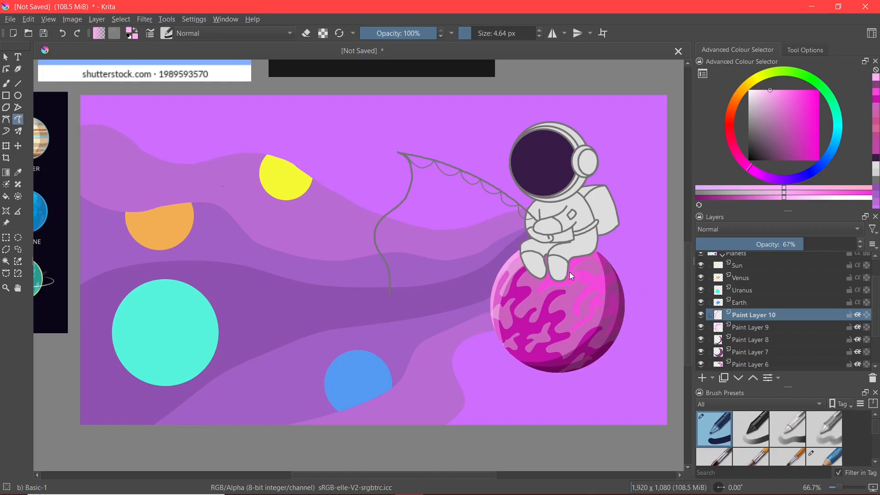
# Group the Saturn layer together with all its patch, shadow and highlight layers, Paint Layer 5 to Paint Layer 10.
pyautogui.scroll(-3, 740, 323)
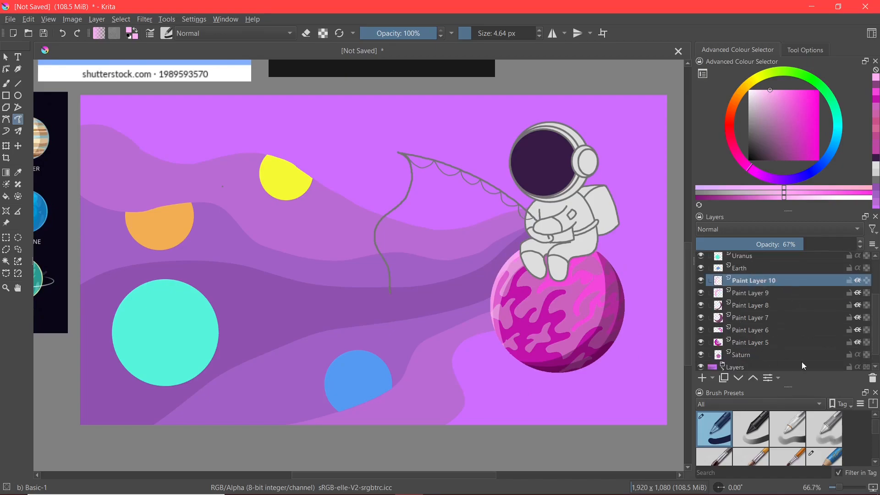
pyautogui.scroll(-1, 733, 316)
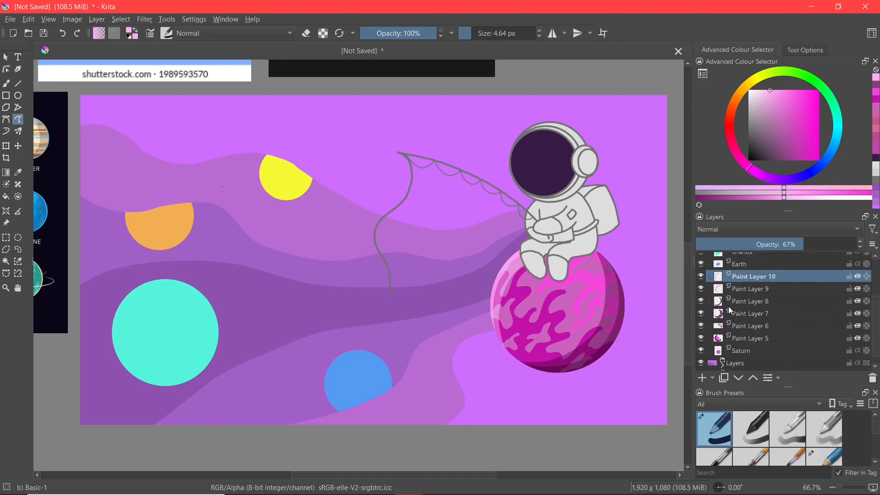
pyautogui.keyDown('shift'); pyautogui.click(743, 351); pyautogui.keyUp('shift')
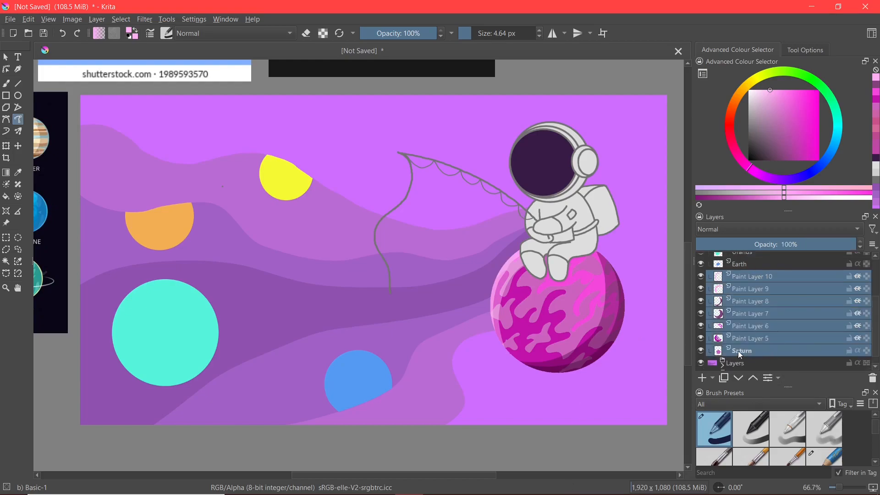
pyautogui.rightClick(752, 331)
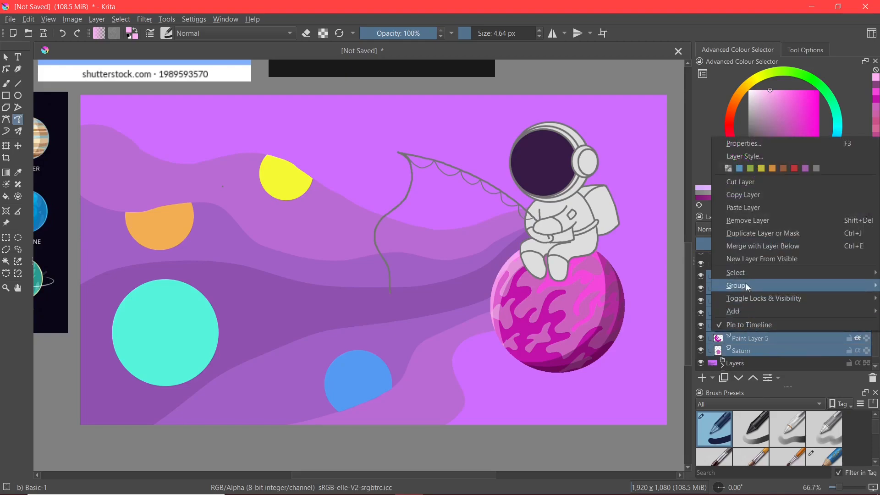
pyautogui.moveTo(735, 286)
pyautogui.click(635, 277)
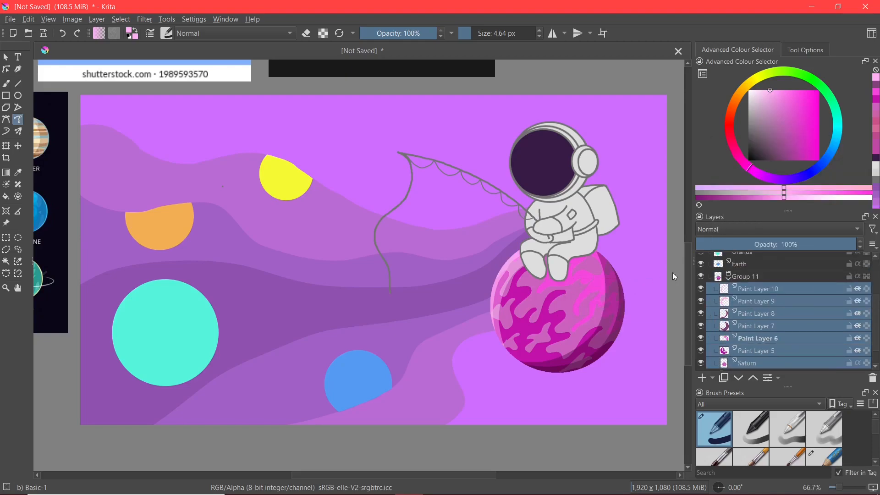
# Rename the new layer group as Saturn and collapse it.
pyautogui.doubleClick(747, 277)
pyautogui.write('Saturn')
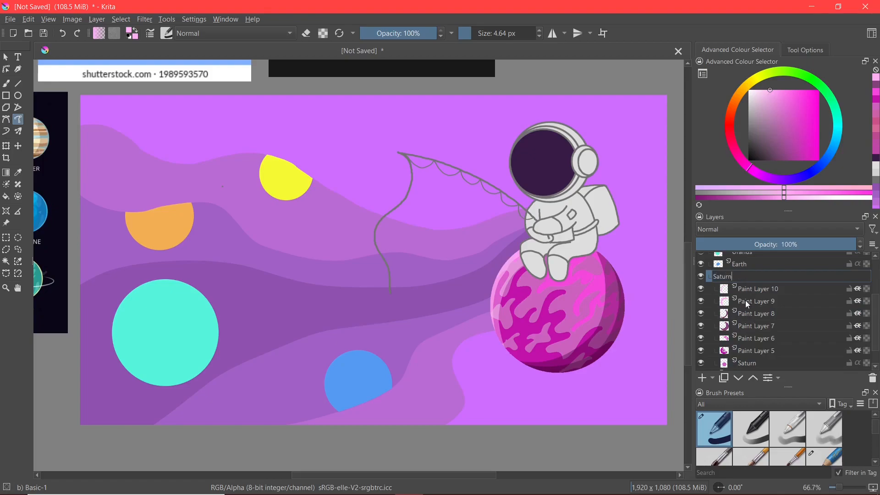
pyautogui.press('Return')
pyautogui.click(728, 278)
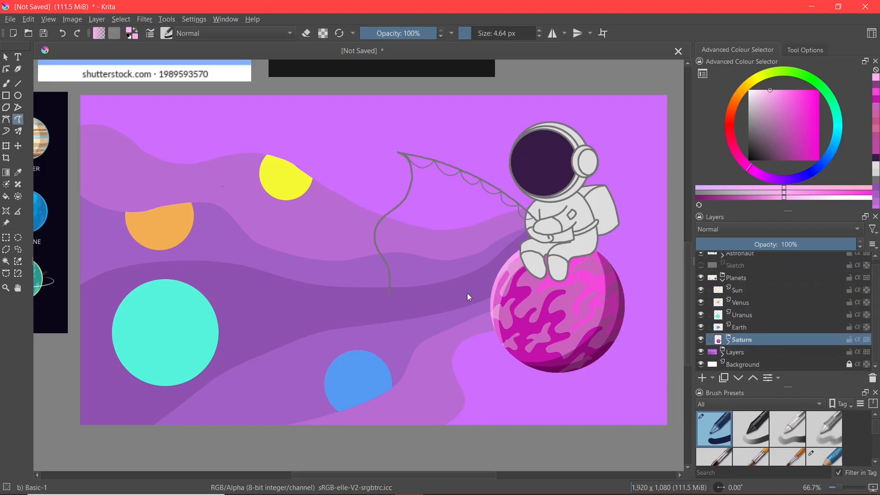
# Check the planets reference image and add an alpha-inheriting layer above the Earth layer.
pyautogui.moveTo(454, 403); pyautogui.dragTo(503, 409)
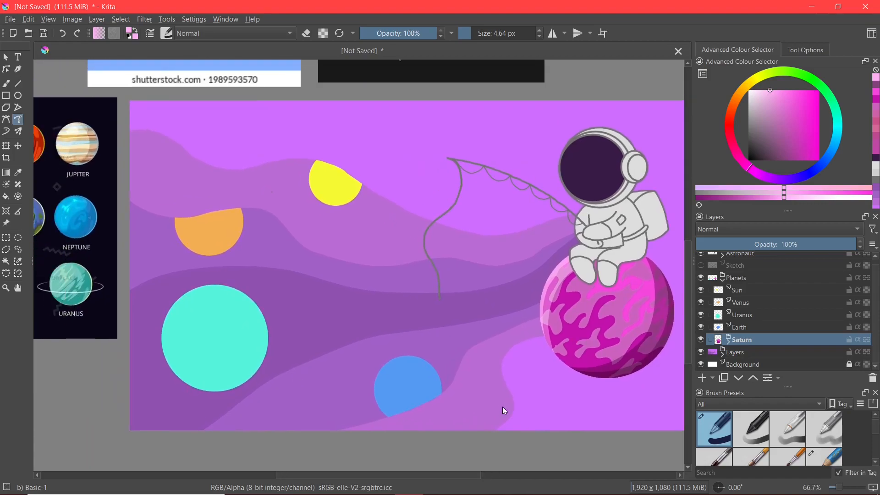
pyautogui.moveTo(275, 382); pyautogui.dragTo(459, 384)
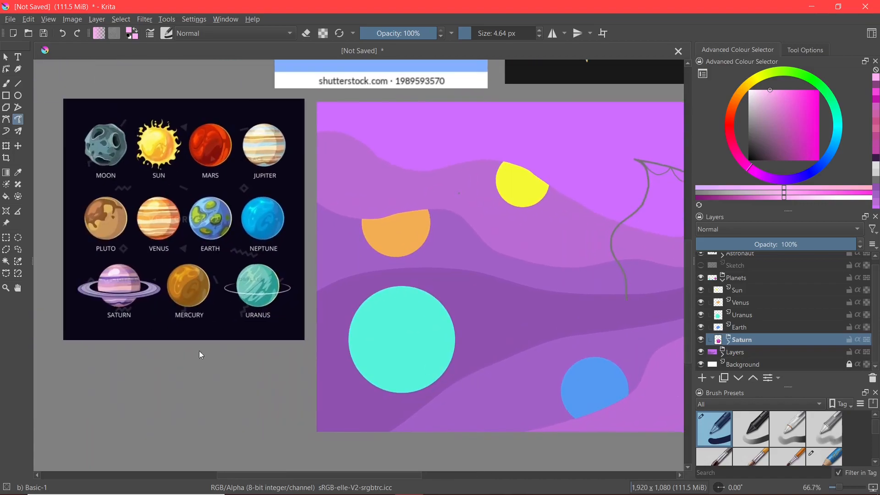
pyautogui.moveTo(442, 344); pyautogui.dragTo(354, 300)
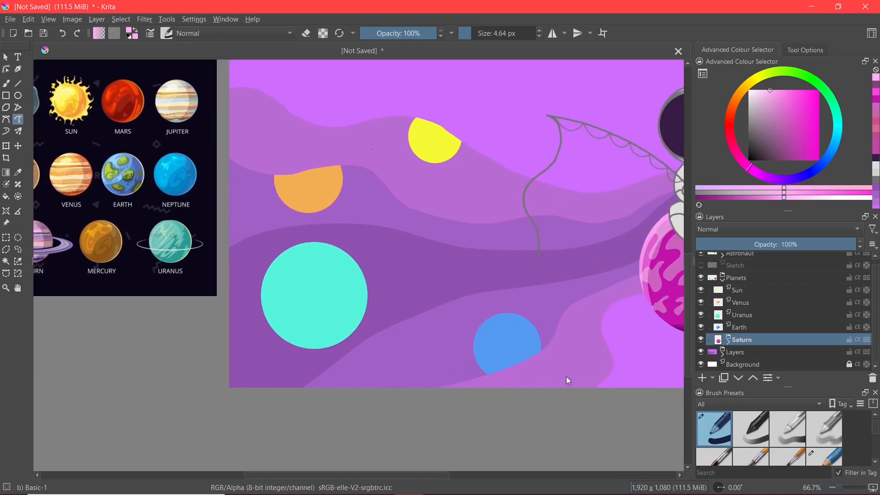
pyautogui.scroll(1, 508, 340)
pyautogui.moveTo(507, 340); pyautogui.dragTo(661, 413)
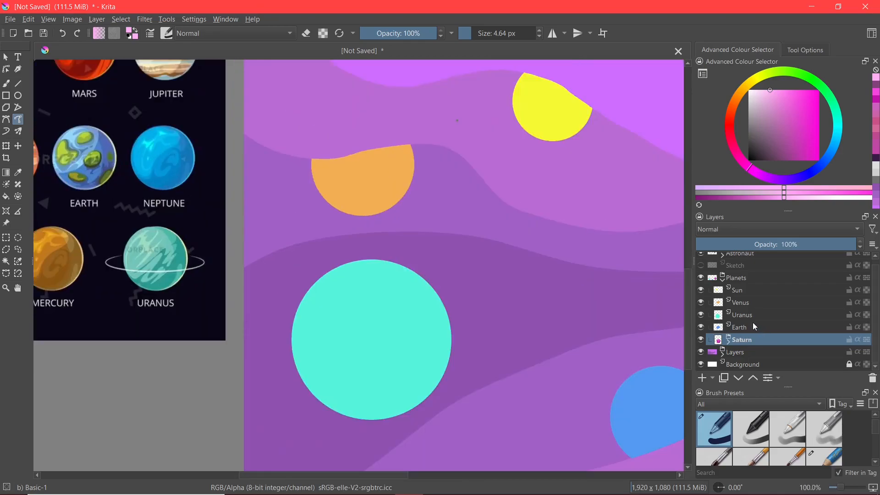
pyautogui.click(757, 328)
pyautogui.moveTo(475, 360); pyautogui.dragTo(214, 298)
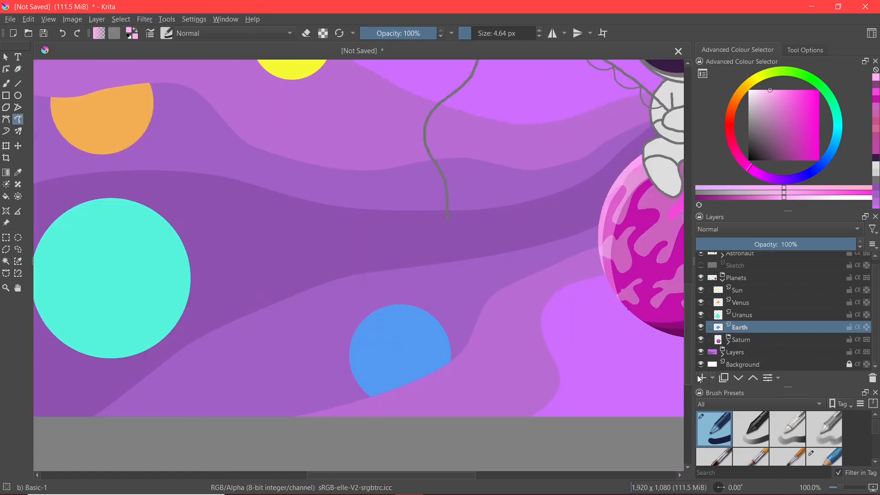
pyautogui.click(701, 378)
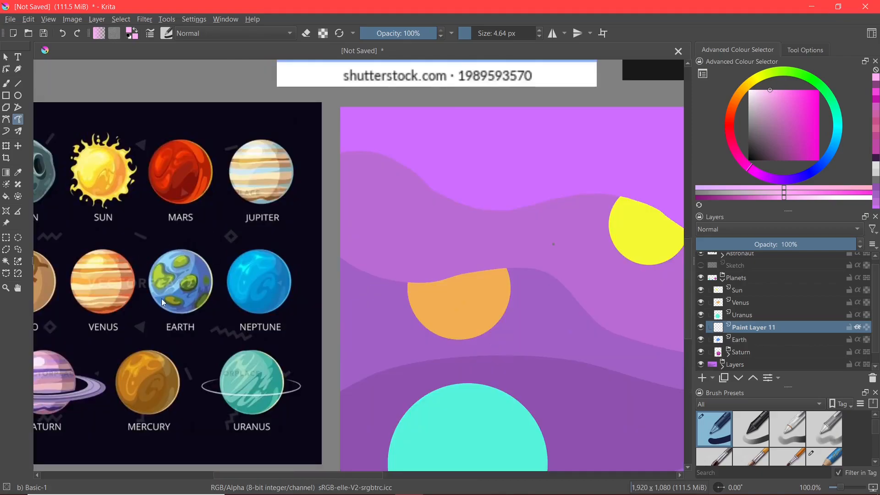
# Sample Earth's blue, lighten it, and draw a filled lighter patch over the planet's upper-left part.
pyautogui.scroll(-1, 169, 287)
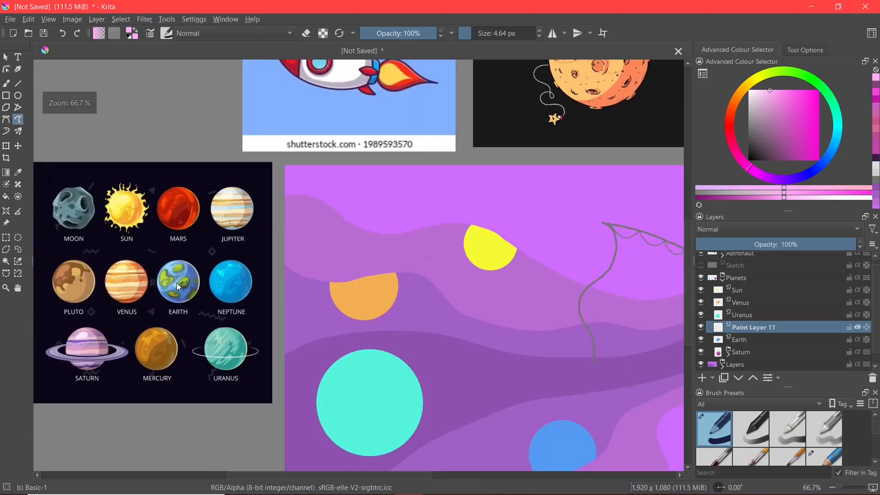
pyautogui.moveTo(559, 444)
pyautogui.mouseDown()
pyautogui.moveTo(460, 393)
pyautogui.moveTo(412, 342)
pyautogui.mouseUp()
pyautogui.scroll(1, 413, 342)
pyautogui.keyDown('ctrl'); pyautogui.click(413, 342); pyautogui.keyUp('ctrl')
pyautogui.press('l')
pyautogui.moveTo(408, 291)
pyautogui.mouseDown()
pyautogui.moveTo(355, 349)
pyautogui.moveTo(424, 330)
pyautogui.moveTo(429, 294)
pyautogui.mouseUp()
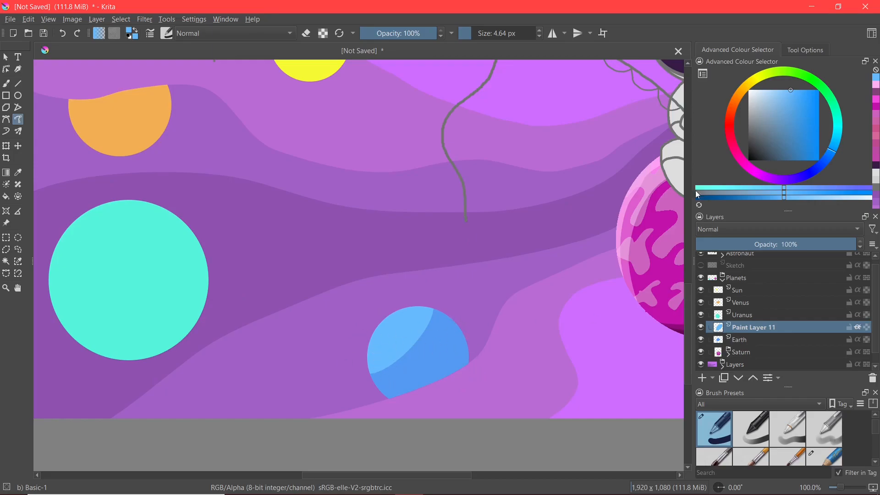
# Add another alpha-inheriting layer above the light patch and draw a filled medium-green continent on Earth's left side.
pyautogui.click(704, 379)
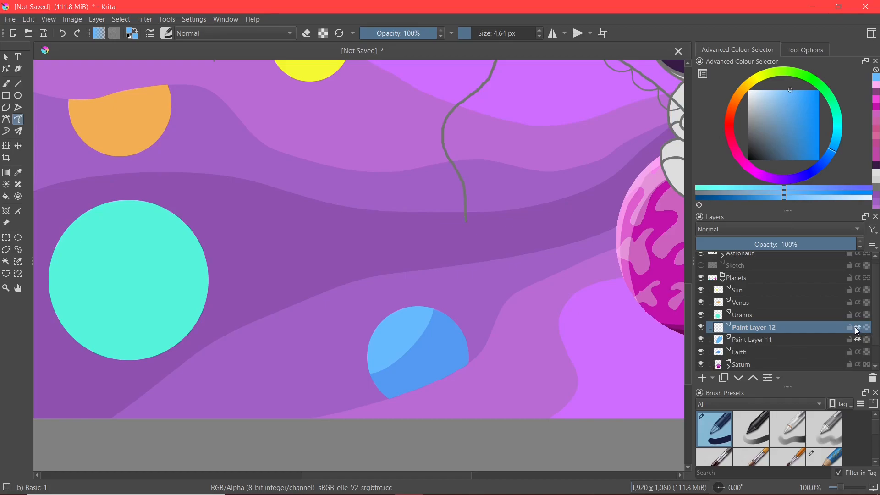
pyautogui.click(813, 81)
pyautogui.moveTo(800, 114); pyautogui.dragTo(794, 139)
pyautogui.scroll(2, 444, 404)
pyautogui.moveTo(332, 257)
pyautogui.mouseDown()
pyautogui.moveTo(326, 305)
pyautogui.moveTo(364, 245)
pyautogui.moveTo(331, 255)
pyautogui.mouseUp()
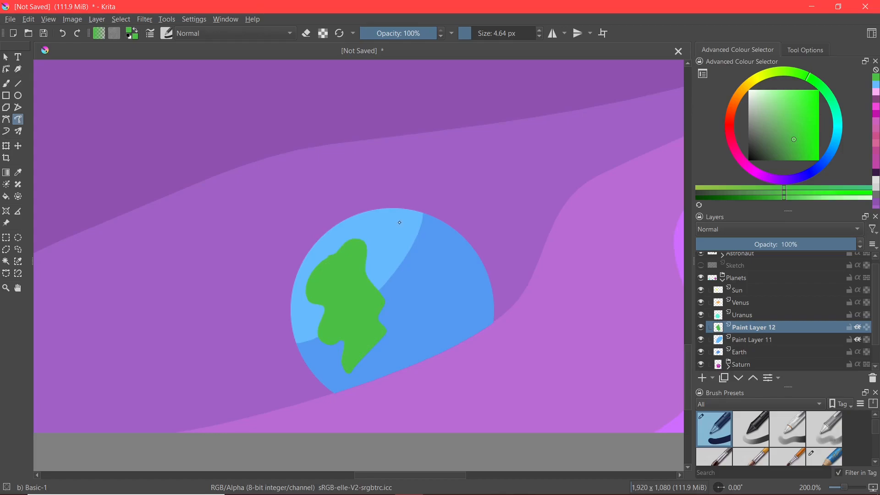
# Draw filled medium-green continents across Earth's upper edge, centre, right side and lower edge.
pyautogui.moveTo(398, 222); pyautogui.dragTo(395, 225)
pyautogui.moveTo(415, 272); pyautogui.dragTo(404, 275)
pyautogui.moveTo(461, 238)
pyautogui.mouseDown()
pyautogui.moveTo(458, 321)
pyautogui.moveTo(452, 257)
pyautogui.mouseUp()
pyautogui.moveTo(463, 342)
pyautogui.mouseDown()
pyautogui.moveTo(399, 370)
pyautogui.moveTo(404, 353)
pyautogui.mouseUp()
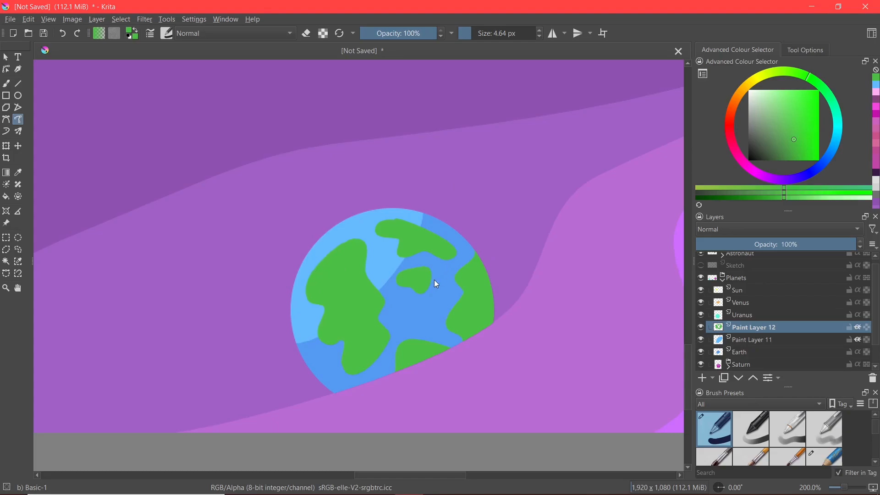
pyautogui.moveTo(462, 348); pyautogui.dragTo(444, 317)
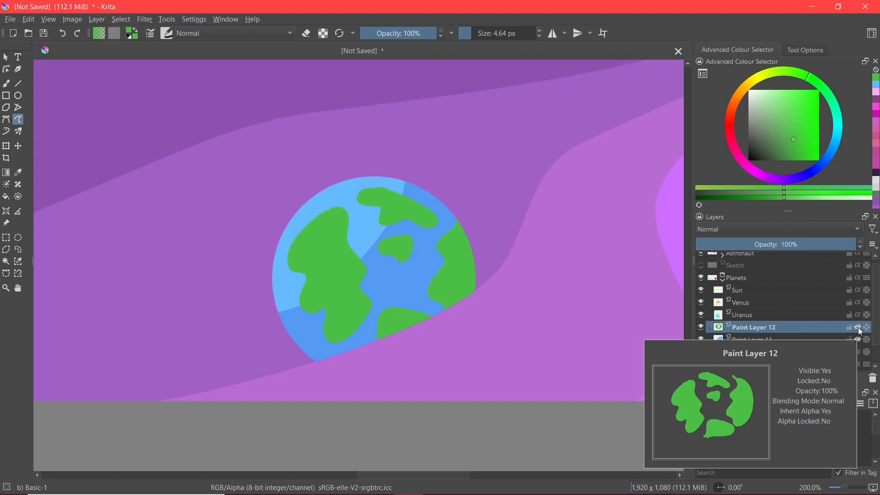
# Isolate the continents by turning off their alpha inheritance and hiding the Earth and light-patch layers, and add an alpha-inheriting layer above them.
pyautogui.click(861, 331)
pyautogui.click(701, 340)
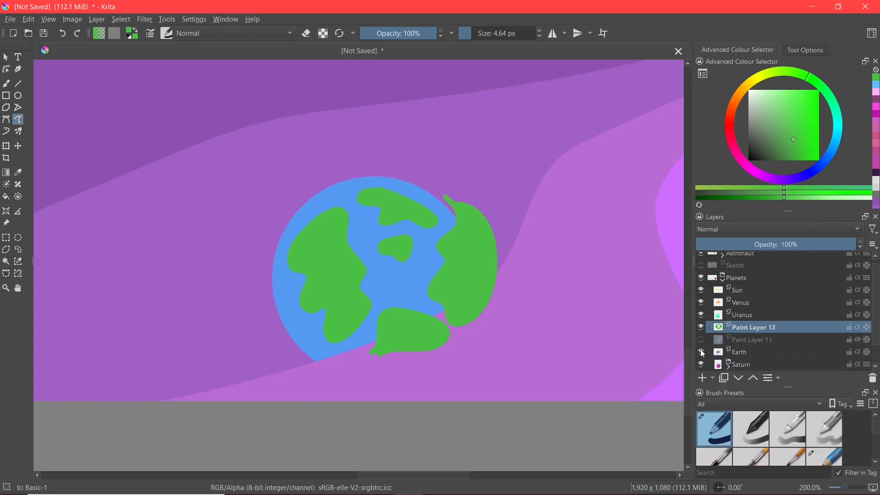
pyautogui.click(702, 352)
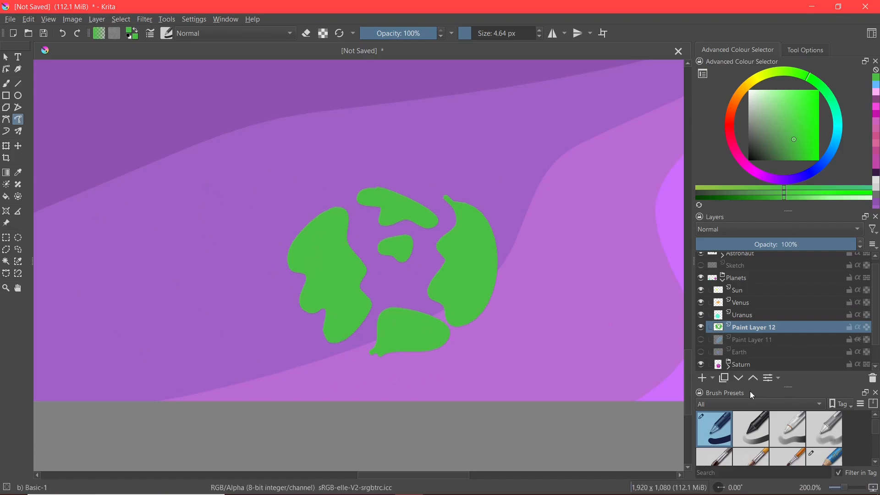
pyautogui.click(701, 378)
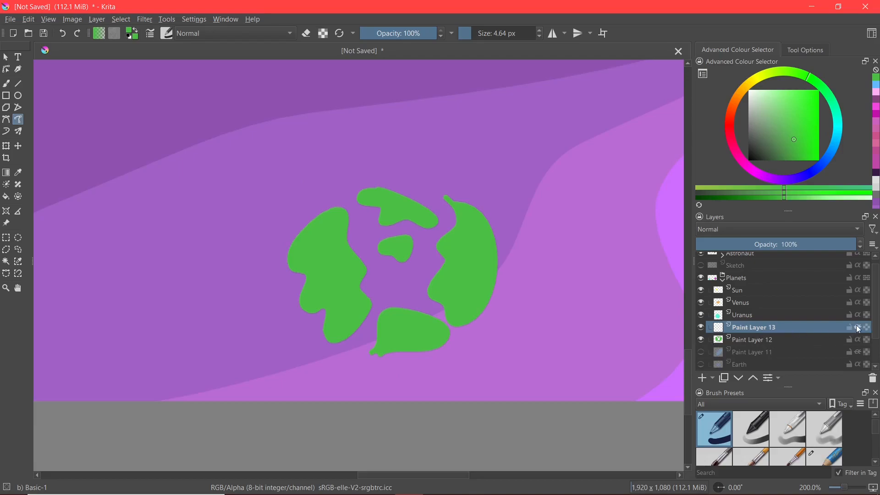
# Draw filled dark-green shadows along the right and lower edges of all the continents.
pyautogui.scroll(1, 363, 266)
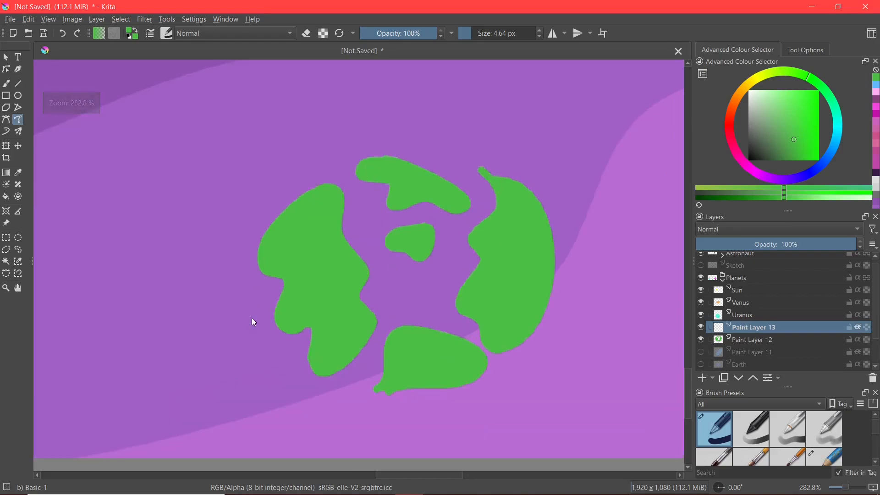
pyautogui.moveTo(545, 282); pyautogui.dragTo(501, 280)
pyautogui.moveTo(249, 185)
pyautogui.mouseDown()
pyautogui.moveTo(296, 199)
pyautogui.moveTo(345, 293)
pyautogui.moveTo(316, 183)
pyautogui.mouseUp()
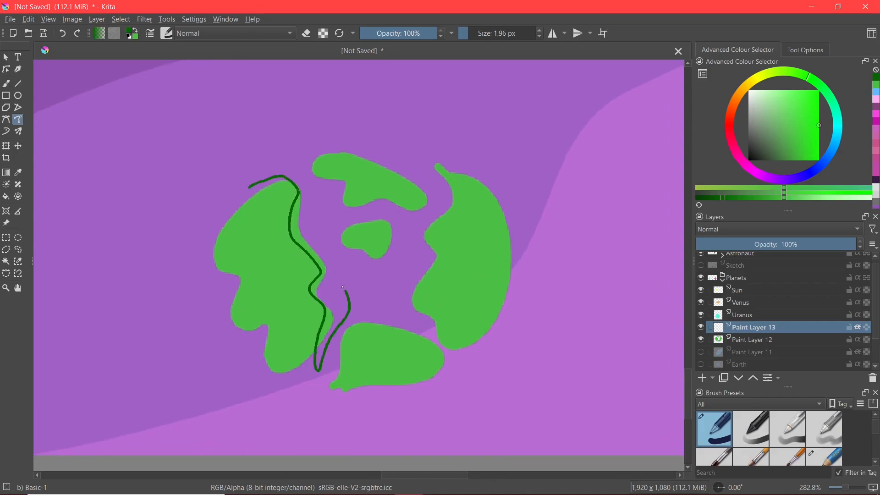
pyautogui.moveTo(340, 294); pyautogui.dragTo(321, 360)
pyautogui.moveTo(219, 304)
pyautogui.mouseDown()
pyautogui.moveTo(275, 335)
pyautogui.moveTo(221, 308)
pyautogui.mouseUp()
pyautogui.moveTo(333, 351)
pyautogui.mouseDown()
pyautogui.moveTo(377, 401)
pyautogui.moveTo(337, 350)
pyautogui.mouseUp()
pyautogui.moveTo(398, 288)
pyautogui.mouseDown()
pyautogui.moveTo(428, 311)
pyautogui.moveTo(443, 153)
pyautogui.moveTo(396, 298)
pyautogui.mouseUp()
pyautogui.moveTo(355, 222)
pyautogui.mouseDown()
pyautogui.moveTo(367, 248)
pyautogui.moveTo(357, 221)
pyautogui.mouseUp()
pyautogui.moveTo(329, 178)
pyautogui.mouseDown()
pyautogui.moveTo(398, 202)
pyautogui.moveTo(366, 209)
pyautogui.moveTo(331, 181)
pyautogui.mouseUp()
# Pick a pale green and draw filled highlights along the upper-left edges of the continents.
pyautogui.click(778, 90)
pyautogui.moveTo(267, 179)
pyautogui.mouseDown()
pyautogui.moveTo(232, 209)
pyautogui.moveTo(268, 184)
pyautogui.mouseUp()
pyautogui.moveTo(348, 148)
pyautogui.mouseDown()
pyautogui.moveTo(305, 171)
pyautogui.moveTo(321, 153)
pyautogui.mouseUp()
pyautogui.moveTo(374, 206)
pyautogui.mouseDown()
pyautogui.moveTo(392, 205)
pyautogui.moveTo(348, 252)
pyautogui.mouseUp()
pyautogui.moveTo(375, 222); pyautogui.dragTo(358, 236)
pyautogui.moveTo(332, 366)
pyautogui.mouseDown()
pyautogui.moveTo(346, 329)
pyautogui.moveTo(390, 308)
pyautogui.moveTo(438, 161)
pyautogui.moveTo(428, 287)
pyautogui.mouseUp()
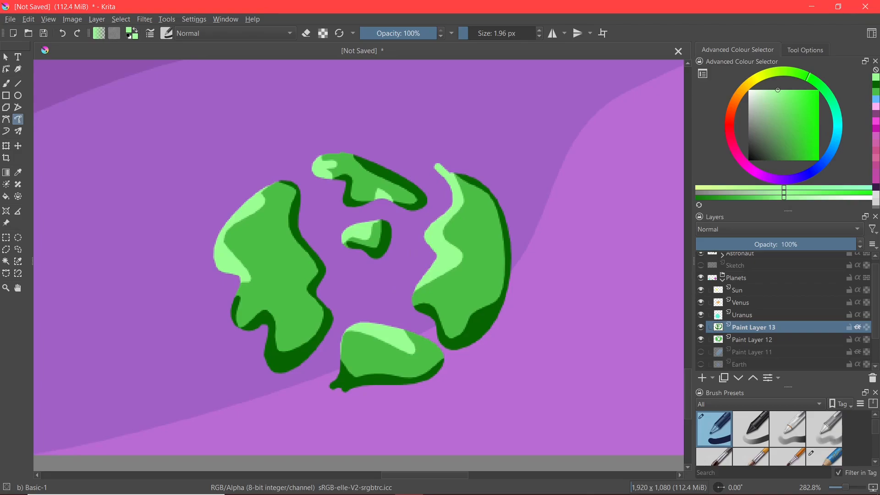
# Check the reference Earth and draw filled light-green mid-tone patches inside the continents.
pyautogui.scroll(-7, 421, 363)
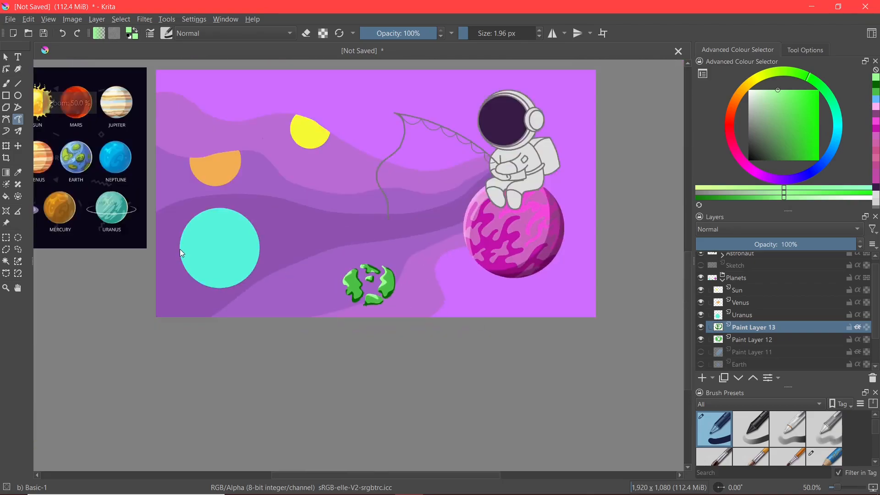
pyautogui.scroll(4, 63, 183)
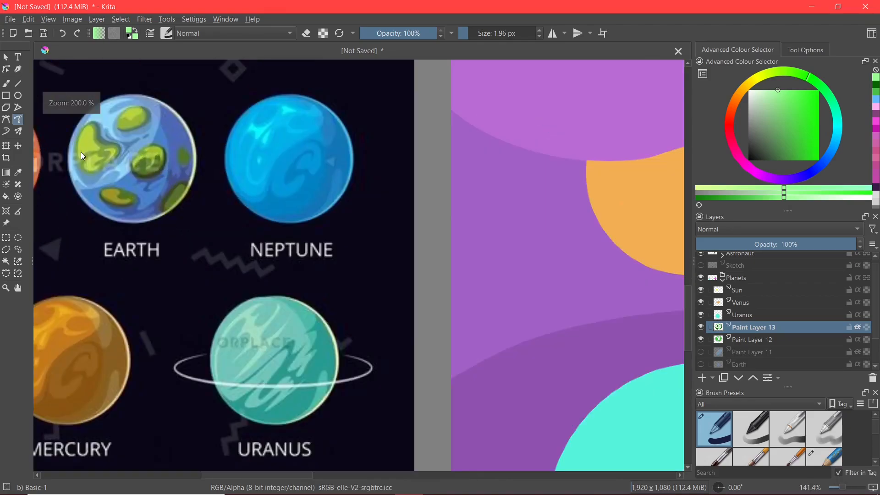
pyautogui.scroll(-4, 64, 138)
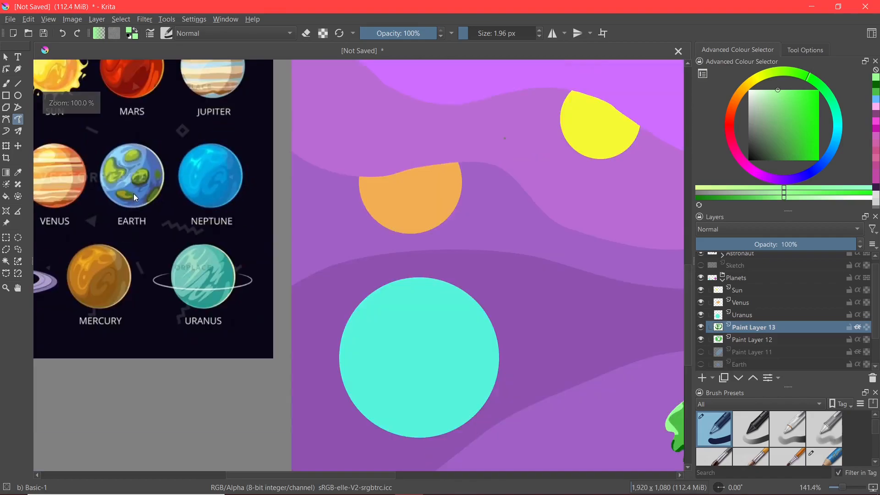
pyautogui.scroll(2, 618, 386)
pyautogui.scroll(3, 622, 368)
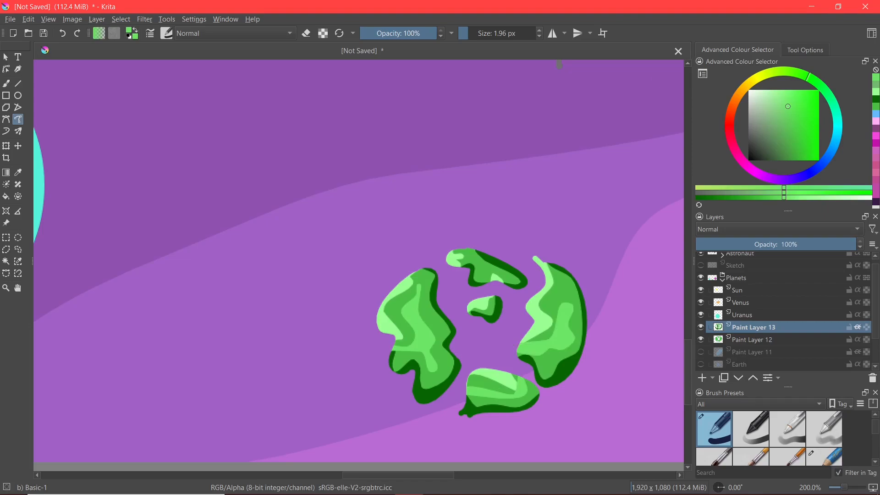
pyautogui.scroll(-2, 536, 355)
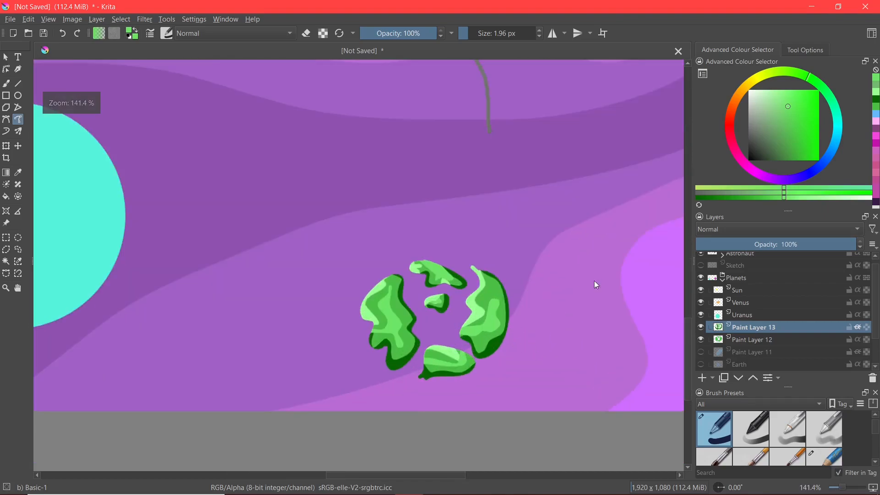
# Merge the shading into the continents layer, restore its alpha inheritance, and show the light-patch and Earth layers.
pyautogui.rightClick(747, 331)
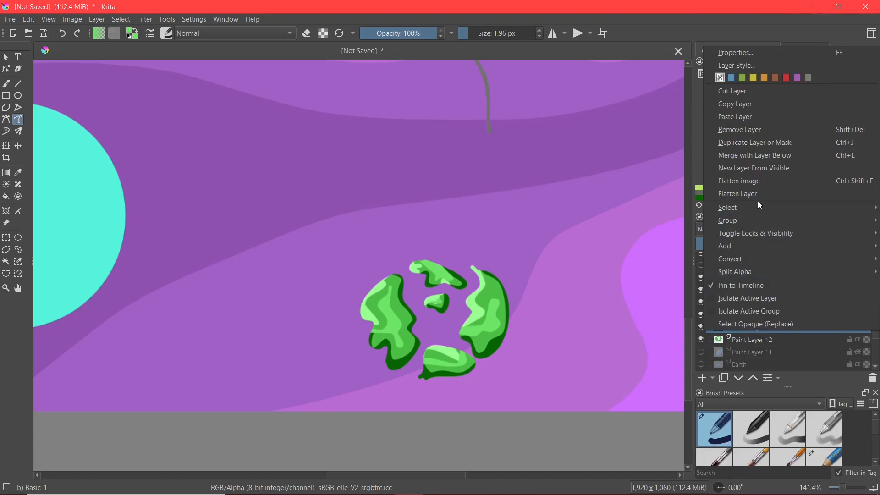
pyautogui.click(722, 156)
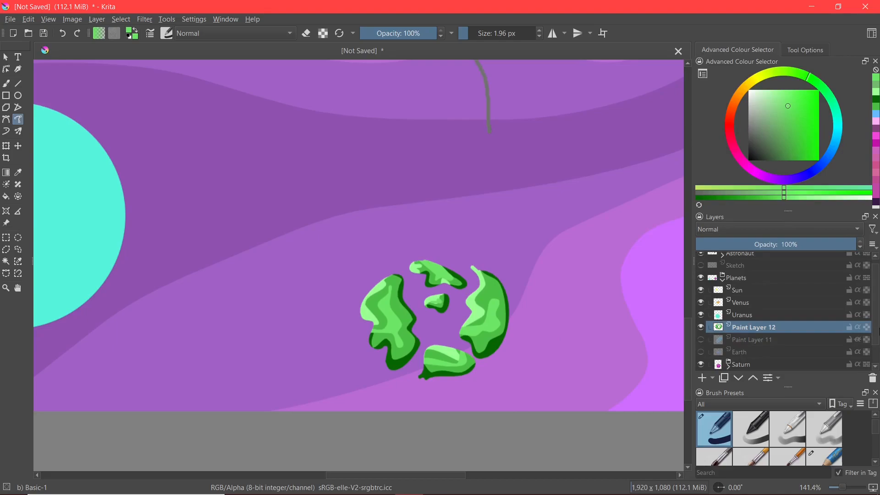
pyautogui.click(861, 329)
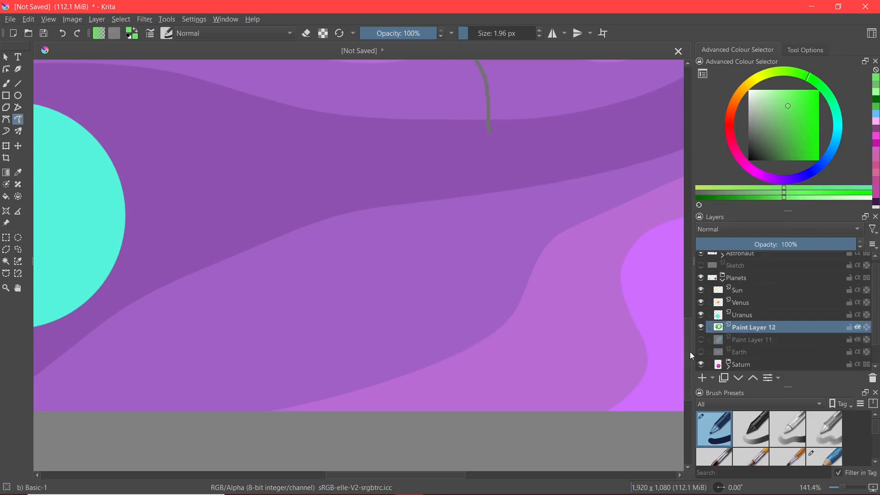
pyautogui.click(701, 339)
pyautogui.click(702, 352)
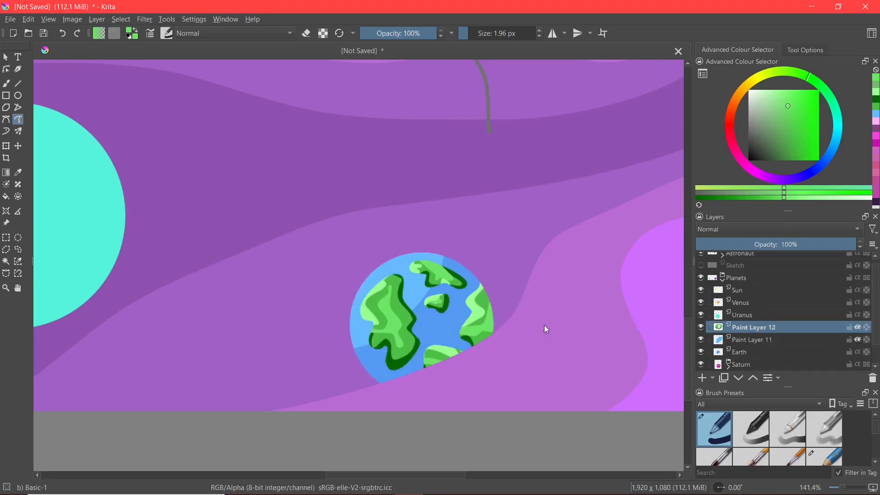
pyautogui.moveTo(462, 375); pyautogui.dragTo(448, 359)
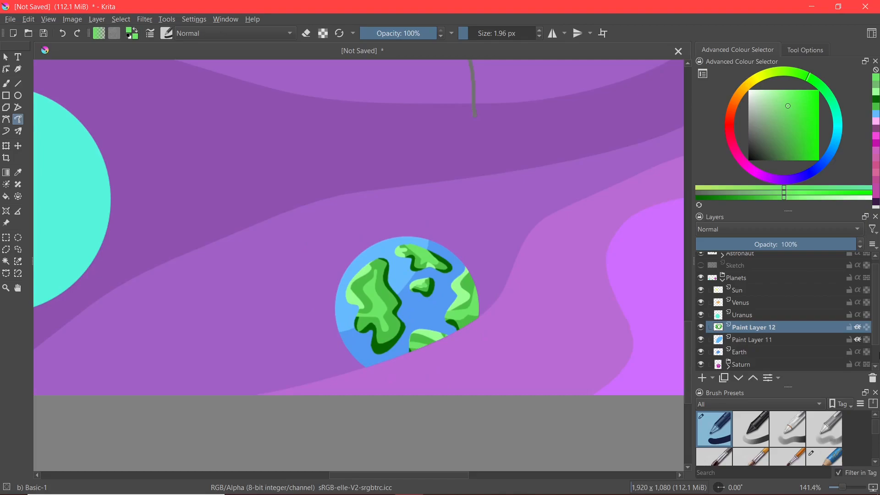
# Add an alpha-inheriting layer directly above the Earth layer.
pyautogui.click(758, 349)
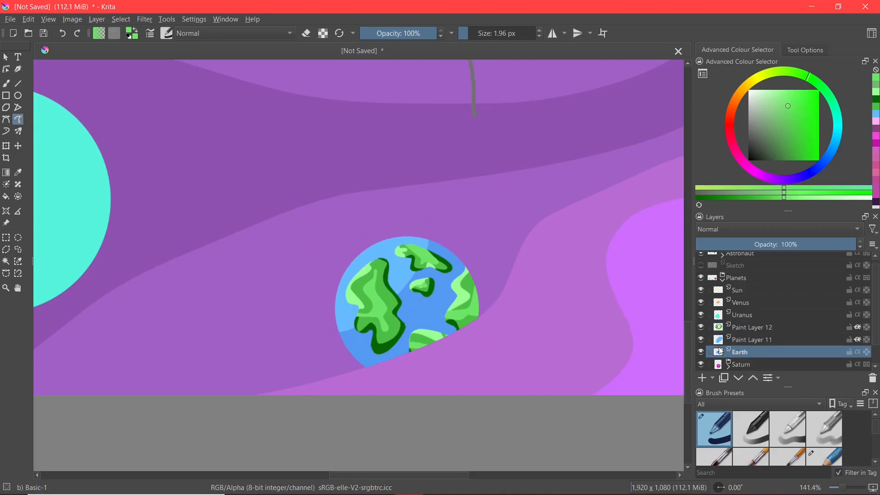
pyautogui.click(702, 379)
pyautogui.click(858, 353)
pyautogui.scroll(1, 470, 324)
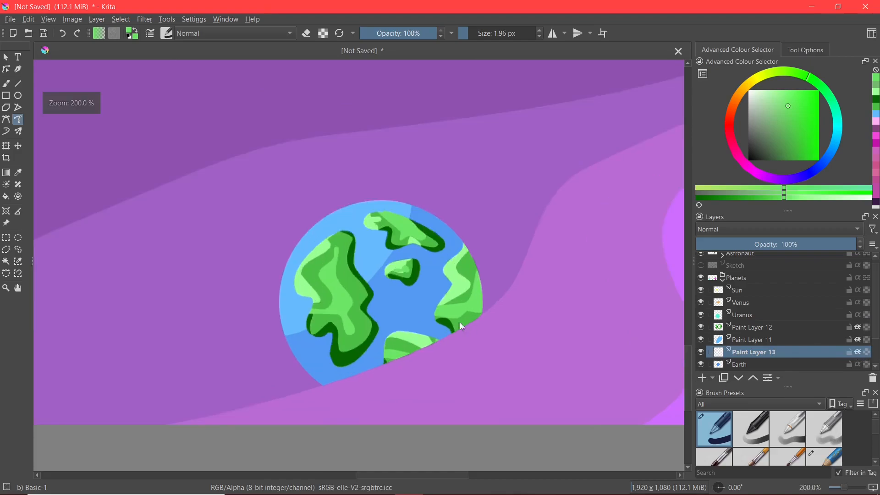
# Draw filled muted-blue shapes around the continents and move their layer above the light patch.
pyautogui.click(838, 136)
pyautogui.moveTo(797, 122); pyautogui.dragTo(787, 136)
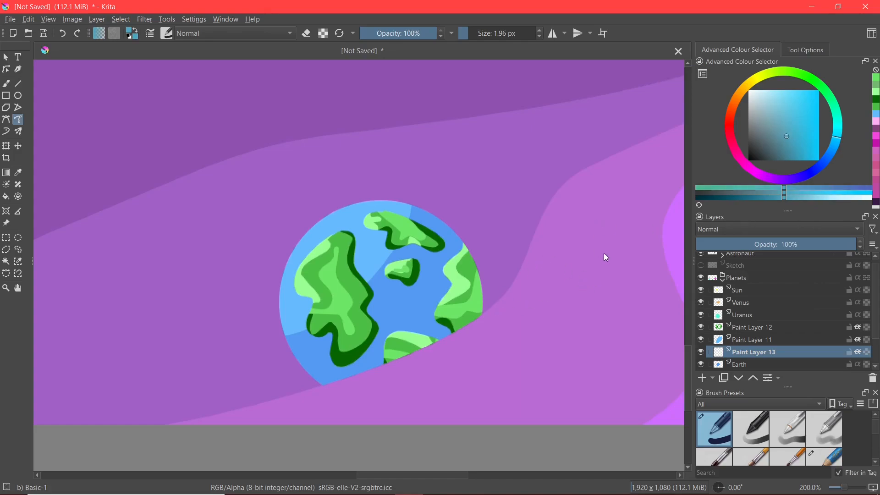
pyautogui.moveTo(354, 231); pyautogui.dragTo(325, 354)
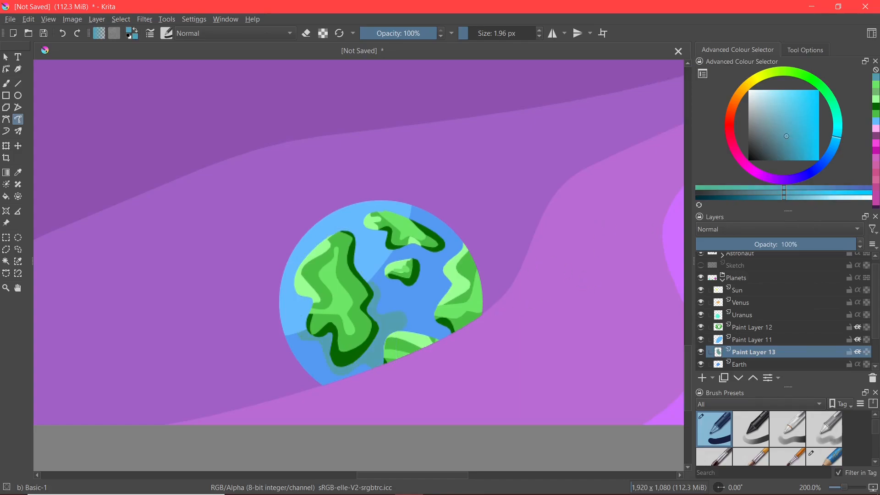
pyautogui.click(753, 377)
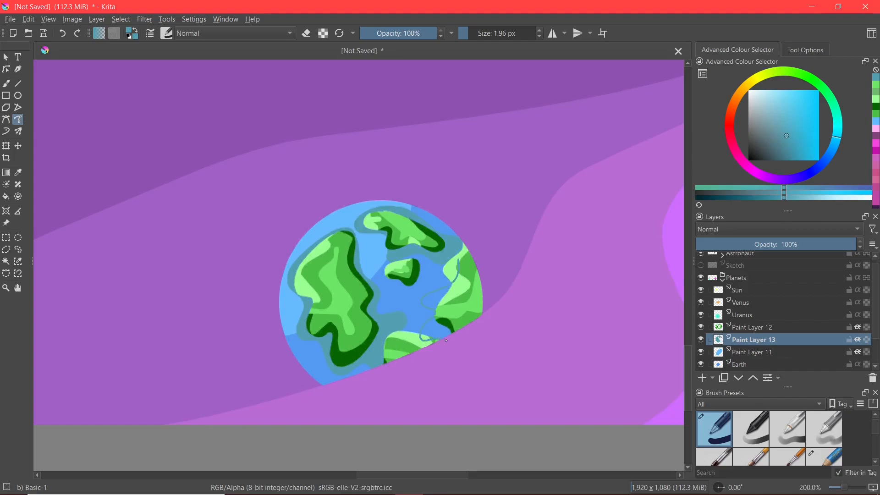
# Set the layer around the continents to Multiply blending at 68% opacity.
pyautogui.click(764, 230)
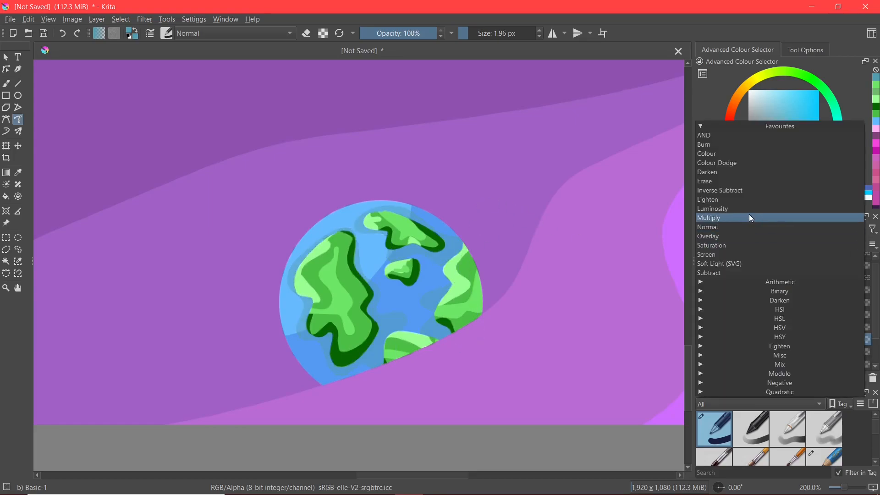
pyautogui.click(748, 218)
pyautogui.click(775, 246)
pyautogui.moveTo(775, 245); pyautogui.dragTo(805, 247)
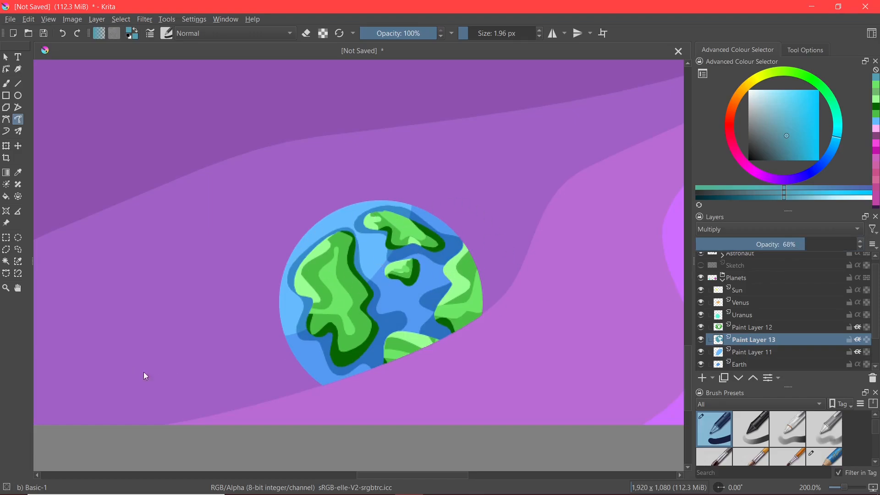
pyautogui.scroll(-2, 481, 248)
pyautogui.scroll(2, 467, 259)
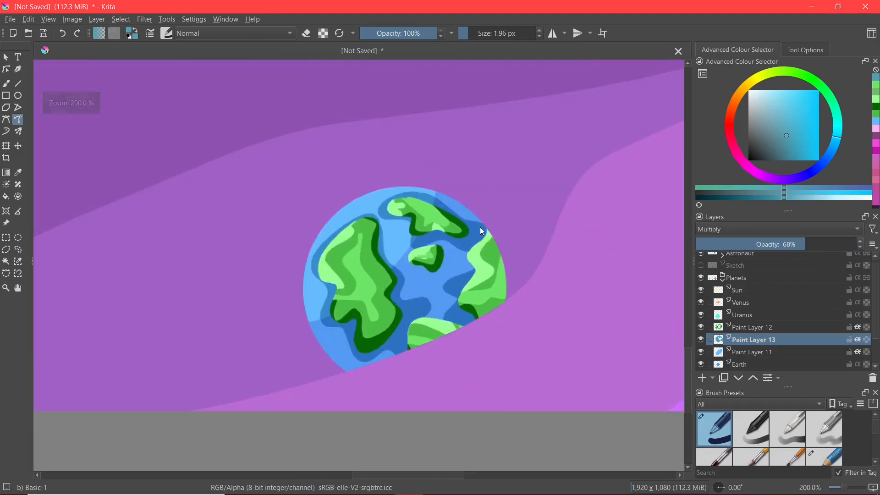
# Add a layer above the continents and draw a filled dark-blue shadow over Earth's right side.
pyautogui.click(750, 330)
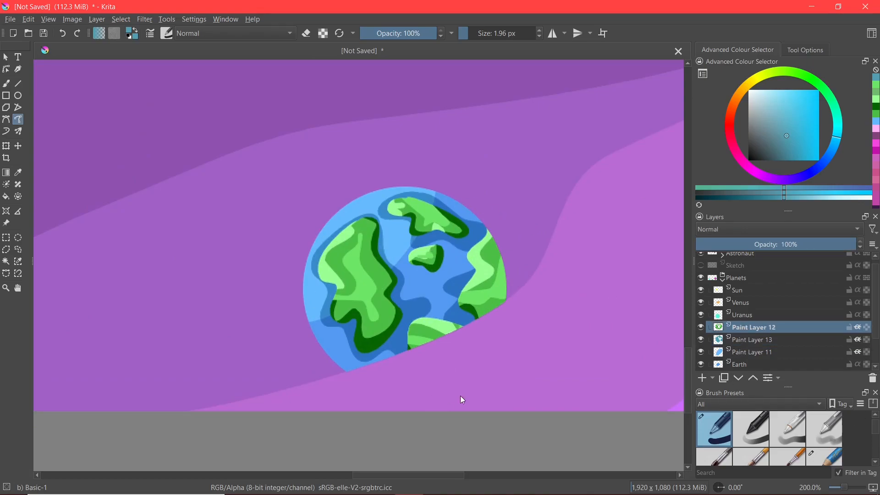
pyautogui.click(704, 380)
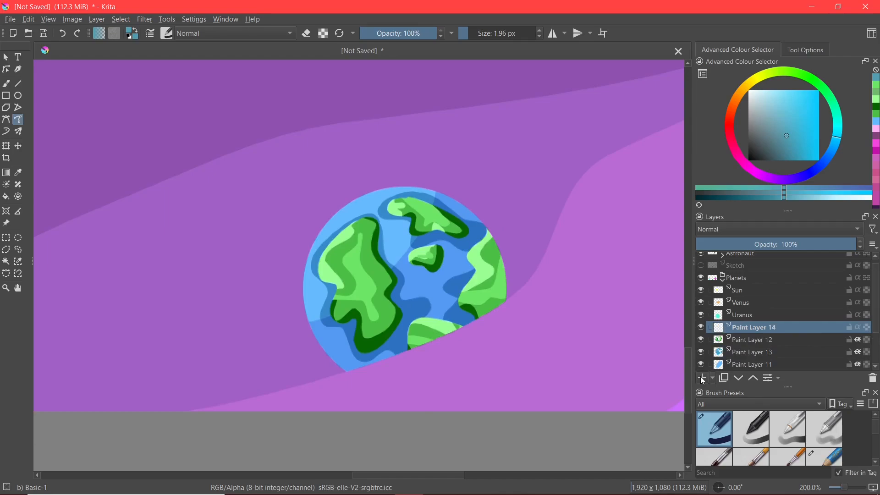
pyautogui.moveTo(834, 156); pyautogui.dragTo(793, 161)
pyautogui.scroll(1, 508, 124)
pyautogui.moveTo(379, 94)
pyautogui.mouseDown()
pyautogui.moveTo(310, 383)
pyautogui.moveTo(380, 90)
pyautogui.mouseUp()
# Make the dark-blue shadow layer inherit alpha and set it to Multiply at 68% opacity.
pyautogui.click(858, 327)
pyautogui.click(720, 228)
pyautogui.click(745, 217)
pyautogui.moveTo(837, 244); pyautogui.dragTo(805, 244)
pyautogui.scroll(-2, 503, 250)
pyautogui.scroll(1, 470, 252)
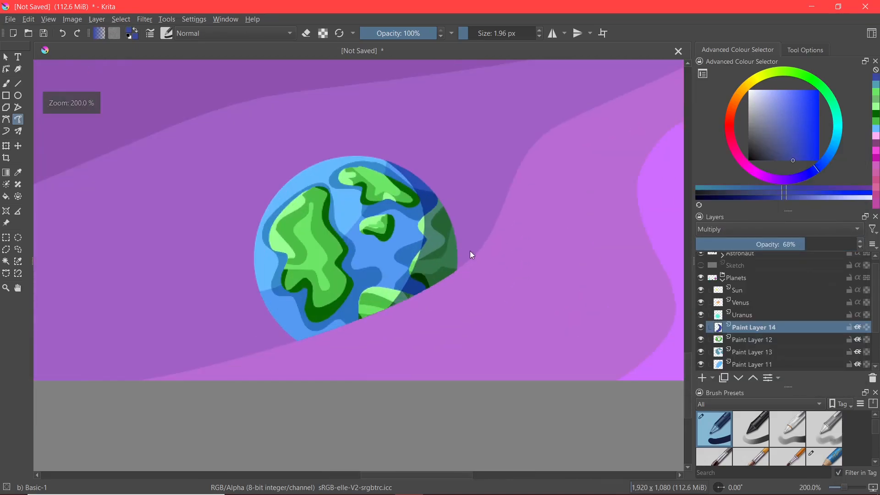
# Add a second alpha-inheriting dark-blue shadow along Earth's right edge and set it to Multiply with reduced opacity.
pyautogui.click(702, 378)
pyautogui.scroll(1, 472, 220)
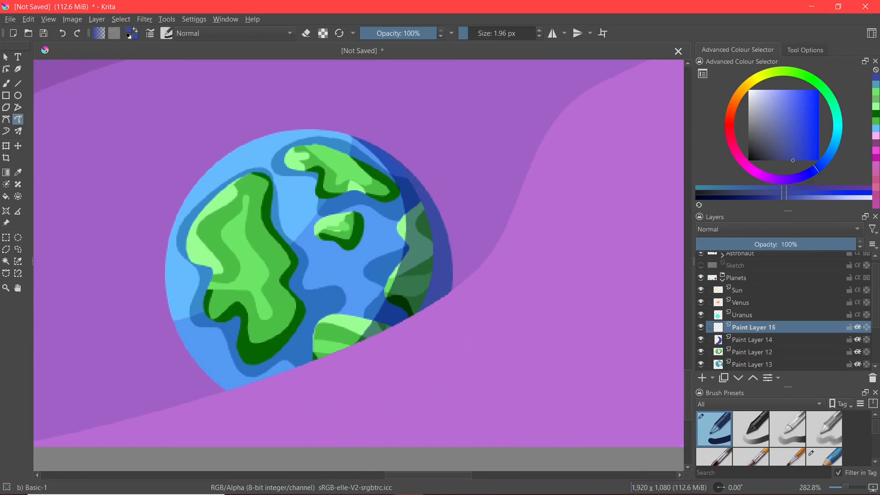
pyautogui.click(720, 229)
pyautogui.click(746, 217)
pyautogui.moveTo(837, 244); pyautogui.dragTo(794, 243)
pyautogui.scroll(-2, 390, 371)
pyautogui.moveTo(390, 371)
pyautogui.mouseDown()
pyautogui.moveTo(403, 349)
pyautogui.moveTo(433, 330)
pyautogui.mouseUp()
# Add an alpha-inheriting layer and draw a filled pale-blue highlight along Earth's left side.
pyautogui.click(702, 377)
pyautogui.click(762, 90)
pyautogui.scroll(1, 477, 197)
pyautogui.moveTo(397, 230)
pyautogui.mouseDown()
pyautogui.moveTo(321, 220)
pyautogui.moveTo(284, 408)
pyautogui.mouseUp()
# Set the pale-blue highlight layer to Screen blending at 52% opacity.
pyautogui.click(779, 229)
pyautogui.click(724, 257)
pyautogui.moveTo(807, 244); pyautogui.dragTo(780, 244)
pyautogui.scroll(-3, 385, 257)
pyautogui.moveTo(360, 281); pyautogui.dragTo(393, 218)
pyautogui.scroll(2, 393, 218)
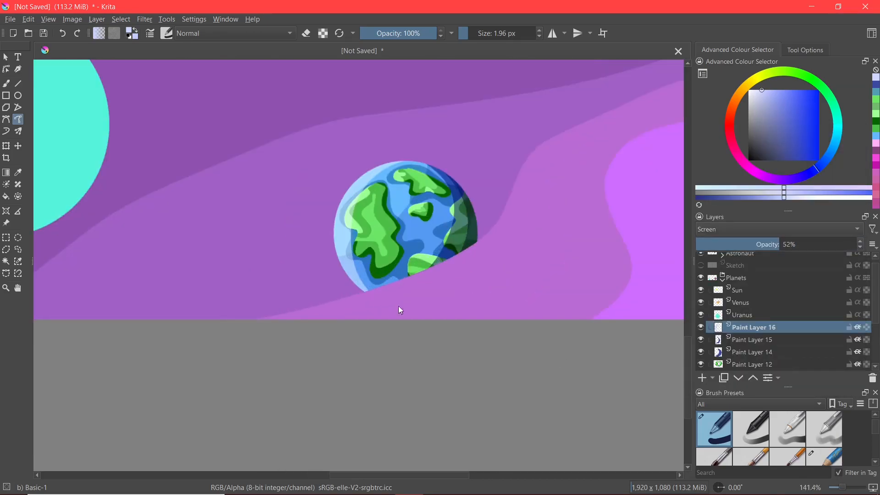
# Draw a second filled pale-blue highlight along Earth's left edge on a new alpha-inheriting layer, undoing the unsuitable shapes.
pyautogui.moveTo(366, 309)
pyautogui.mouseDown()
pyautogui.moveTo(369, 192)
pyautogui.moveTo(448, 167)
pyautogui.moveTo(375, 186)
pyautogui.moveTo(394, 168)
pyautogui.mouseUp()
pyautogui.hotkey('ctrl', 'z')
pyautogui.click(703, 378)
pyautogui.click(858, 327)
pyautogui.scroll(1, 301, 146)
pyautogui.moveTo(484, 166)
pyautogui.mouseDown()
pyautogui.moveTo(464, 164)
pyautogui.moveTo(370, 295)
pyautogui.mouseUp()
pyautogui.hotkey('ctrl', 'z')
pyautogui.moveTo(510, 173)
pyautogui.mouseDown()
pyautogui.moveTo(360, 258)
pyautogui.moveTo(339, 208)
pyautogui.mouseUp()
# Set the second highlight layer to Screen blending at 41% opacity.
pyautogui.click(779, 229)
pyautogui.click(780, 258)
pyautogui.moveTo(835, 244); pyautogui.dragTo(761, 246)
pyautogui.scroll(-3, 354, 409)
pyautogui.scroll(-1, 775, 338)
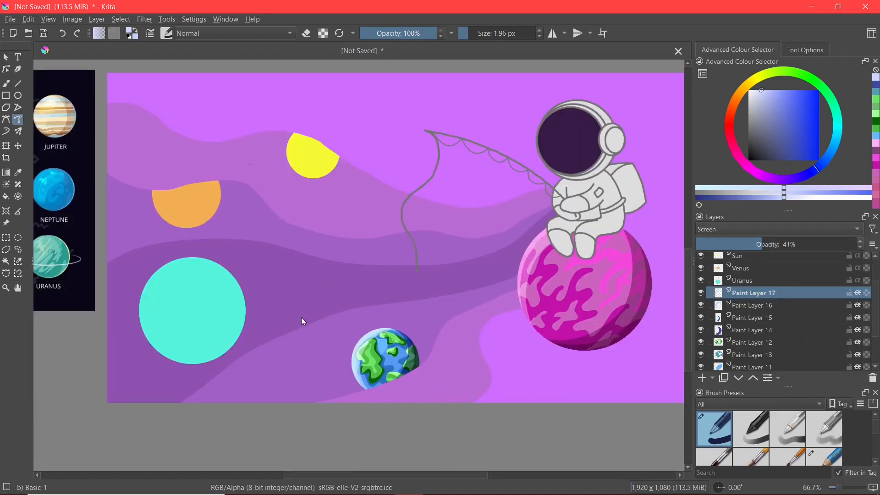
# Group the Earth base with all its detail, shadow and highlight layers and name the group Earth.
pyautogui.scroll(-1, 766, 337)
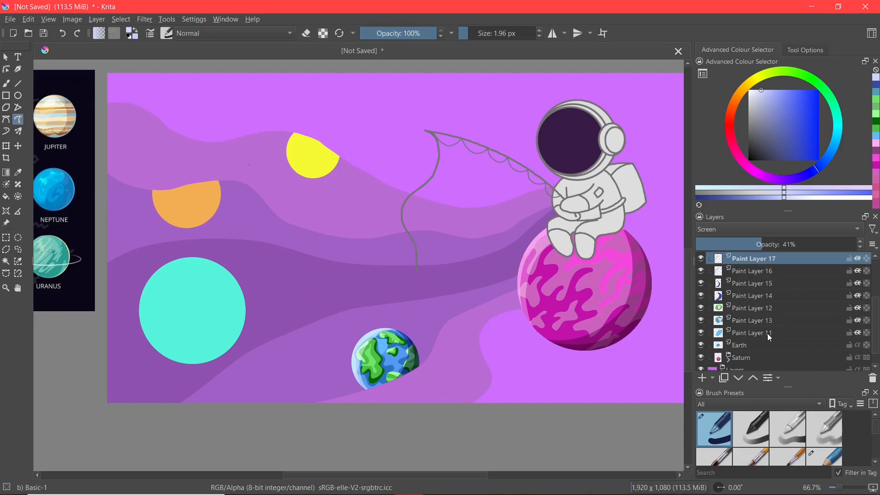
pyautogui.keyDown('shift'); pyautogui.click(749, 343); pyautogui.keyUp('shift')
pyautogui.rightClick(746, 344)
pyautogui.moveTo(724, 285)
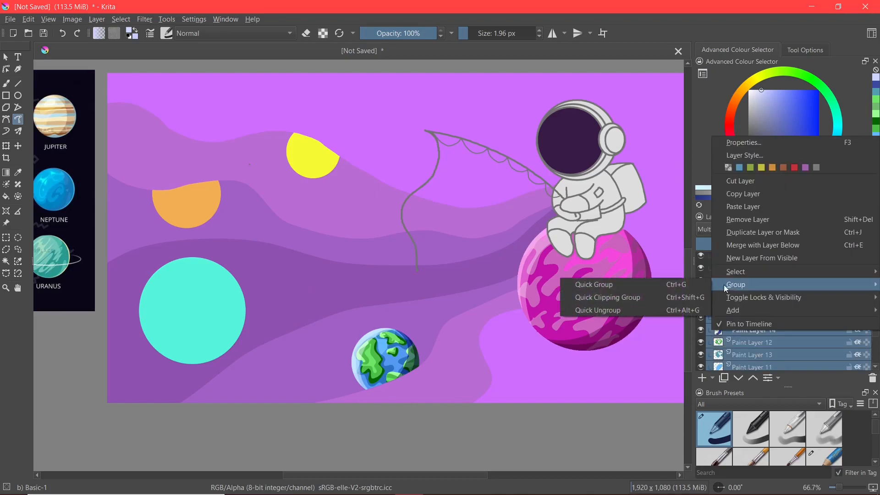
pyautogui.click(656, 283)
pyautogui.doubleClick(757, 294)
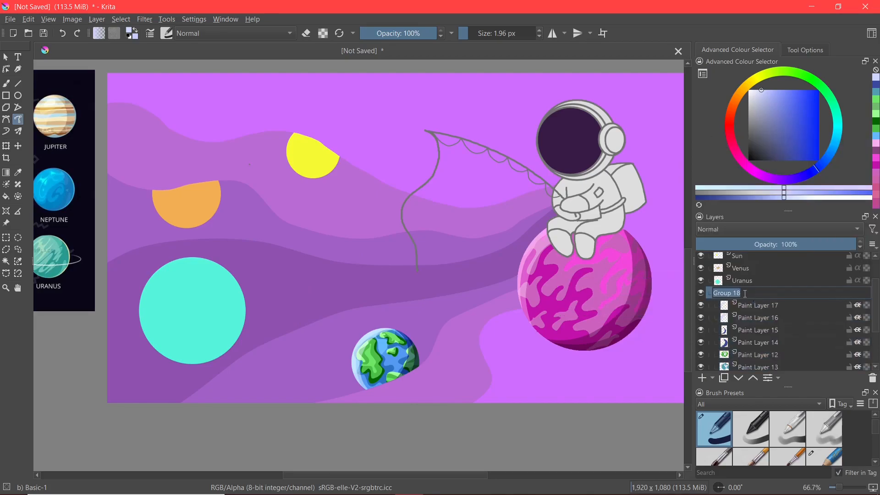
pyautogui.write('Earth')
pyautogui.press('Return')
# Add an alpha-inheriting layer above Uranus and paint pale curved streaks over the planet's upper-left half.
pyautogui.click(755, 317)
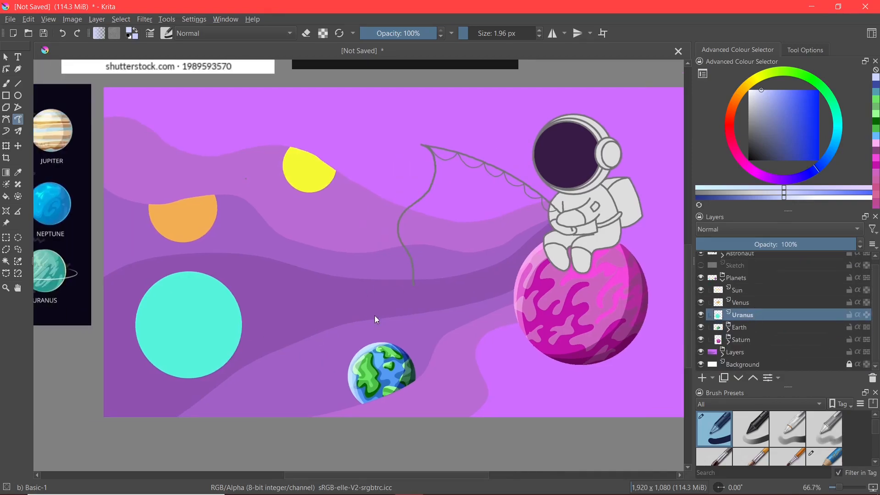
pyautogui.click(700, 378)
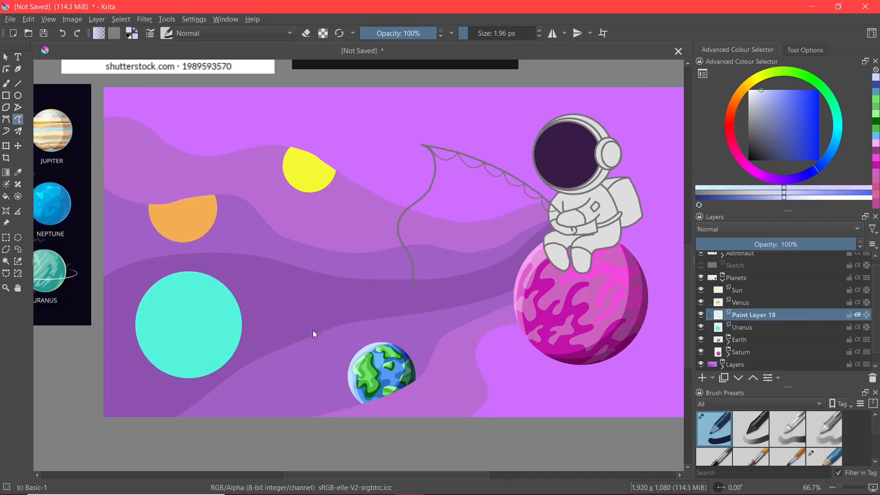
pyautogui.moveTo(333, 311); pyautogui.dragTo(326, 294)
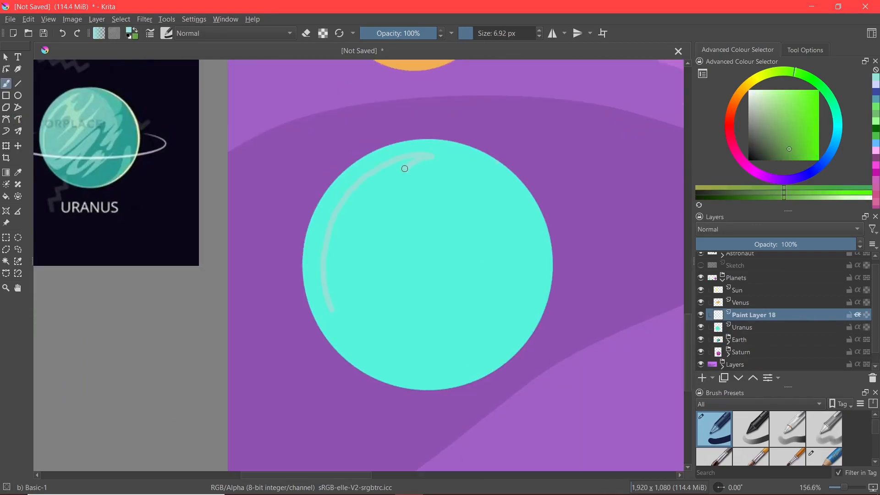
pyautogui.moveTo(362, 201)
pyautogui.mouseDown()
pyautogui.moveTo(328, 303)
pyautogui.moveTo(376, 189)
pyautogui.mouseUp()
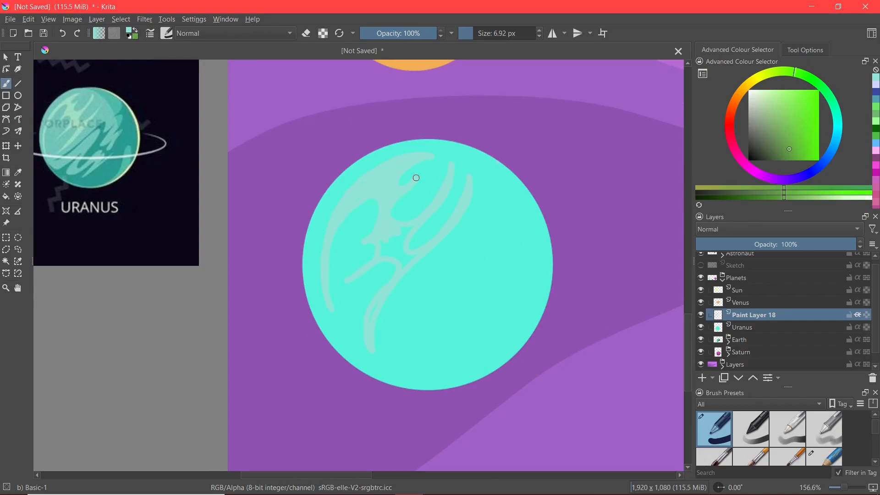
# Choose a softer teal and fill the Uranus base with it.
pyautogui.scroll(-3, 377, 301)
pyautogui.scroll(2, 377, 300)
pyautogui.moveTo(838, 134); pyautogui.dragTo(837, 115)
pyautogui.click(781, 100)
pyautogui.press('f')
pyautogui.click(423, 245)
# Paint darker teal swirling patches on Uranus's right side on a new alpha-inheriting layer, undoing unsuitable strokes and refining with a 2.58 px brush.
pyautogui.moveTo(505, 220)
pyautogui.mouseDown()
pyautogui.moveTo(433, 312)
pyautogui.moveTo(461, 239)
pyautogui.moveTo(407, 305)
pyautogui.moveTo(416, 330)
pyautogui.moveTo(496, 334)
pyautogui.moveTo(519, 166)
pyautogui.moveTo(549, 291)
pyautogui.mouseUp()
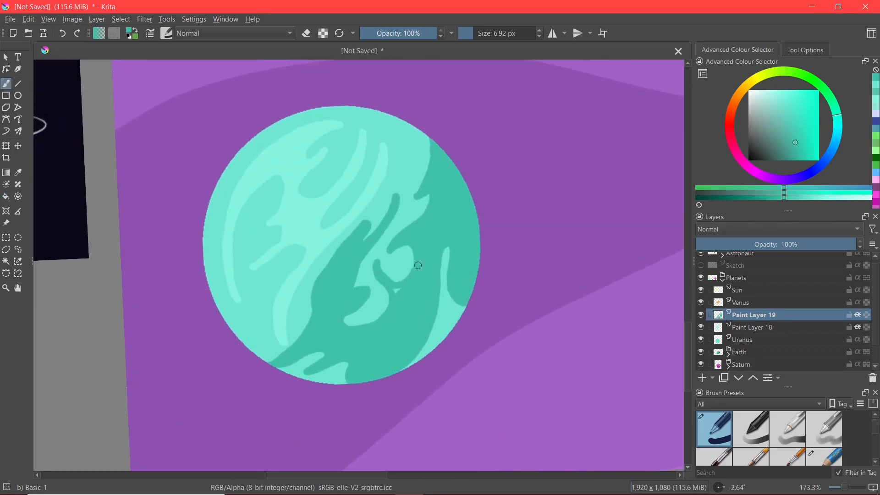
pyautogui.hotkey('ctrl', 'z')
pyautogui.hotkey('ctrl', 'z')
pyautogui.moveTo(358, 316); pyautogui.dragTo(348, 324)
pyautogui.click(469, 33)
pyautogui.moveTo(372, 276); pyautogui.dragTo(386, 312)
pyautogui.moveTo(399, 268)
pyautogui.mouseDown()
pyautogui.moveTo(410, 284)
pyautogui.moveTo(409, 266)
pyautogui.mouseUp()
pyautogui.moveTo(389, 301); pyautogui.dragTo(380, 312)
pyautogui.moveTo(425, 177)
pyautogui.mouseDown()
pyautogui.moveTo(370, 111)
pyautogui.moveTo(427, 156)
pyautogui.moveTo(384, 233)
pyautogui.mouseUp()
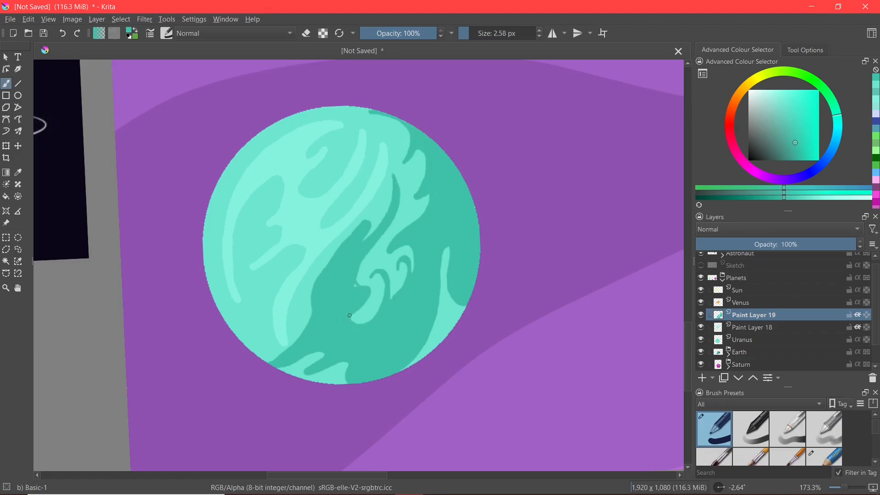
# Erase curved swirls and gaps out of the dark teal patches on the right and lower parts of Uranus.
pyautogui.press('e')
pyautogui.moveTo(439, 144)
pyautogui.mouseDown()
pyautogui.moveTo(441, 171)
pyautogui.moveTo(436, 147)
pyautogui.mouseUp()
pyautogui.moveTo(437, 183); pyautogui.dragTo(451, 155)
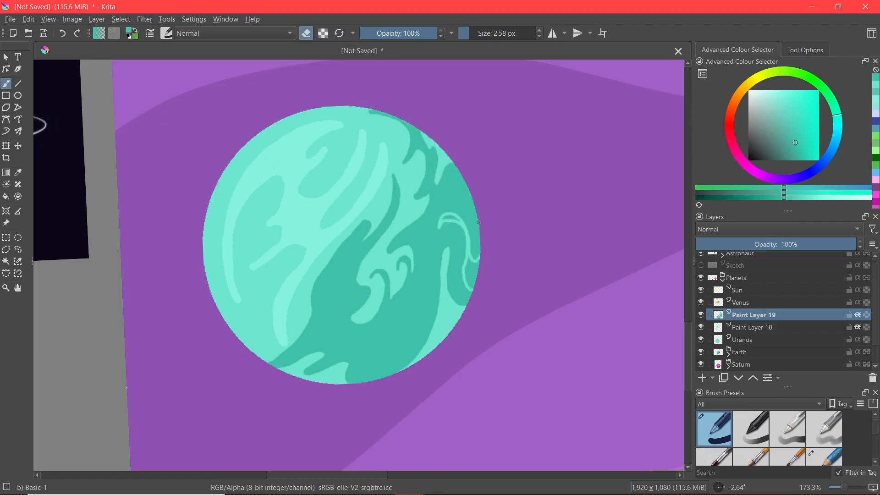
pyautogui.moveTo(477, 264); pyautogui.dragTo(470, 259)
pyautogui.moveTo(463, 224); pyautogui.dragTo(443, 217)
pyautogui.moveTo(390, 293); pyautogui.dragTo(395, 306)
pyautogui.moveTo(346, 352); pyautogui.dragTo(383, 326)
pyautogui.moveTo(384, 327); pyautogui.dragTo(415, 315)
pyautogui.moveTo(416, 315)
pyautogui.mouseDown()
pyautogui.moveTo(381, 367)
pyautogui.moveTo(357, 382)
pyautogui.mouseUp()
pyautogui.moveTo(357, 383)
pyautogui.mouseDown()
pyautogui.moveTo(361, 362)
pyautogui.moveTo(408, 321)
pyautogui.mouseUp()
pyautogui.moveTo(347, 355)
pyautogui.mouseDown()
pyautogui.moveTo(334, 360)
pyautogui.moveTo(389, 361)
pyautogui.mouseUp()
pyautogui.moveTo(325, 303)
pyautogui.mouseDown()
pyautogui.moveTo(342, 286)
pyautogui.moveTo(313, 329)
pyautogui.mouseUp()
pyautogui.moveTo(331, 285); pyautogui.dragTo(321, 314)
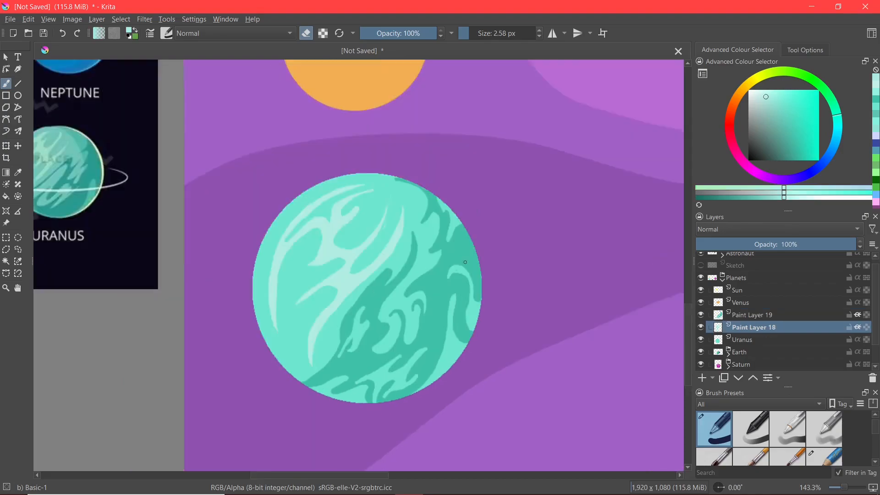
# Draw a filled dark green shadow along Uranus's right side on a new alpha-inheriting layer, changing its blending mode and lowering its opacity.
pyautogui.scroll(-3, 460, 272)
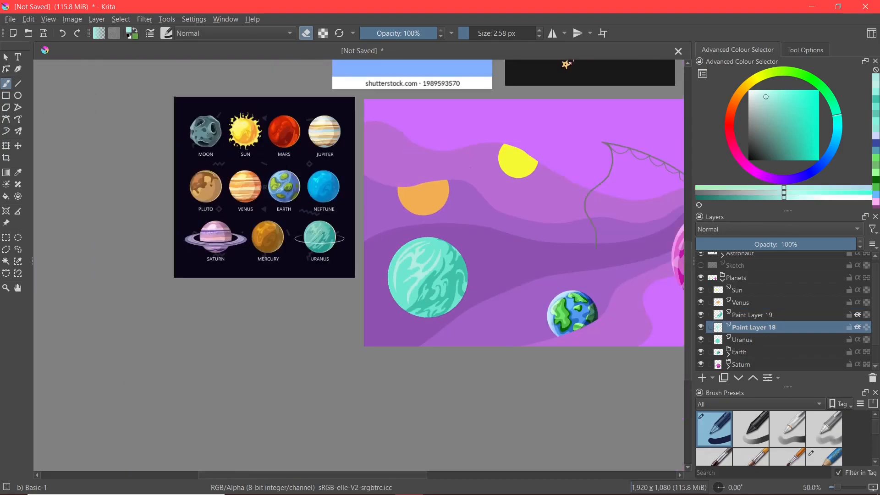
pyautogui.moveTo(465, 341); pyautogui.dragTo(357, 379)
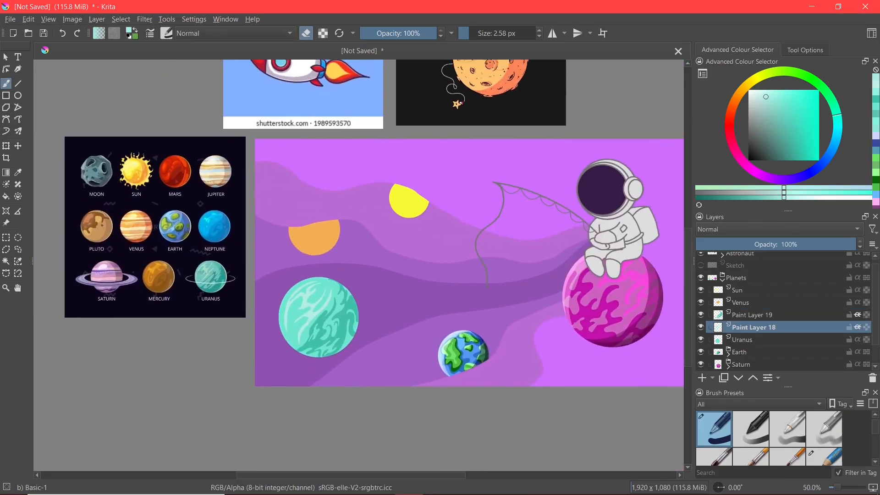
pyautogui.scroll(2, 267, 354)
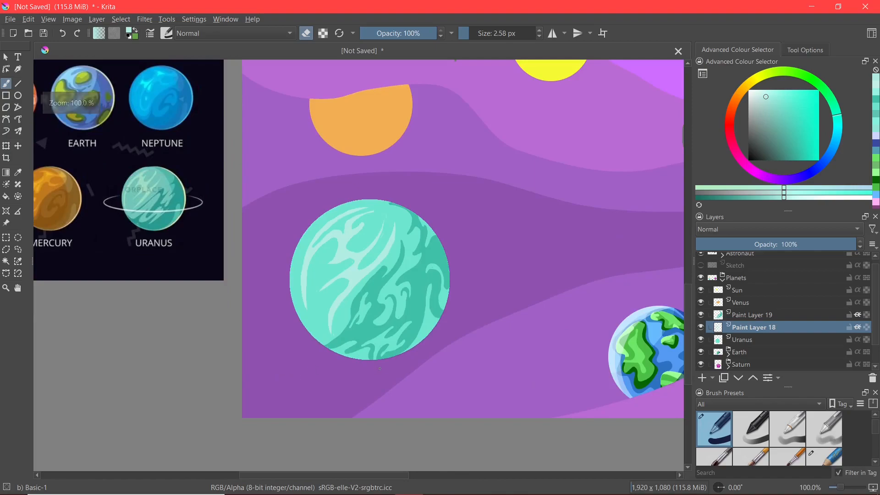
pyautogui.scroll(-1, 388, 368)
pyautogui.moveTo(493, 374); pyautogui.dragTo(330, 366)
pyautogui.moveTo(375, 367); pyautogui.dragTo(377, 367)
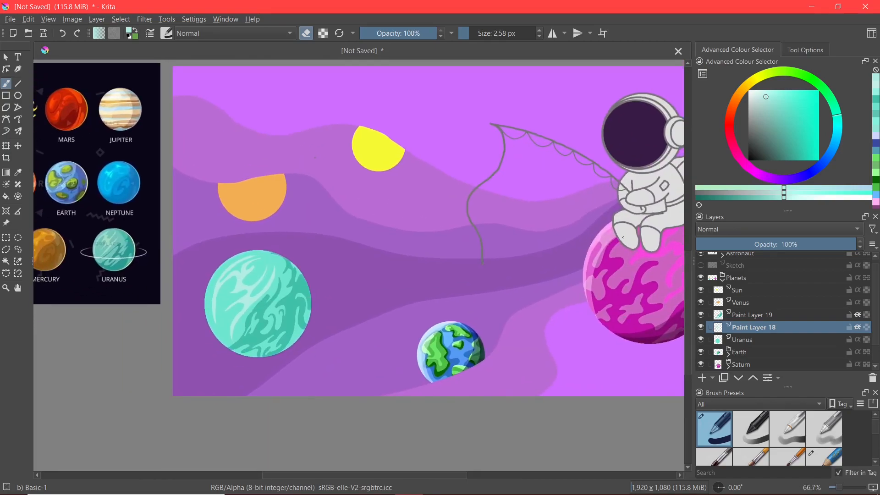
pyautogui.click(702, 378)
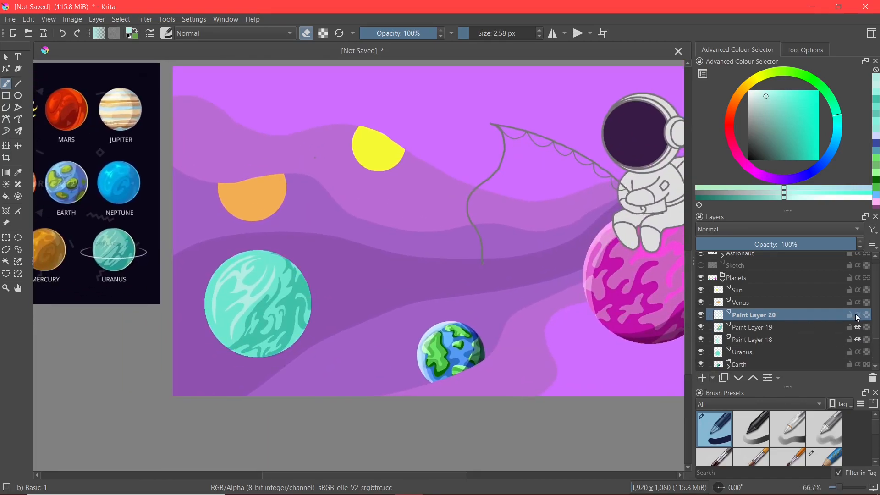
pyautogui.scroll(1, 192, 289)
pyautogui.scroll(1, 222, 408)
pyautogui.click(18, 119)
pyautogui.click(784, 160)
pyautogui.moveTo(377, 168)
pyautogui.mouseDown()
pyautogui.moveTo(397, 255)
pyautogui.moveTo(380, 151)
pyautogui.mouseUp()
pyautogui.click(857, 315)
pyautogui.click(778, 229)
pyautogui.moveTo(808, 245); pyautogui.dragTo(797, 245)
# Add a second alpha-inheriting shadow shape on Uranus's right side, changing its blending mode and lowering its opacity.
pyautogui.click(702, 378)
pyautogui.click(858, 315)
pyautogui.moveTo(398, 188); pyautogui.dragTo(321, 382)
pyautogui.click(778, 229)
pyautogui.click(722, 277)
pyautogui.click(810, 244)
pyautogui.moveTo(810, 244); pyautogui.dragTo(803, 245)
# Draw a filled pale mint highlight along Uranus's left side on a new alpha-inheriting layer.
pyautogui.scroll(-3, 475, 296)
pyautogui.scroll(2, 482, 287)
pyautogui.click(702, 377)
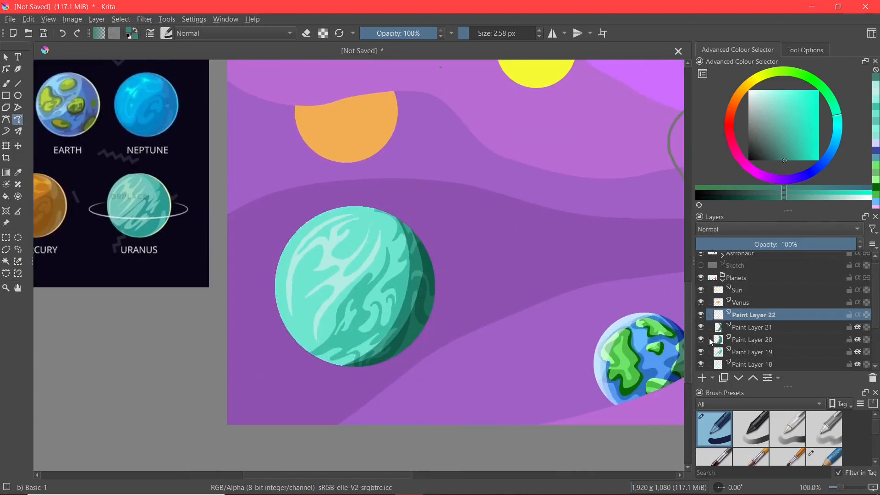
pyautogui.click(858, 315)
pyautogui.click(757, 90)
pyautogui.scroll(1, 359, 265)
pyautogui.moveTo(306, 417)
pyautogui.mouseDown()
pyautogui.moveTo(261, 310)
pyautogui.moveTo(275, 403)
pyautogui.moveTo(280, 256)
pyautogui.mouseUp()
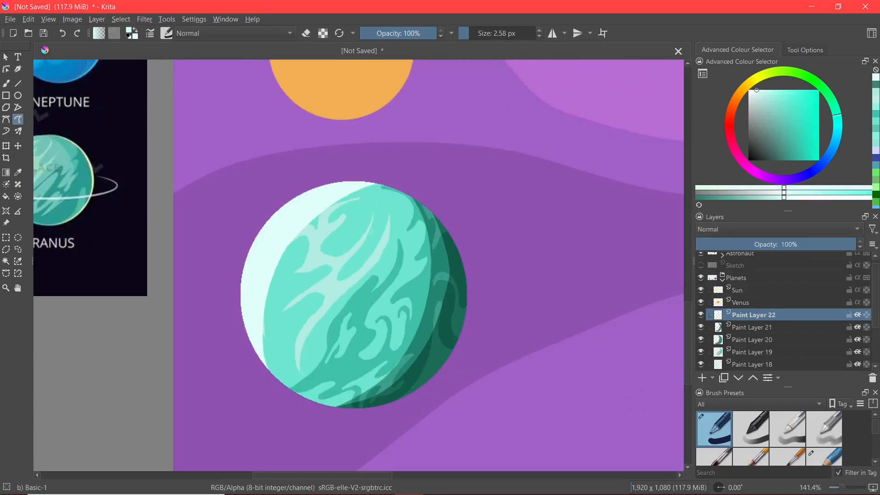
pyautogui.moveTo(264, 340); pyautogui.dragTo(367, 440)
# Try several blending modes on the pale mint highlight layer and lower its opacity.
pyautogui.click(778, 229)
pyautogui.click(719, 291)
pyautogui.click(778, 229)
pyautogui.click(720, 218)
pyautogui.click(779, 229)
pyautogui.click(719, 236)
pyautogui.moveTo(827, 244); pyautogui.dragTo(764, 244)
pyautogui.click(778, 230)
pyautogui.click(720, 219)
# Draw a second pale mint highlight on Uranus on a new alpha-inheriting layer, set to Screen blending at 63% opacity.
pyautogui.click(702, 377)
pyautogui.click(858, 315)
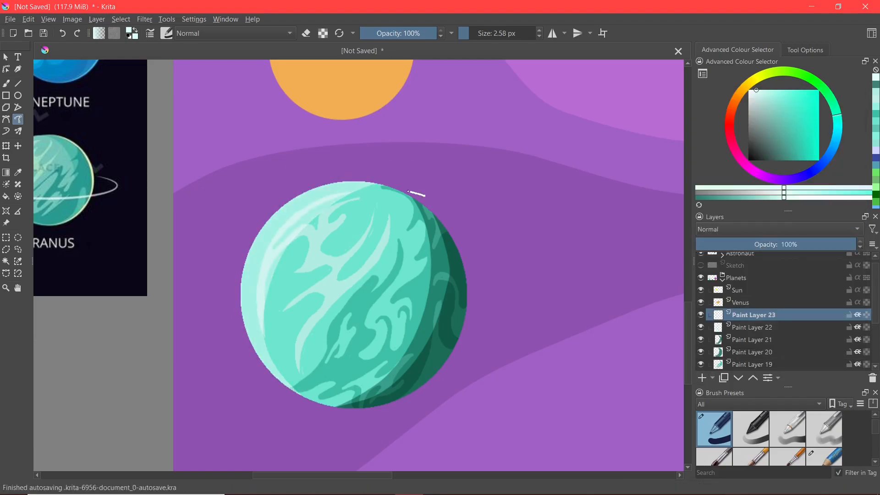
pyautogui.moveTo(422, 194); pyautogui.dragTo(394, 178)
pyautogui.click(778, 230)
pyautogui.click(706, 254)
pyautogui.click(797, 244)
# Group the Uranus base with all its detail, shadow and highlight layers and name the group Uranus.
pyautogui.scroll(-4, 401, 312)
pyautogui.scroll(2, 403, 315)
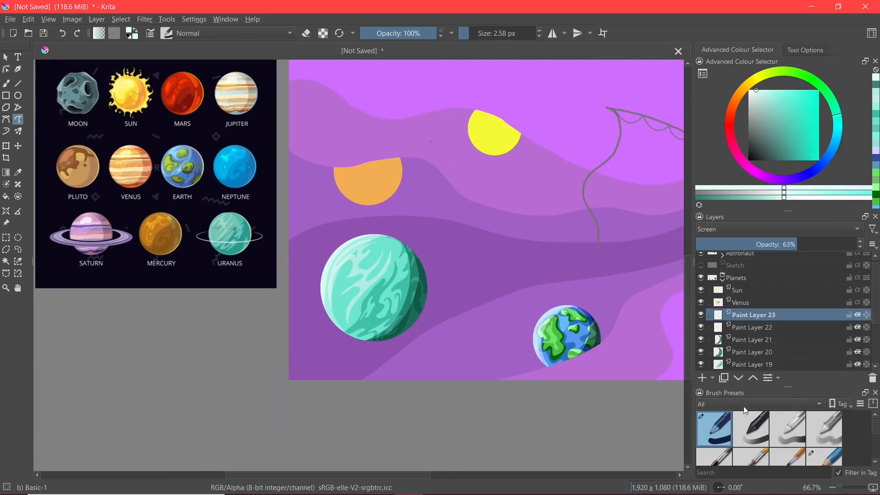
pyautogui.scroll(-1, 755, 325)
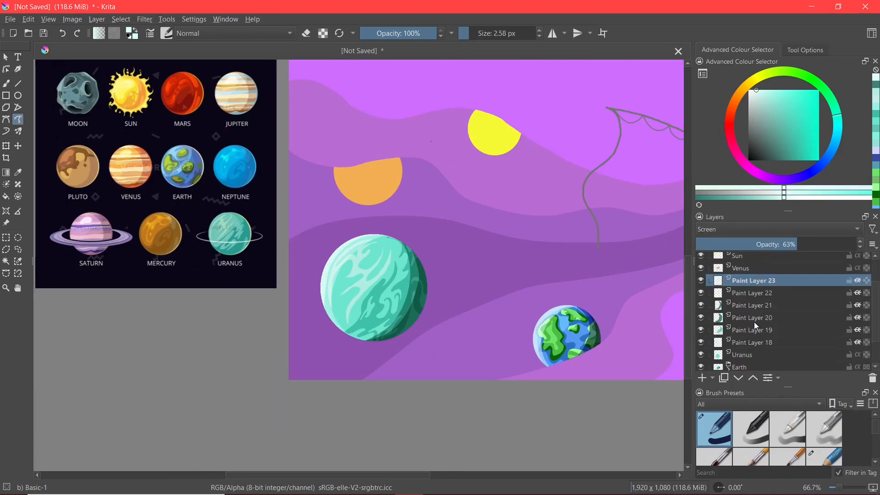
pyautogui.keyDown('shift'); pyautogui.click(750, 354); pyautogui.keyUp('shift')
pyautogui.rightClick(750, 354)
pyautogui.moveTo(758, 274)
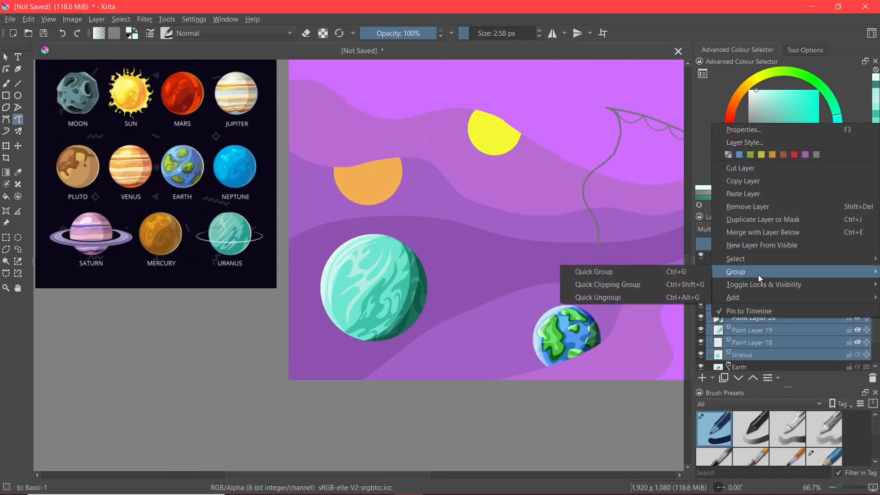
pyautogui.click(605, 272)
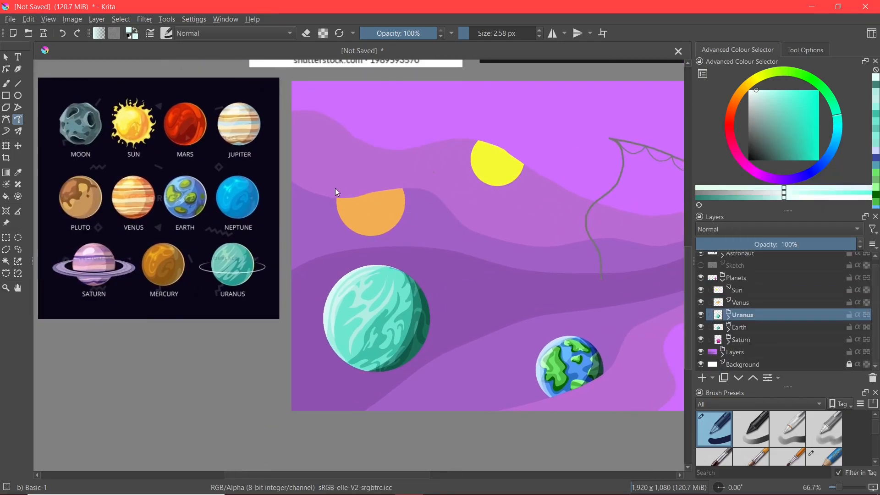
# Add an alpha-inheriting layer above Venus and paint wavy orange bands across the planet with a 20.54 px brush.
pyautogui.scroll(2, 393, 216)
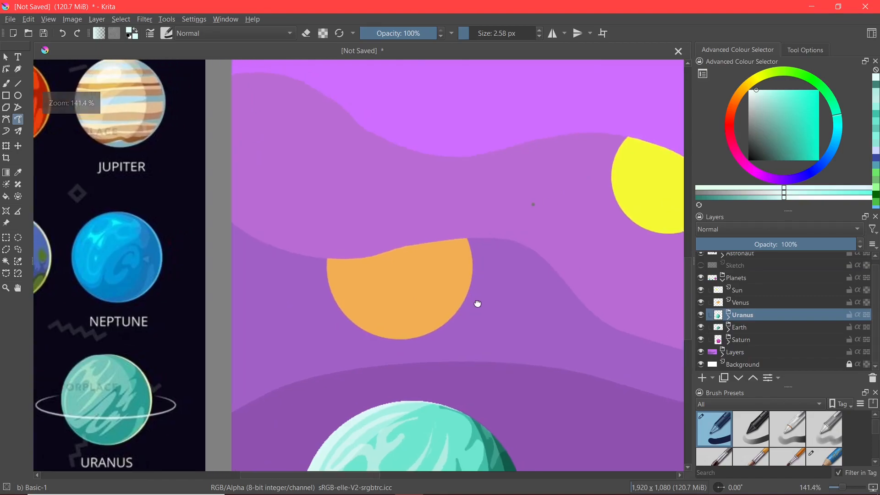
pyautogui.click(702, 379)
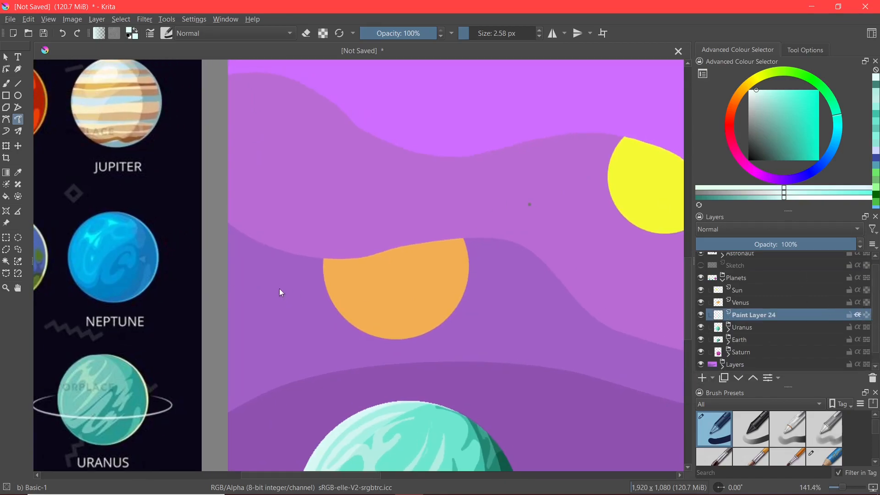
pyautogui.scroll(1, 264, 293)
pyautogui.click(4, 86)
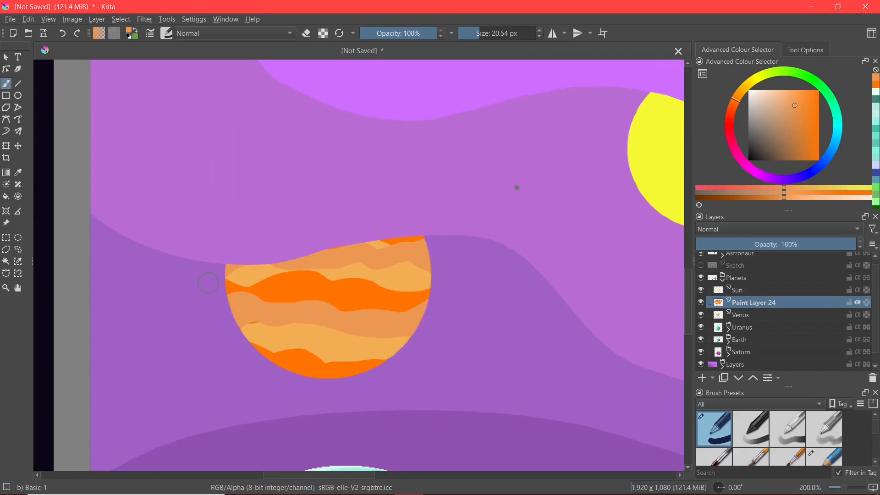
# Paint wavy light-brown bands across Venus with a 13.51 px brush, undoing the darker band first tried.
pyautogui.click(797, 152)
pyautogui.click(477, 33)
pyautogui.moveTo(252, 340); pyautogui.dragTo(403, 347)
pyautogui.scroll(-3, 454, 289)
pyautogui.scroll(2, 435, 295)
pyautogui.hotkey('ctrl', 'z')
pyautogui.click(791, 125)
pyautogui.moveTo(328, 319)
pyautogui.mouseDown()
pyautogui.moveTo(350, 324)
pyautogui.moveTo(323, 316)
pyautogui.mouseUp()
pyautogui.moveTo(315, 277); pyautogui.dragTo(336, 271)
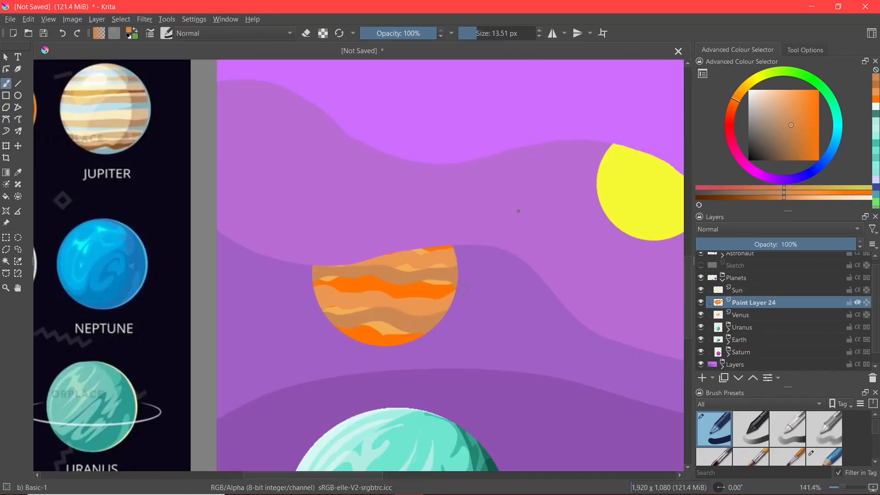
# Choose a light peach and paint wavy peach bands between the orange and brown ones on Venus.
pyautogui.scroll(-2, 324, 307)
pyautogui.scroll(1, 282, 321)
pyautogui.scroll(-1, 283, 321)
pyautogui.scroll(1, 364, 314)
pyautogui.click(788, 112)
pyautogui.click(733, 104)
pyautogui.click(782, 94)
pyautogui.scroll(1, 504, 294)
pyautogui.moveTo(426, 302); pyautogui.dragTo(545, 305)
pyautogui.moveTo(465, 227); pyautogui.dragTo(627, 215)
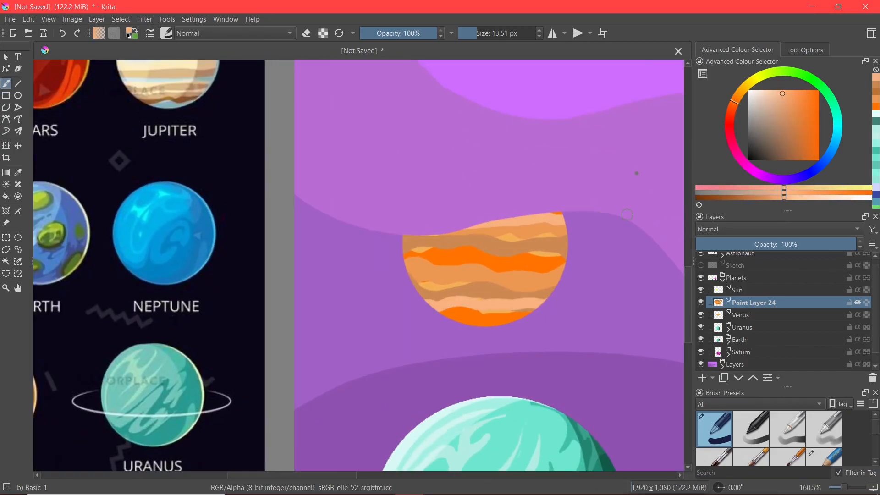
pyautogui.moveTo(405, 274); pyautogui.dragTo(626, 255)
pyautogui.scroll(-1, 462, 278)
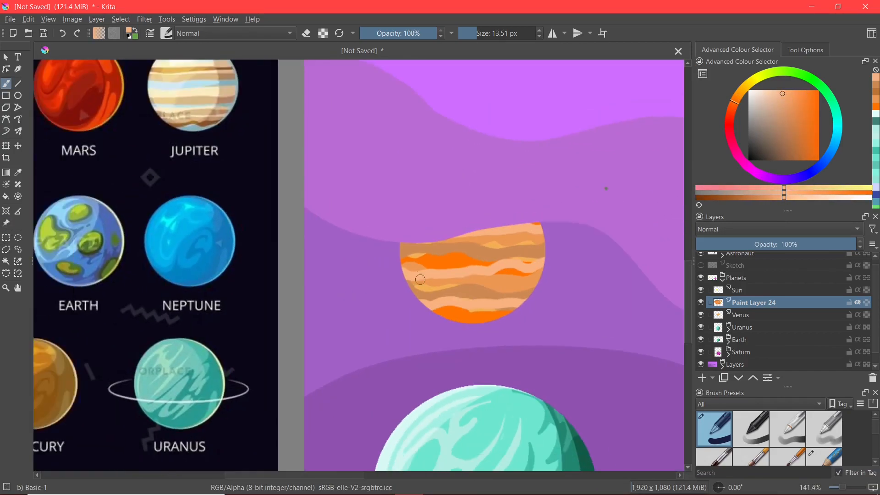
# Draw two overlapping filled brown shadows along Venus's right side on separate alpha-inheriting layers and change their blending mode.
pyautogui.scroll(-2, 443, 279)
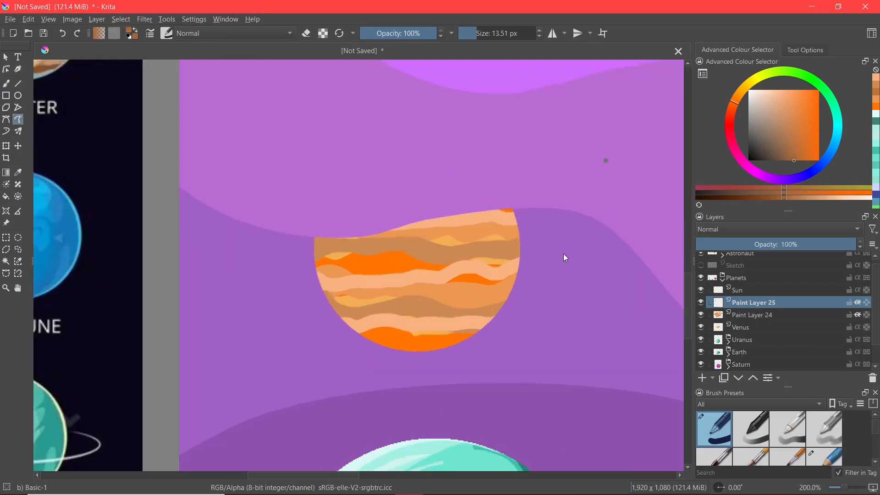
pyautogui.moveTo(486, 138); pyautogui.dragTo(518, 147)
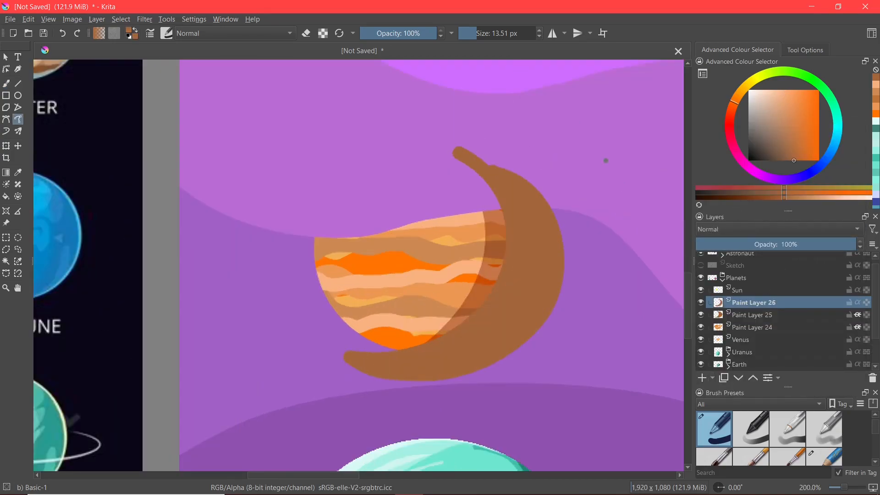
pyautogui.click(757, 229)
pyautogui.click(759, 207)
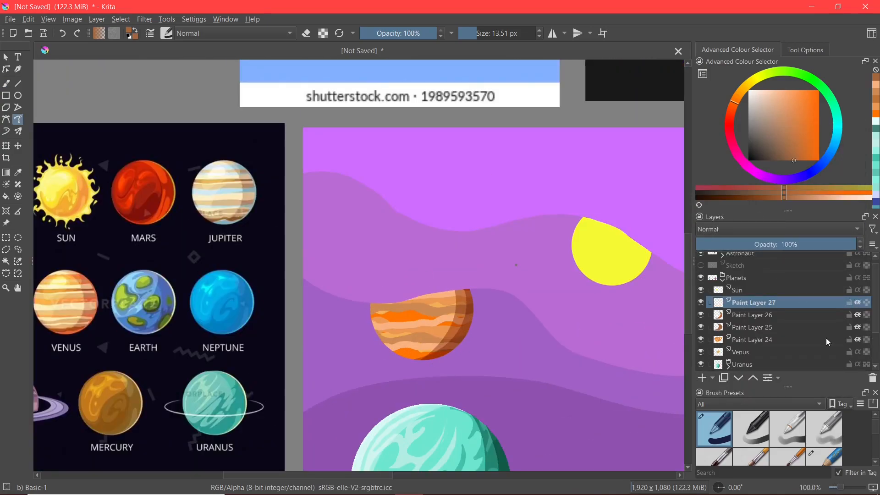
# Draw a filled pale peach highlight on Venus's left side on an alpha-inheriting layer, set to Screen blending at 41% opacity.
pyautogui.click(775, 83)
pyautogui.moveTo(477, 268)
pyautogui.mouseDown()
pyautogui.moveTo(385, 359)
pyautogui.moveTo(467, 264)
pyautogui.moveTo(394, 352)
pyautogui.mouseUp()
pyautogui.moveTo(403, 289)
pyautogui.mouseDown()
pyautogui.moveTo(389, 341)
pyautogui.moveTo(413, 270)
pyautogui.mouseUp()
pyautogui.moveTo(780, 244); pyautogui.dragTo(762, 244)
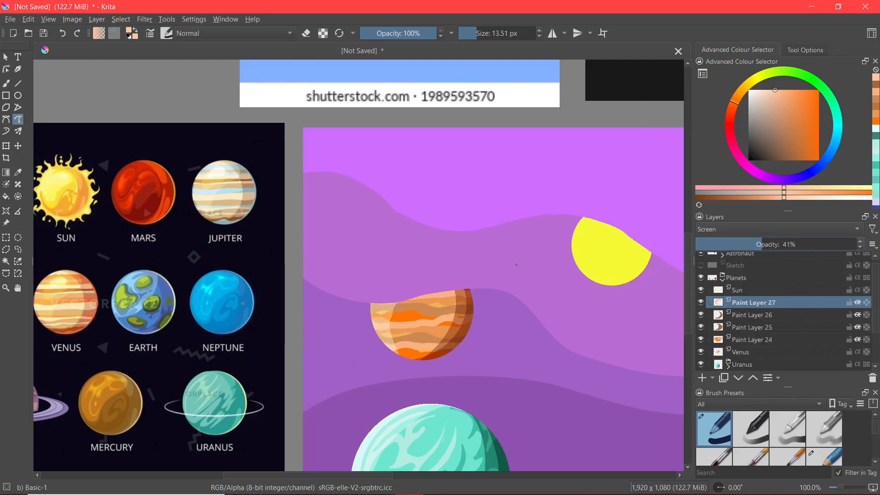
# Draw a second highlight along Venus's left edge on a new alpha-inheriting layer, set to Screen blending at 59% opacity.
pyautogui.click(702, 378)
pyautogui.moveTo(398, 363)
pyautogui.mouseDown()
pyautogui.moveTo(383, 346)
pyautogui.moveTo(397, 358)
pyautogui.mouseUp()
pyautogui.click(779, 229)
pyautogui.click(734, 227)
pyautogui.moveTo(818, 244); pyautogui.dragTo(787, 244)
# Draw further filled pale peach shapes near Venus's left side on both of its highlight layers.
pyautogui.click(754, 315)
pyautogui.scroll(1, 451, 314)
pyautogui.moveTo(405, 272); pyautogui.dragTo(398, 307)
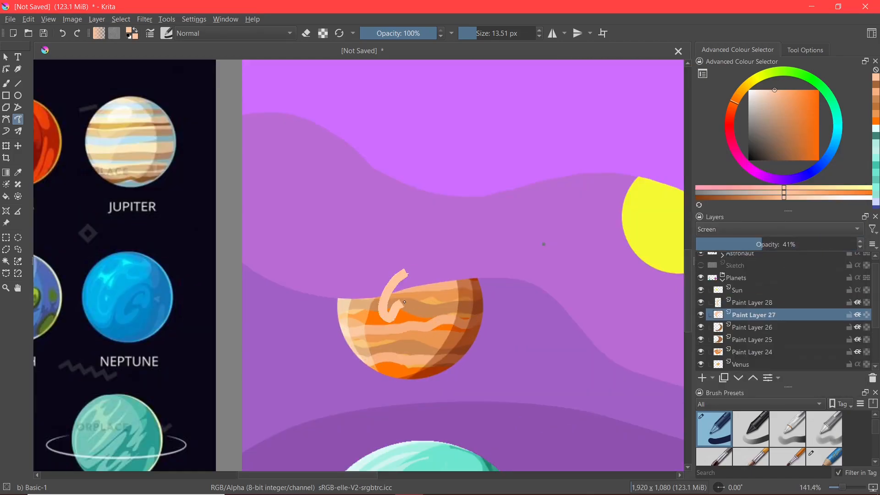
pyautogui.moveTo(395, 366)
pyautogui.mouseDown()
pyautogui.moveTo(382, 347)
pyautogui.moveTo(397, 365)
pyautogui.mouseUp()
pyautogui.click(754, 302)
pyautogui.moveTo(390, 300)
pyautogui.mouseDown()
pyautogui.moveTo(418, 279)
pyautogui.moveTo(397, 305)
pyautogui.mouseUp()
pyautogui.scroll(-4, 519, 341)
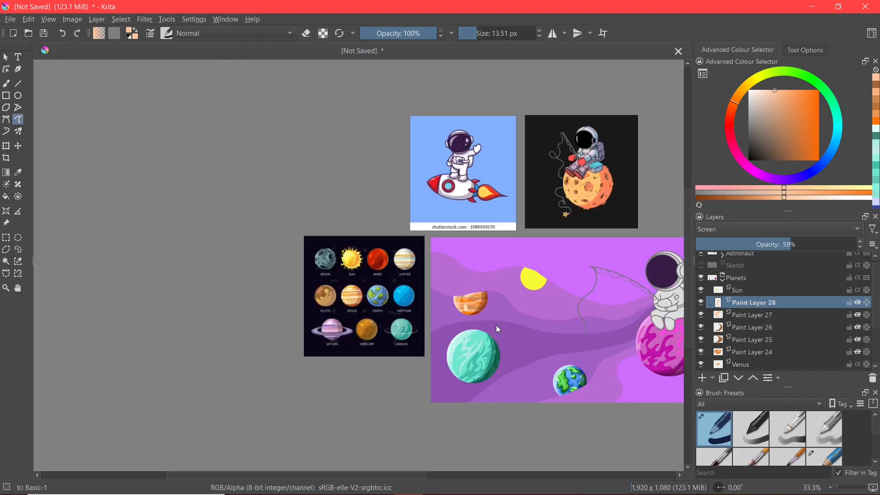
# Group all of Venus's paint layers together with its base layer and name the group Venus.
pyautogui.scroll(3, 497, 329)
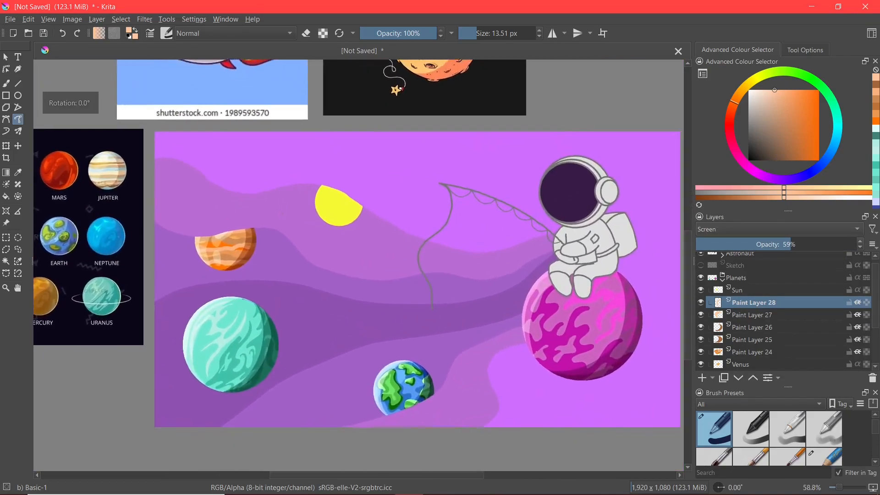
pyautogui.scroll(1, 657, 319)
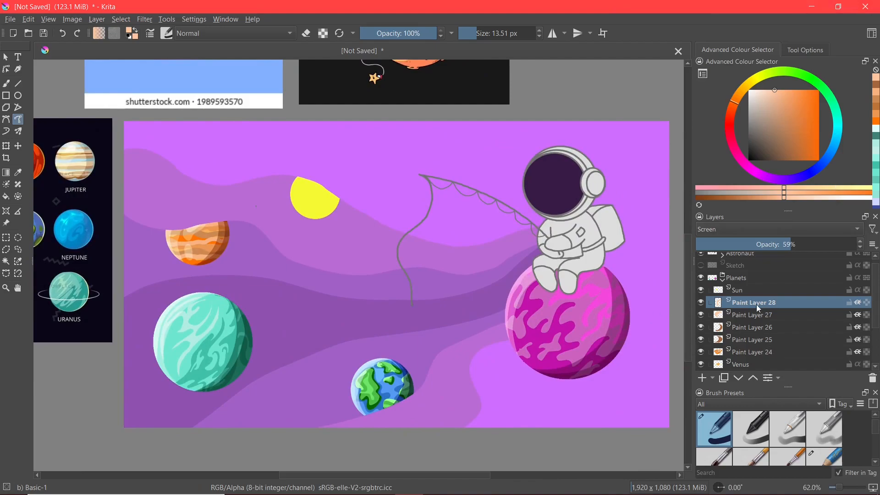
pyautogui.keyDown('shift'); pyautogui.click(758, 362); pyautogui.keyUp('shift')
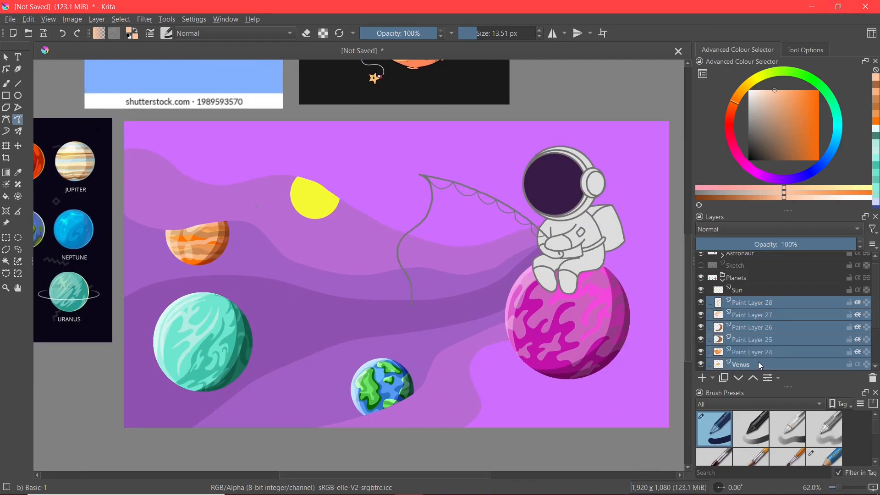
pyautogui.rightClick(769, 315)
pyautogui.moveTo(751, 269)
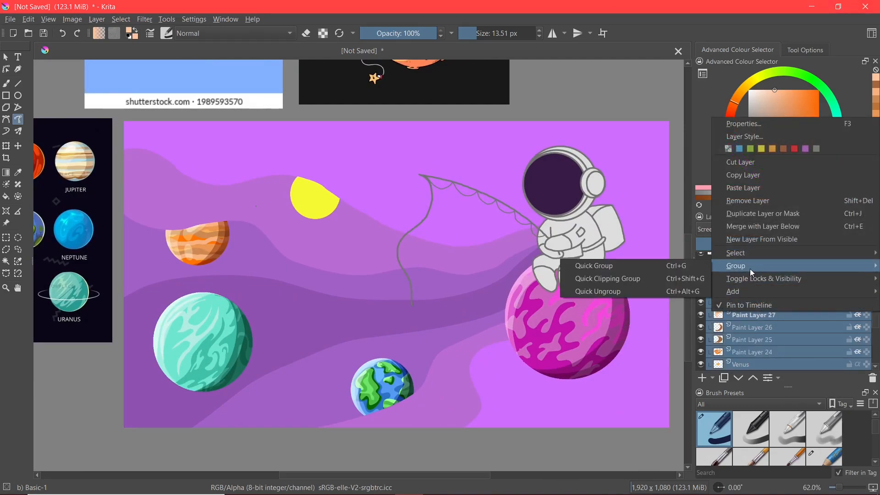
pyautogui.click(657, 267)
pyautogui.doubleClick(769, 302)
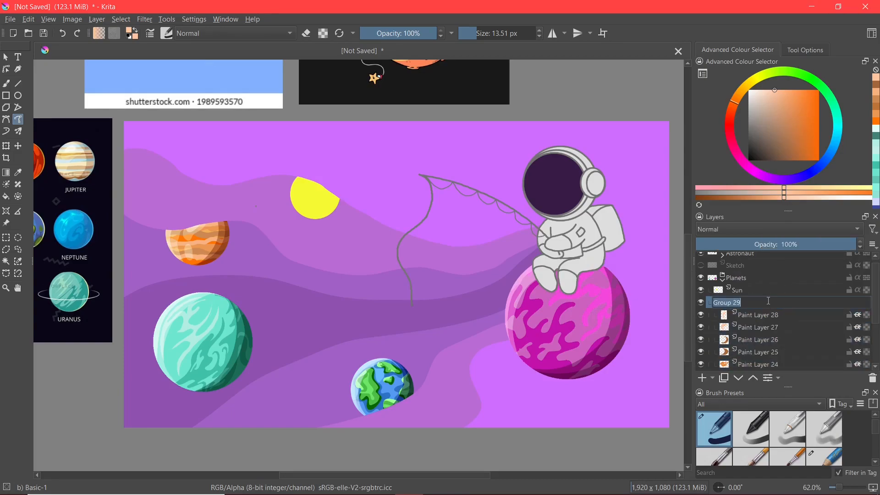
pyautogui.write('Ve')
pyautogui.press('Return')
# Recolour the Sun pale yellow and paint golden-yellow patches over it on a new alpha-inheriting layer.
pyautogui.scroll(1, 322, 180)
pyautogui.moveTo(335, 289); pyautogui.dragTo(466, 288)
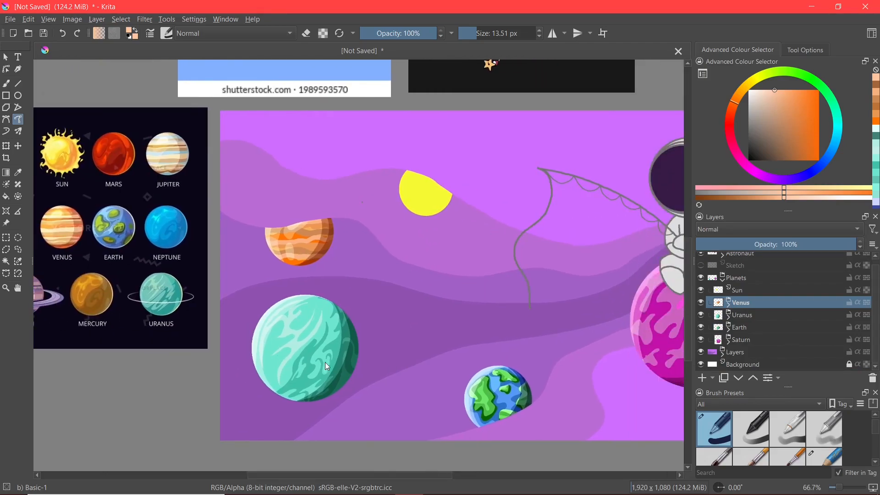
pyautogui.scroll(-1, 311, 359)
pyautogui.moveTo(490, 356); pyautogui.dragTo(360, 327)
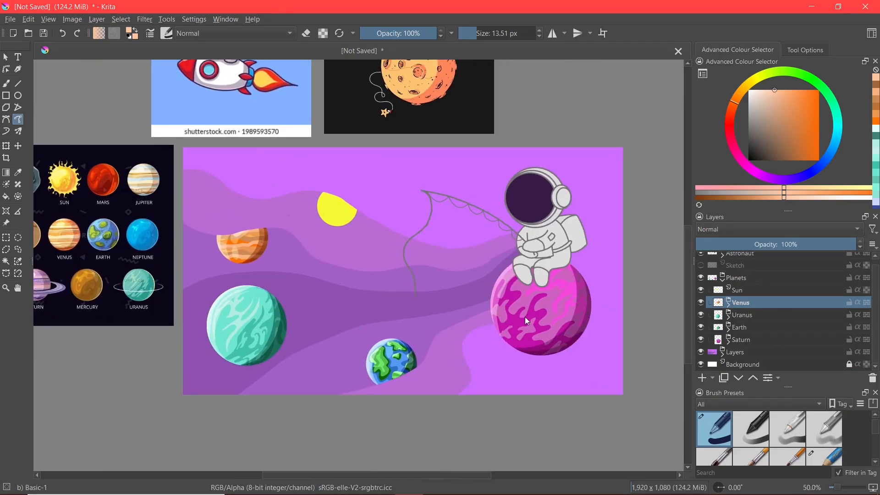
pyautogui.scroll(2, 345, 234)
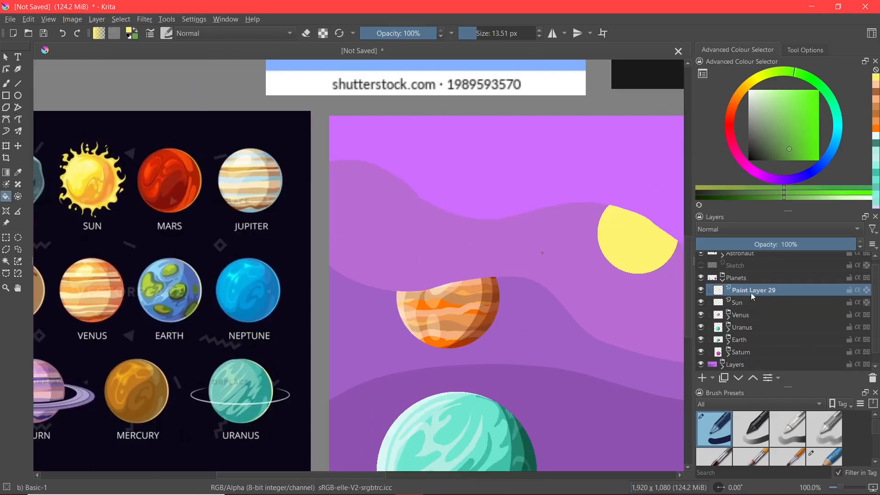
pyautogui.click(858, 290)
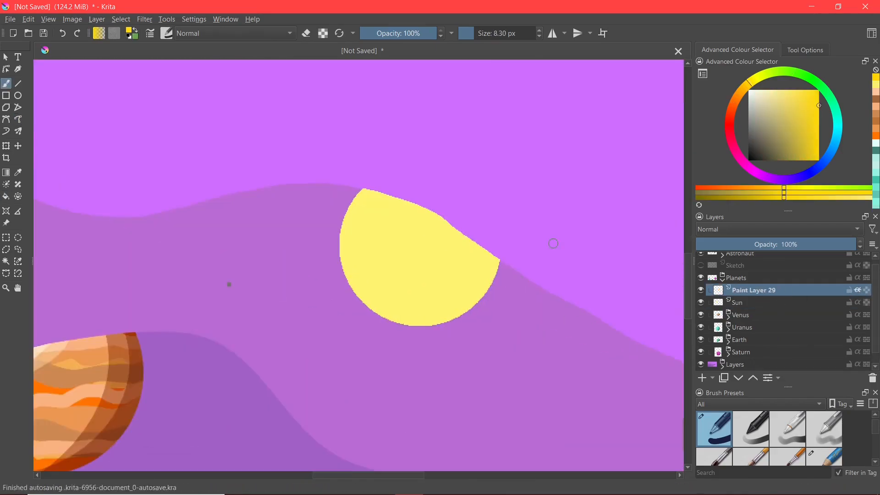
pyautogui.moveTo(348, 275)
pyautogui.mouseDown()
pyautogui.moveTo(419, 299)
pyautogui.moveTo(362, 312)
pyautogui.moveTo(403, 323)
pyautogui.moveTo(488, 275)
pyautogui.moveTo(446, 232)
pyautogui.moveTo(471, 294)
pyautogui.mouseUp()
pyautogui.moveTo(351, 206); pyautogui.dragTo(346, 234)
# Paint larger amber flame-like patches across the Sun on a second alpha-inheriting layer.
pyautogui.click(745, 86)
pyautogui.click(703, 378)
pyautogui.click(858, 290)
pyautogui.moveTo(358, 275); pyautogui.dragTo(360, 300)
pyautogui.moveTo(401, 291); pyautogui.dragTo(430, 320)
pyautogui.moveTo(403, 267); pyautogui.dragTo(408, 223)
pyautogui.moveTo(401, 321); pyautogui.dragTo(458, 309)
pyautogui.moveTo(449, 215); pyautogui.dragTo(492, 288)
pyautogui.moveTo(431, 276)
pyautogui.mouseDown()
pyautogui.moveTo(428, 254)
pyautogui.moveTo(430, 269)
pyautogui.moveTo(452, 279)
pyautogui.moveTo(482, 275)
pyautogui.mouseUp()
# Add finer amber flame strokes along the Sun's edges and between the larger patches using a smaller brush.
pyautogui.keyDown('shift'); pyautogui.moveTo(447, 318); pyautogui.dragTo(442, 318); pyautogui.keyUp('shift')
pyautogui.moveTo(388, 237)
pyautogui.mouseDown()
pyautogui.moveTo(404, 270)
pyautogui.moveTo(377, 314)
pyautogui.mouseUp()
pyautogui.moveTo(373, 263); pyautogui.dragTo(362, 277)
pyautogui.moveTo(354, 259)
pyautogui.mouseDown()
pyautogui.moveTo(344, 272)
pyautogui.moveTo(347, 253)
pyautogui.mouseUp()
pyautogui.moveTo(373, 254); pyautogui.dragTo(362, 268)
pyautogui.moveTo(373, 276); pyautogui.dragTo(362, 288)
pyautogui.moveTo(344, 250); pyautogui.dragTo(354, 254)
pyautogui.moveTo(359, 195)
pyautogui.mouseDown()
pyautogui.moveTo(347, 221)
pyautogui.moveTo(354, 205)
pyautogui.mouseUp()
pyautogui.moveTo(410, 208); pyautogui.dragTo(431, 230)
pyautogui.moveTo(438, 235); pyautogui.dragTo(431, 250)
pyautogui.moveTo(464, 288); pyautogui.dragTo(449, 296)
pyautogui.moveTo(479, 274); pyautogui.dragTo(476, 279)
pyautogui.moveTo(388, 273); pyautogui.dragTo(391, 287)
# Erase thin curved gaps into the Sun's amber patches to refine their flame shapes.
pyautogui.press('e')
pyautogui.moveTo(459, 258)
pyautogui.mouseDown()
pyautogui.moveTo(481, 254)
pyautogui.moveTo(493, 273)
pyautogui.moveTo(471, 249)
pyautogui.mouseUp()
pyautogui.moveTo(442, 262); pyautogui.dragTo(422, 288)
pyautogui.moveTo(408, 301); pyautogui.dragTo(395, 318)
pyautogui.moveTo(446, 314)
pyautogui.mouseDown()
pyautogui.moveTo(460, 306)
pyautogui.moveTo(447, 317)
pyautogui.mouseUp()
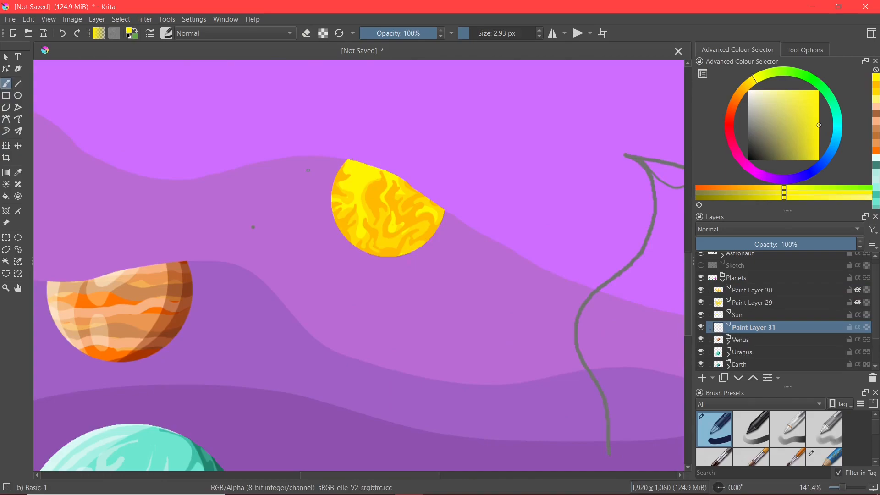
# Airbrush a soft orange glow and a smaller yellow glow behind the Sun with the Airbrush Soft preset, using 175.18 px for the yellow.
pyautogui.press('F6')
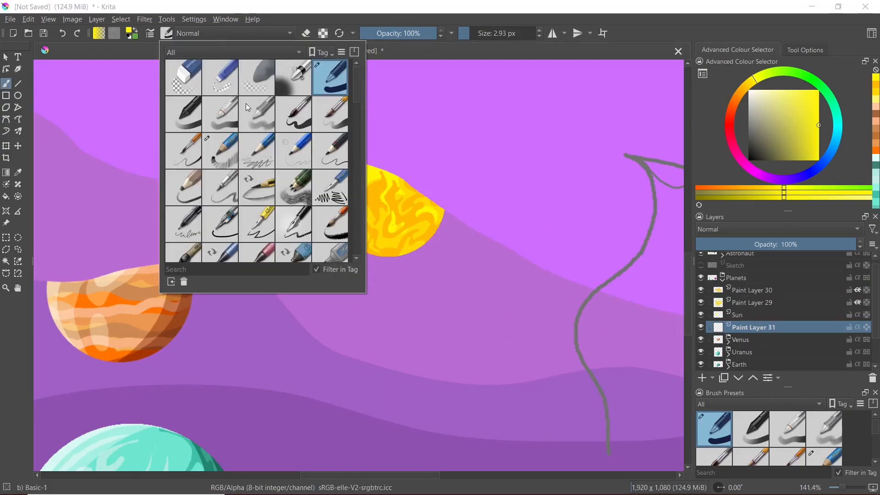
pyautogui.click(294, 82)
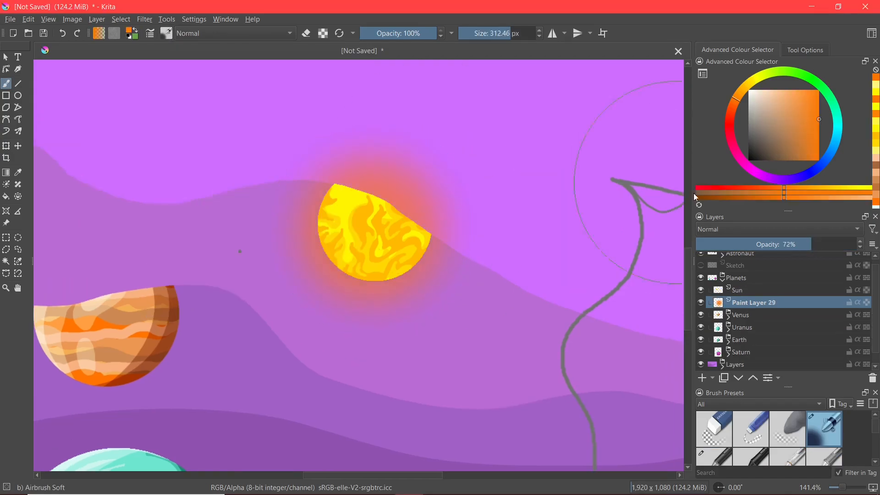
pyautogui.moveTo(750, 86); pyautogui.dragTo(756, 78)
pyautogui.moveTo(508, 33); pyautogui.dragTo(505, 32)
pyautogui.click(375, 221)
pyautogui.click(371, 224)
pyautogui.click(502, 32)
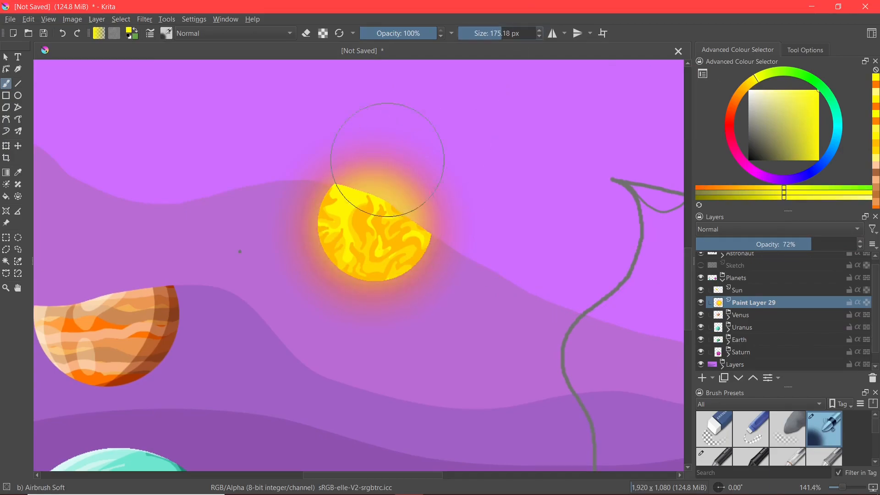
pyautogui.moveTo(375, 227); pyautogui.dragTo(400, 216)
# Airbrush a red-orange glow behind the Sun on a new layer beneath the yellow glow, with a 258.37 px brush.
pyautogui.scroll(-5, 400, 216)
pyautogui.scroll(3, 400, 216)
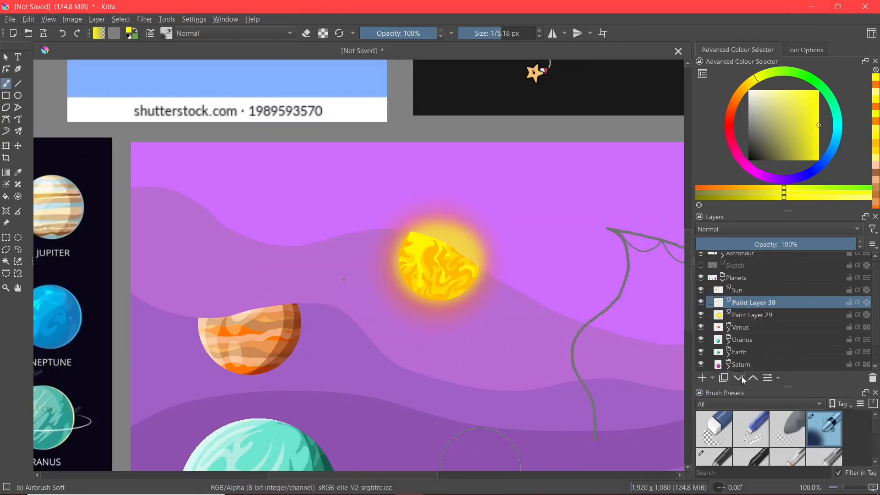
pyautogui.keyDown('ctrl'); pyautogui.click(545, 71); pyautogui.keyUp('ctrl')
pyautogui.click(507, 31)
pyautogui.click(439, 261)
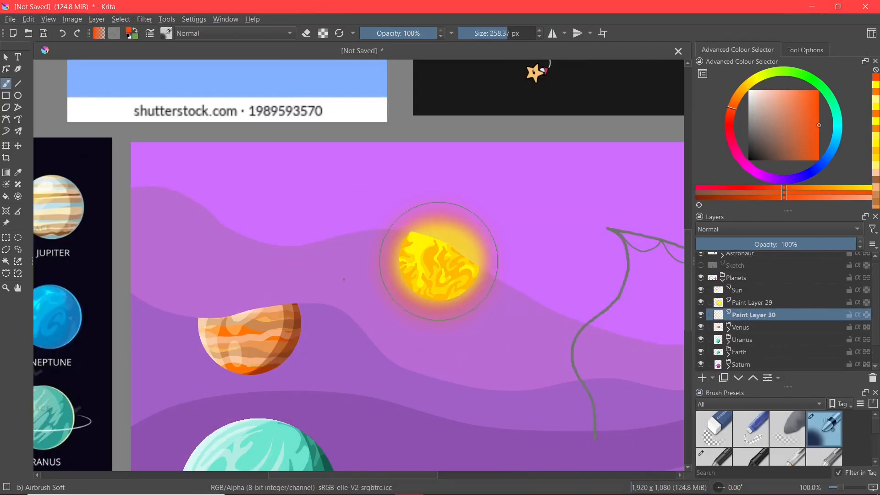
pyautogui.scroll(-1, 298, 303)
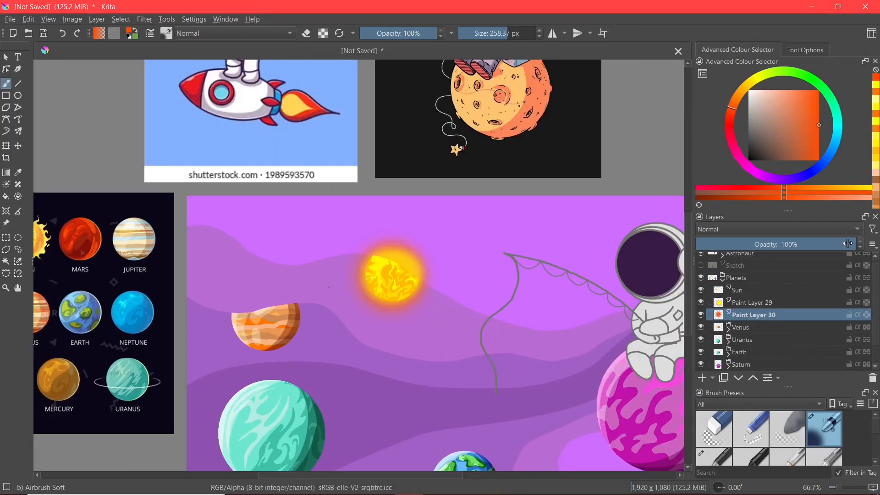
# Set the opacity of the Sun's yellow glow layer to 62%.
pyautogui.click(798, 303)
pyautogui.click(796, 245)
pyautogui.scroll(2, 477, 299)
pyautogui.scroll(-1, 477, 299)
pyautogui.moveTo(470, 334); pyautogui.dragTo(429, 305)
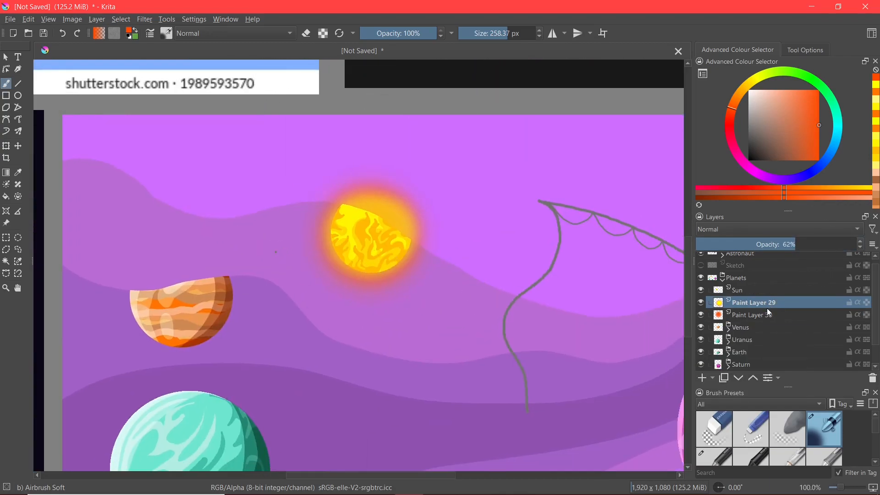
# Select the light purple sky area of Layer 4 above the uppermost wave with the Contiguous Selection tool.
pyautogui.scroll(-1, 767, 308)
pyautogui.scroll(-2, 733, 349)
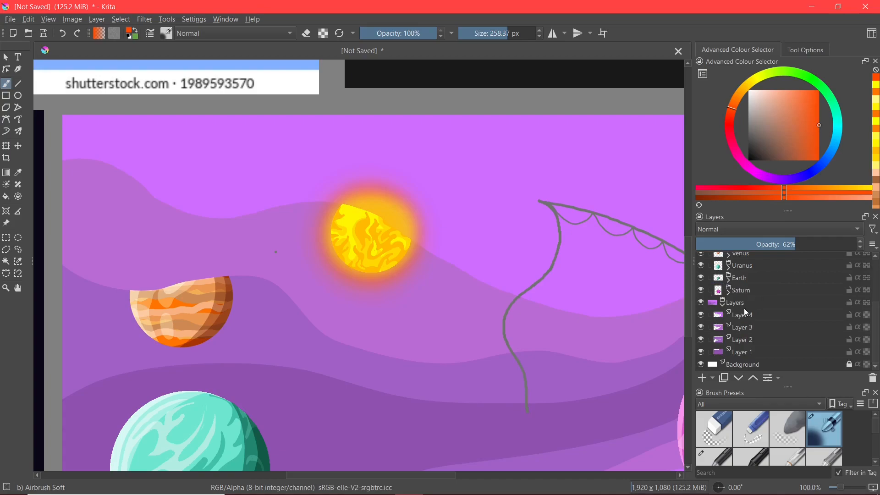
pyautogui.click(702, 315)
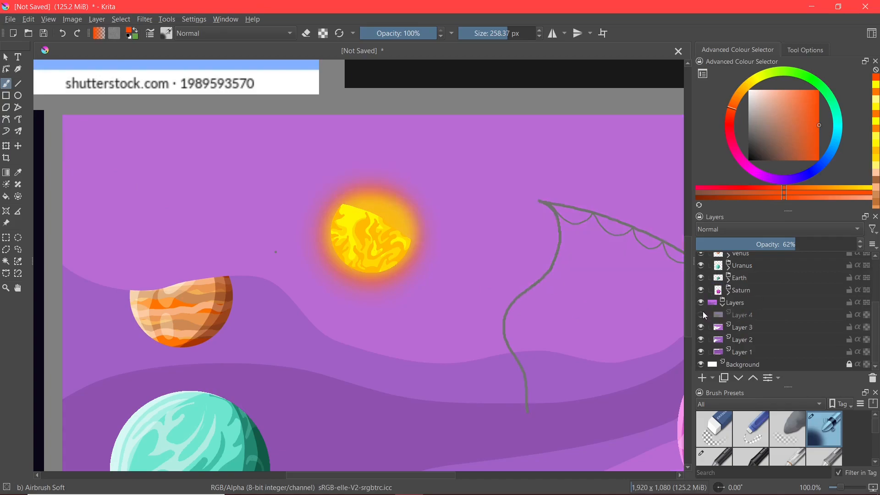
pyautogui.click(702, 315)
pyautogui.click(743, 316)
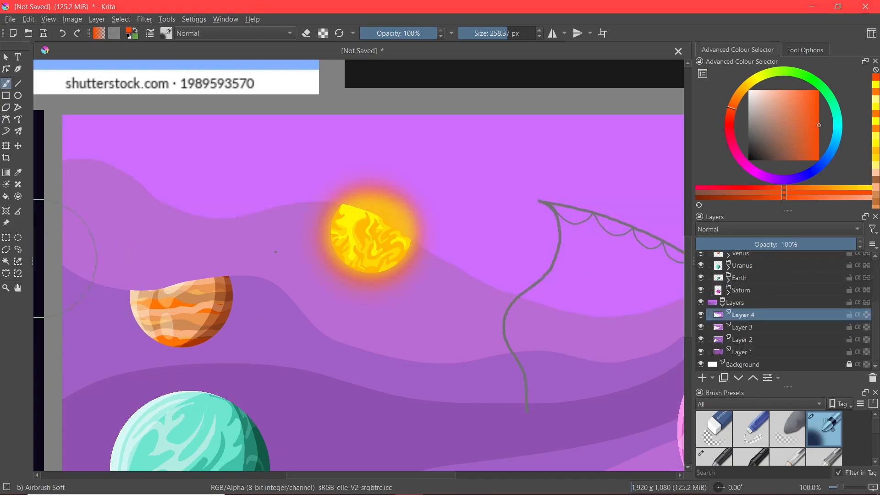
pyautogui.click(5, 264)
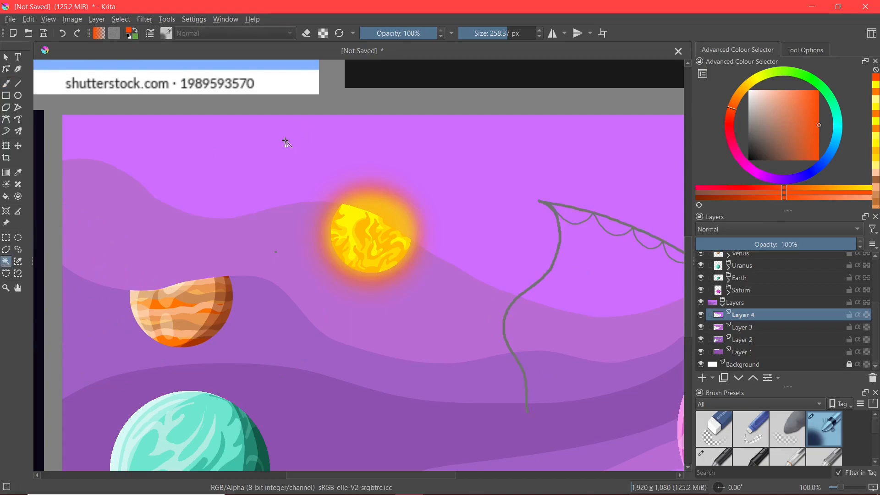
pyautogui.scroll(2, 743, 353)
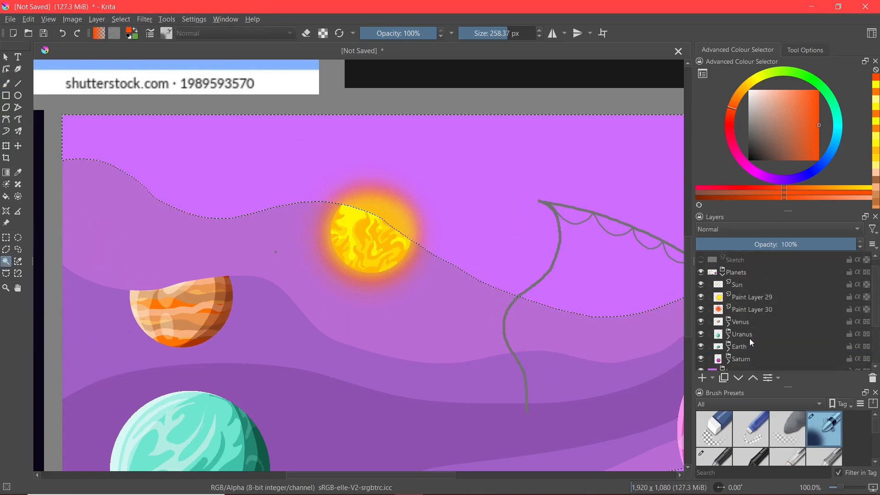
# Erase both Sun glow layers inside the selected sky area and group the Sun's layers as Sun.
pyautogui.click(744, 301)
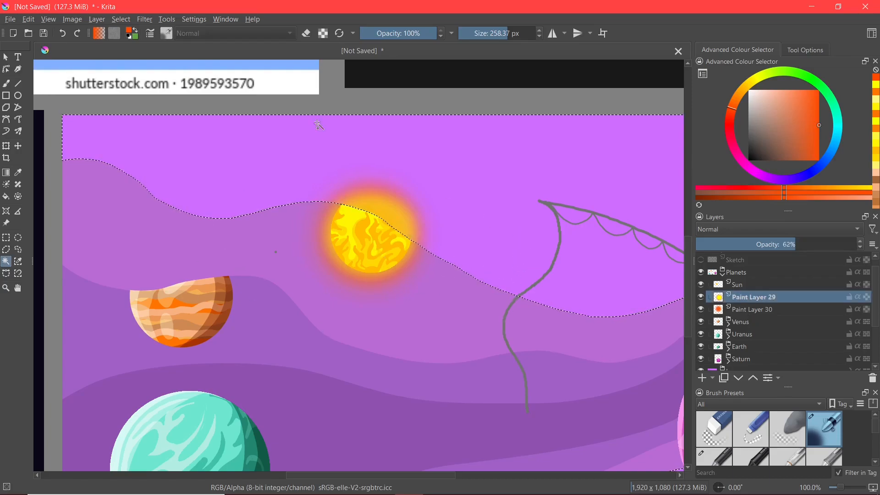
pyautogui.click(6, 84)
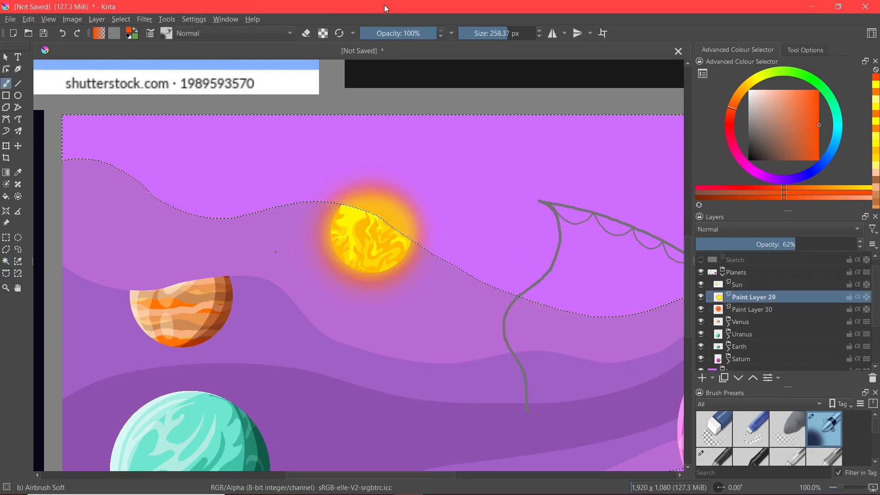
pyautogui.click(307, 36)
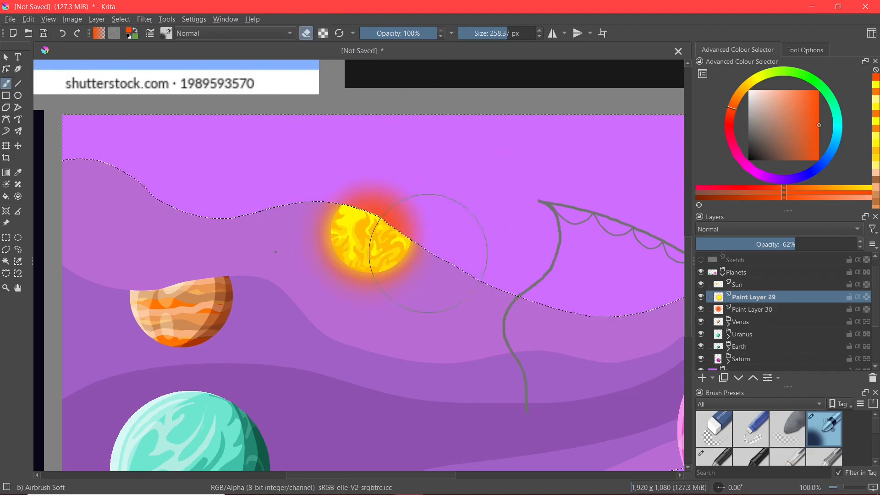
pyautogui.click(757, 316)
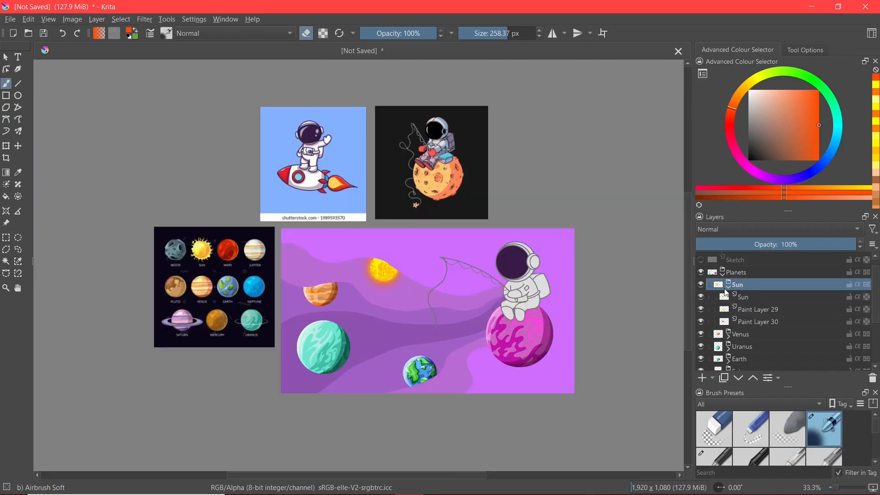
pyautogui.click(729, 289)
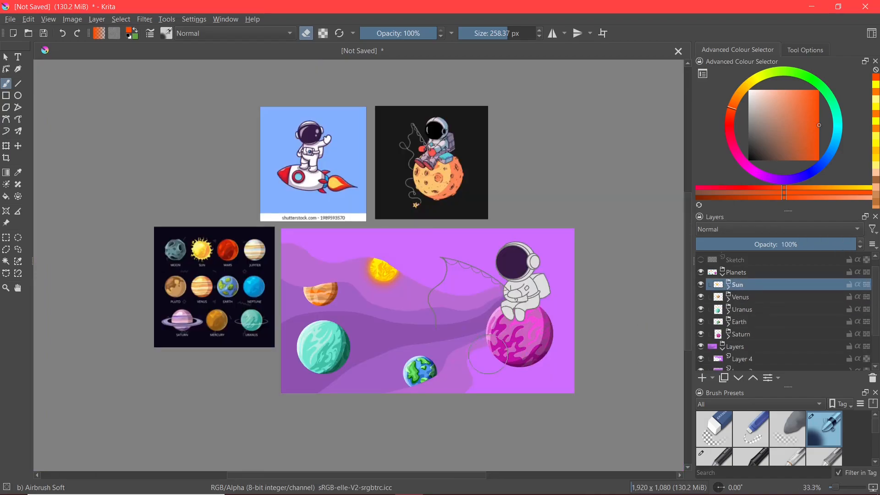
# Set the brush size to 35.10 px and add a new paint layer at the top of the Saturn group.
pyautogui.scroll(1, 490, 358)
pyautogui.moveTo(542, 364); pyautogui.dragTo(556, 354)
pyautogui.scroll(-1, 550, 329)
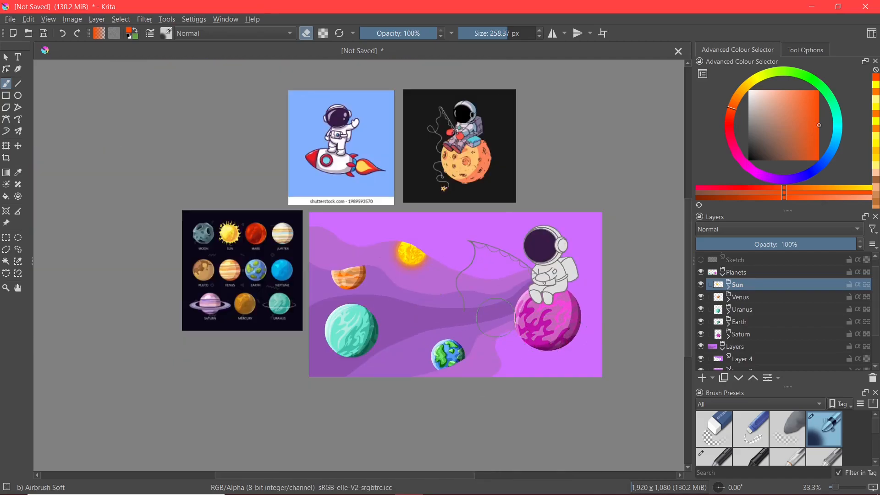
pyautogui.scroll(2, 138, 304)
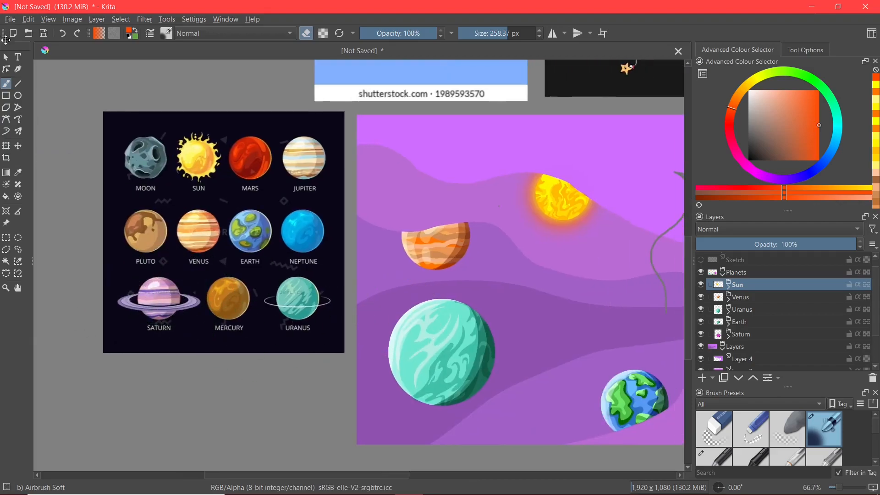
pyautogui.moveTo(494, 35); pyautogui.dragTo(484, 35)
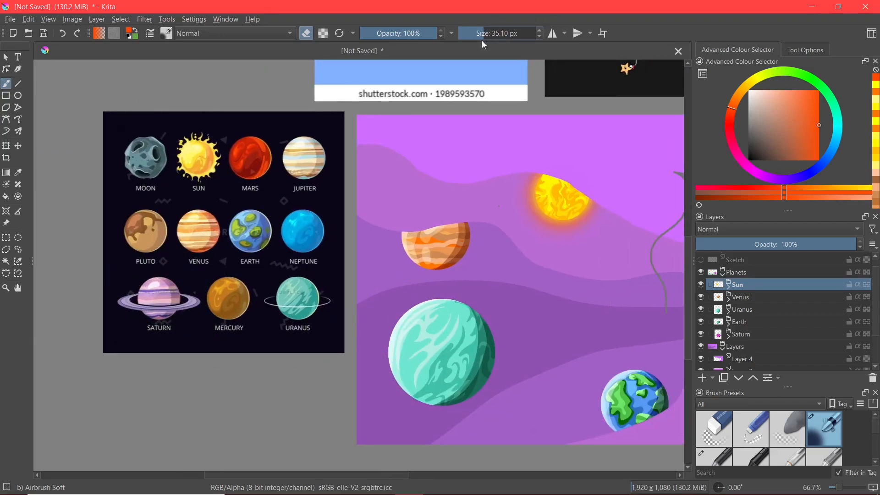
pyautogui.moveTo(509, 299); pyautogui.dragTo(134, 290)
pyautogui.scroll(1, 476, 317)
pyautogui.moveTo(517, 326); pyautogui.dragTo(485, 319)
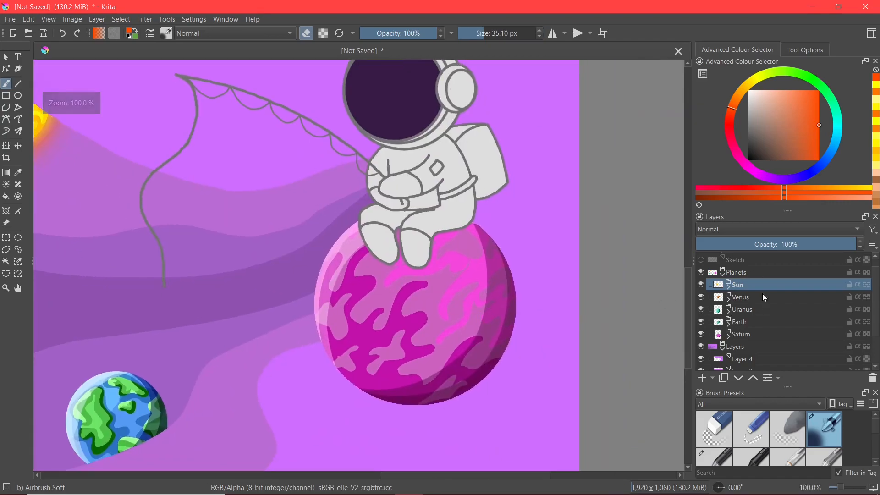
pyautogui.click(783, 329)
pyautogui.click(729, 337)
pyautogui.scroll(-1, 796, 314)
pyautogui.click(756, 314)
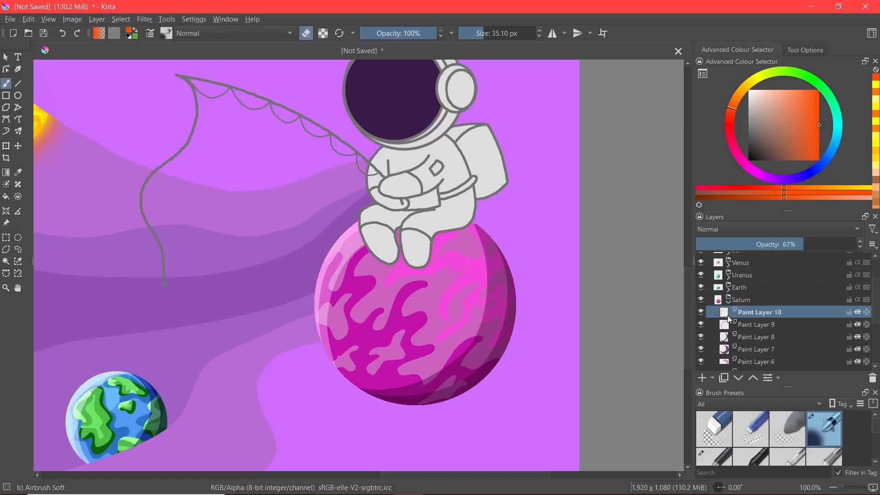
pyautogui.click(705, 378)
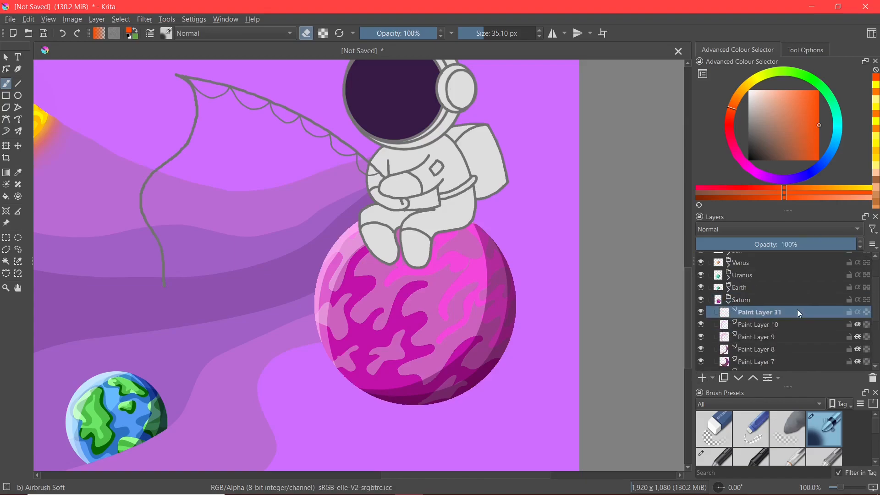
# Draw a wide, flat pink ellipse outline about 820 px across, tilted around Saturn, on the new layer.
pyautogui.click(20, 96)
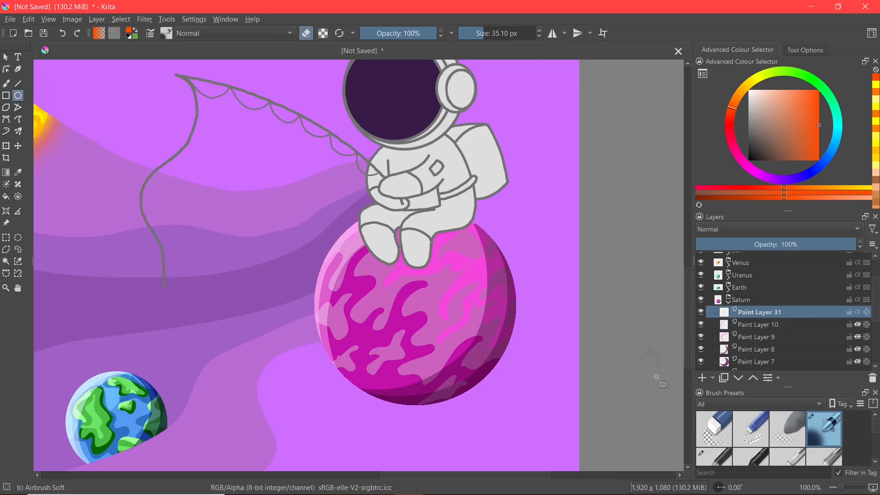
pyautogui.click(803, 53)
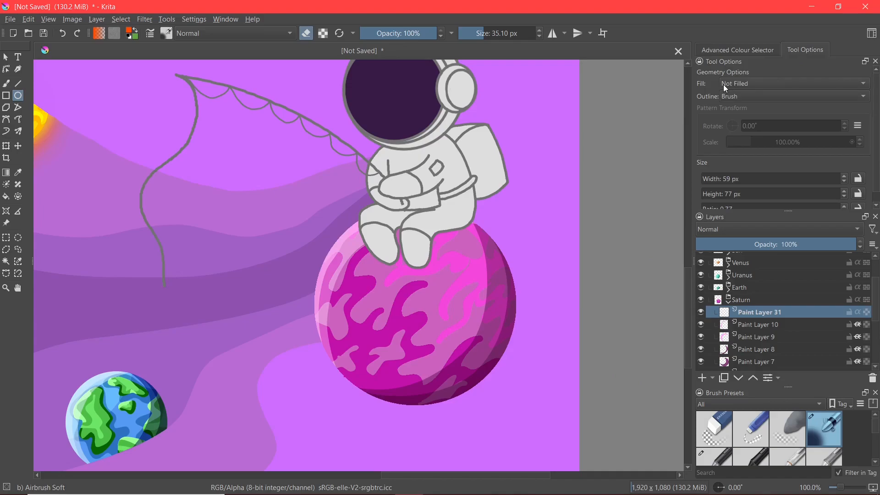
pyautogui.click(744, 52)
pyautogui.moveTo(340, 278); pyautogui.dragTo(595, 328)
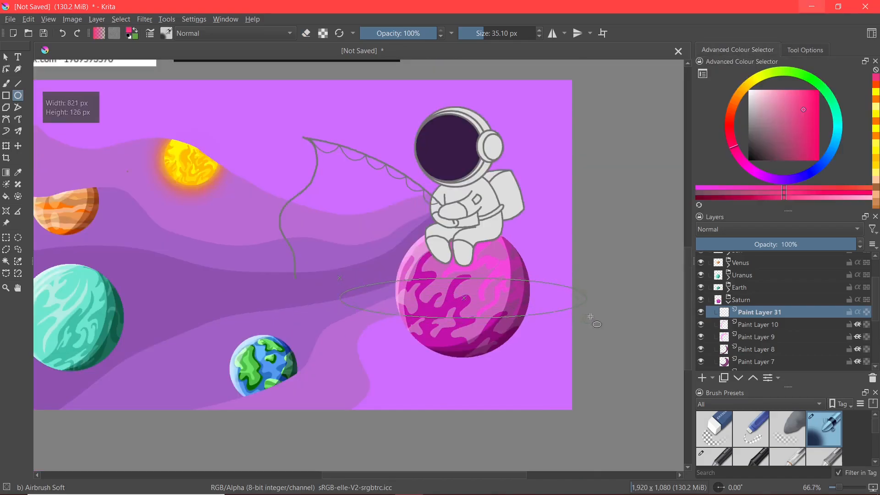
pyautogui.moveTo(594, 314); pyautogui.dragTo(596, 274)
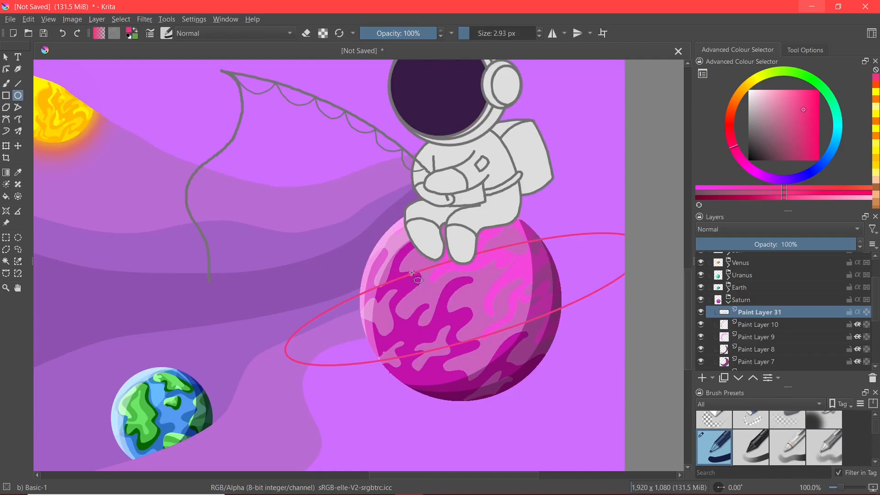
# Draw a second, slightly smaller tilted ellipse inside the first and fill the band between them with pink to form Saturn's ring.
pyautogui.moveTo(254, 282); pyautogui.dragTo(631, 281)
pyautogui.moveTo(649, 302); pyautogui.dragTo(603, 291)
pyautogui.moveTo(461, 368); pyautogui.dragTo(476, 360)
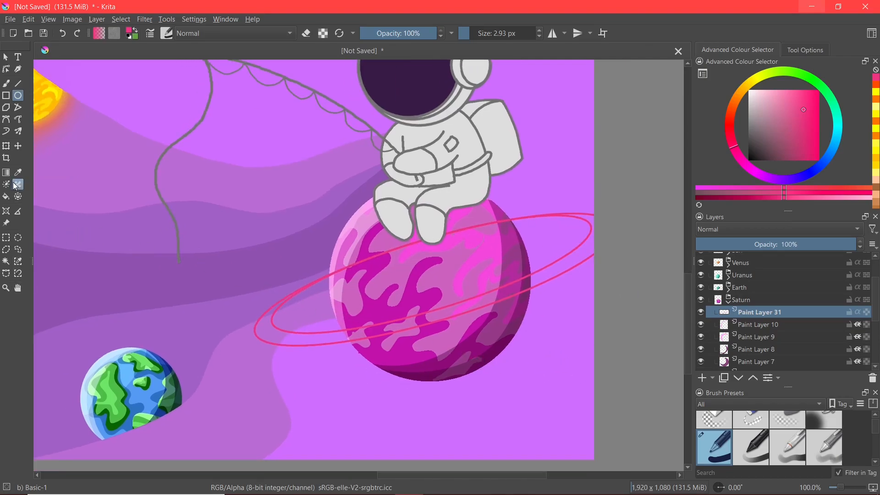
pyautogui.click(6, 197)
pyautogui.click(579, 268)
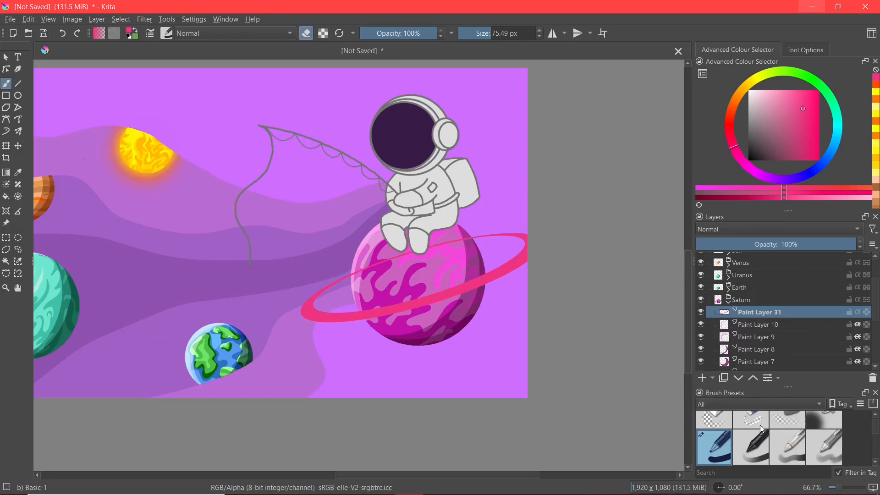
# Duplicate Paint Layer 31 and scale the copy down into a smaller ring inside the original.
pyautogui.click(723, 382)
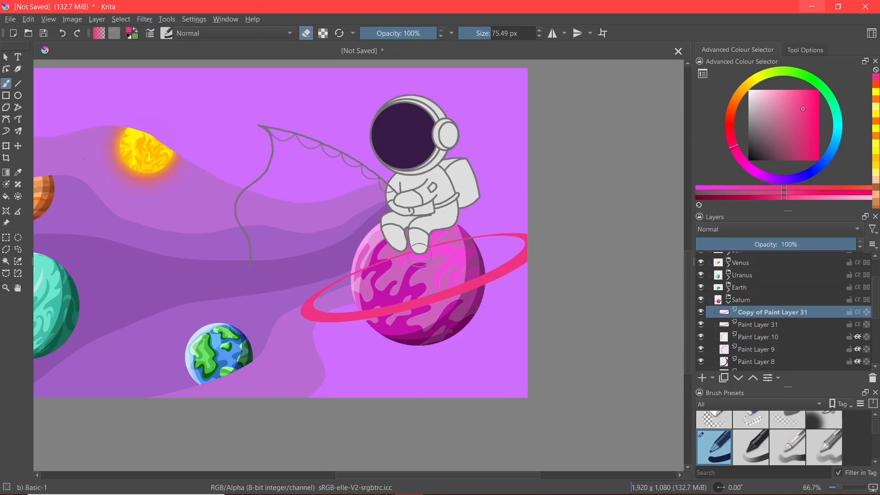
pyautogui.click(6, 146)
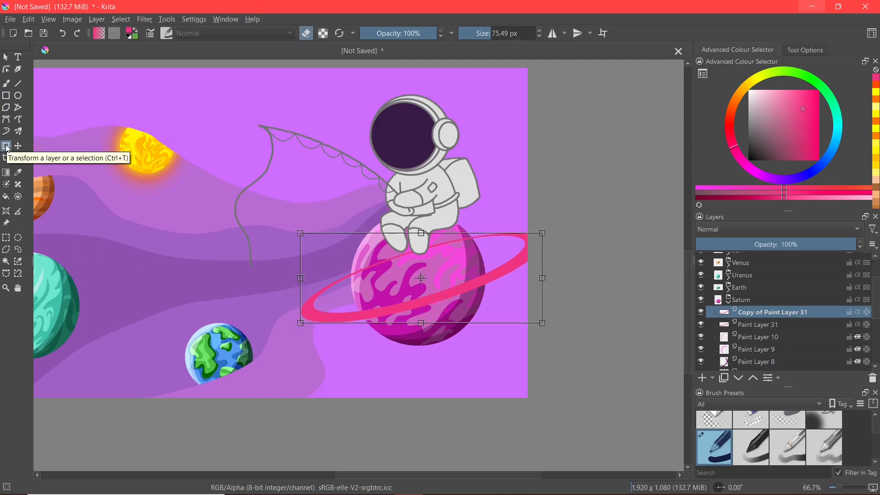
pyautogui.moveTo(545, 232); pyautogui.dragTo(489, 266)
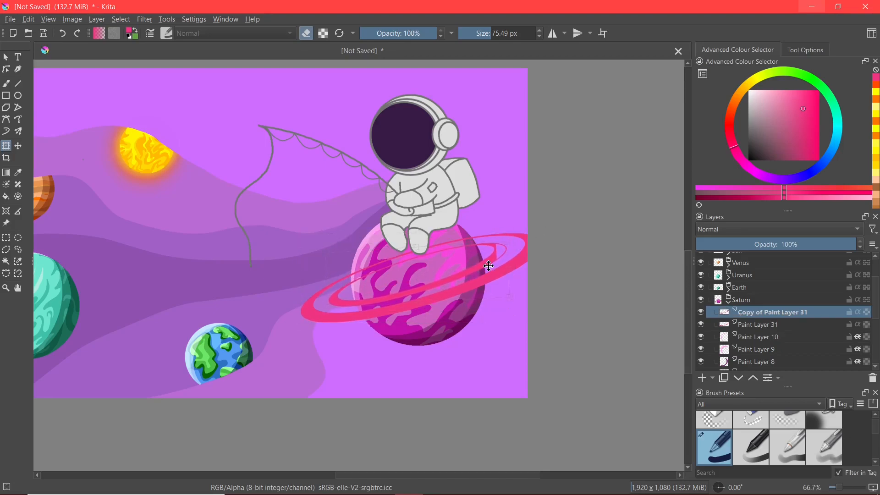
pyautogui.press('Return')
# Fill the hollow right end of the smaller inner ring with pink.
pyautogui.scroll(2, 488, 268)
pyautogui.press('f')
pyautogui.press('e')
pyautogui.click(516, 218)
pyautogui.scroll(-2, 508, 231)
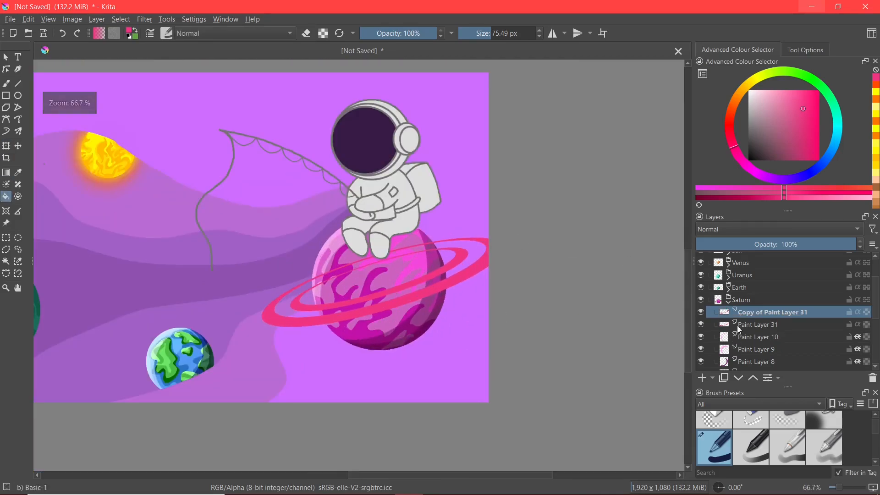
# Select Saturn's round shape from the base Saturn layer with the Contiguous Selection tool.
pyautogui.scroll(-3, 759, 321)
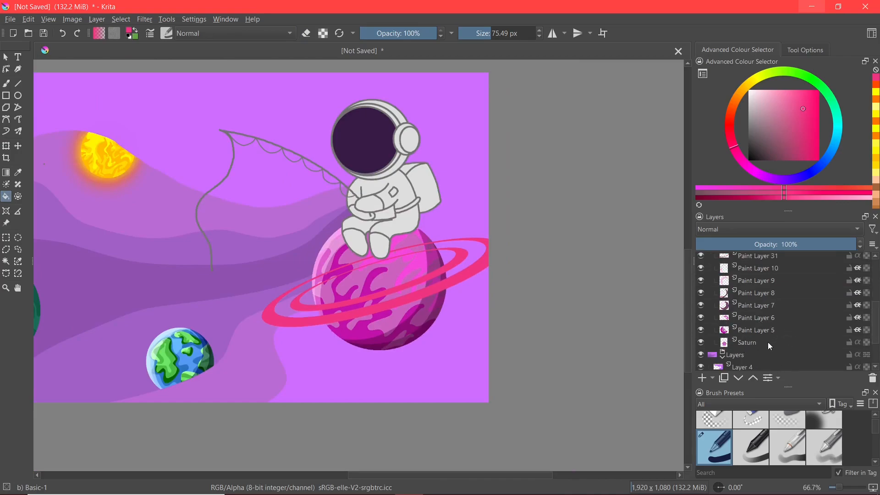
pyautogui.click(732, 346)
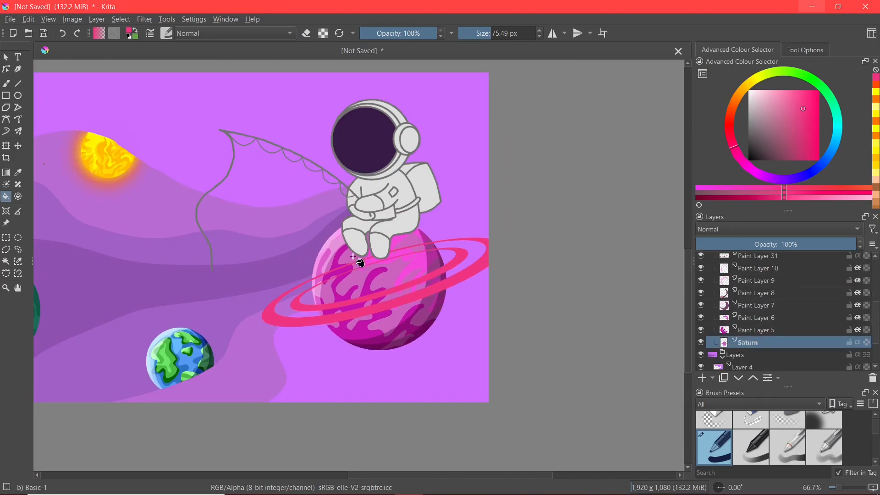
pyautogui.click(6, 265)
pyautogui.click(411, 285)
pyautogui.scroll(2, 753, 351)
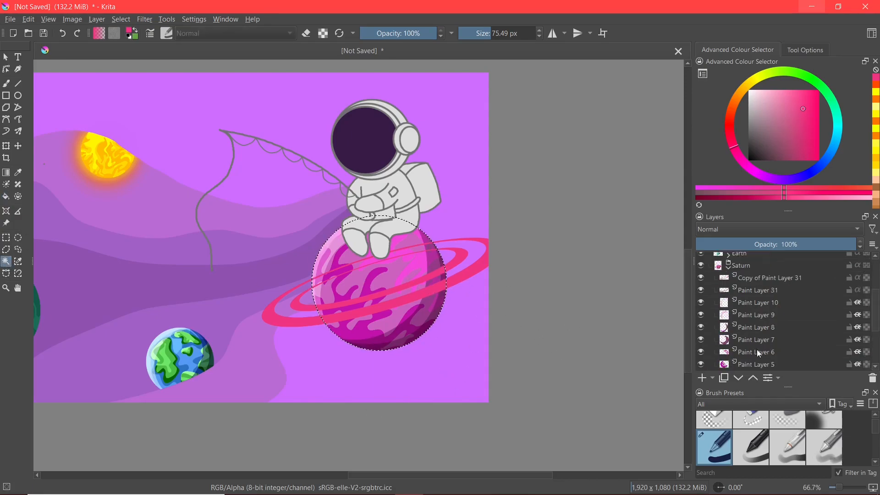
# Erase the rear arcs of both rings inside the selected planet shape, on Paint Layer 31 and its copy.
pyautogui.click(745, 323)
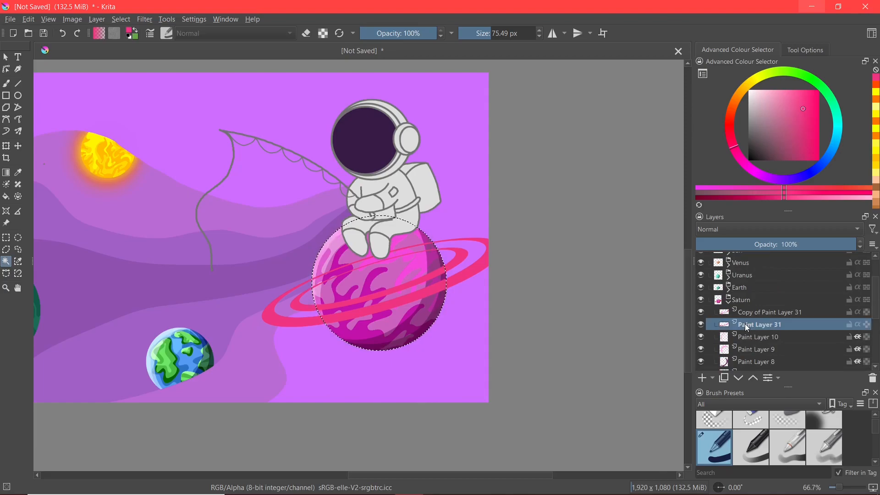
pyautogui.press('1')
pyautogui.press('b')
pyautogui.click(307, 33)
pyautogui.moveTo(348, 269)
pyautogui.mouseDown()
pyautogui.moveTo(388, 262)
pyautogui.moveTo(387, 272)
pyautogui.moveTo(396, 258)
pyautogui.moveTo(318, 276)
pyautogui.moveTo(409, 255)
pyautogui.mouseUp()
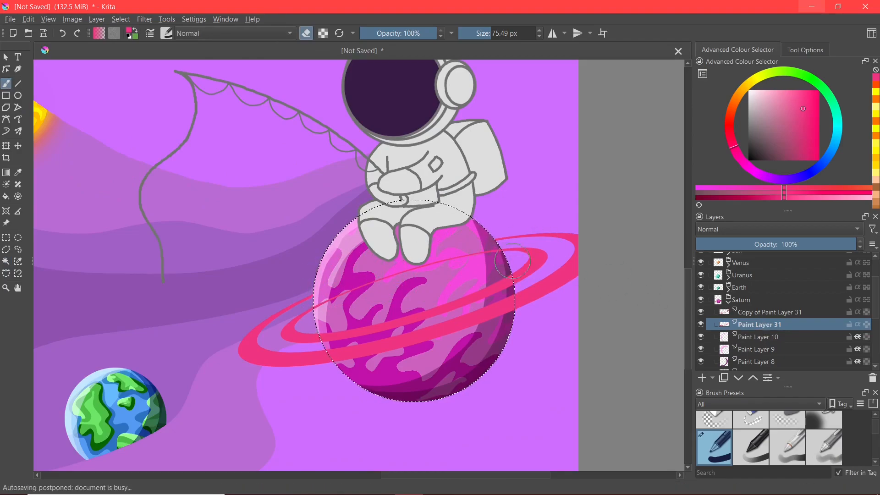
pyautogui.click(778, 313)
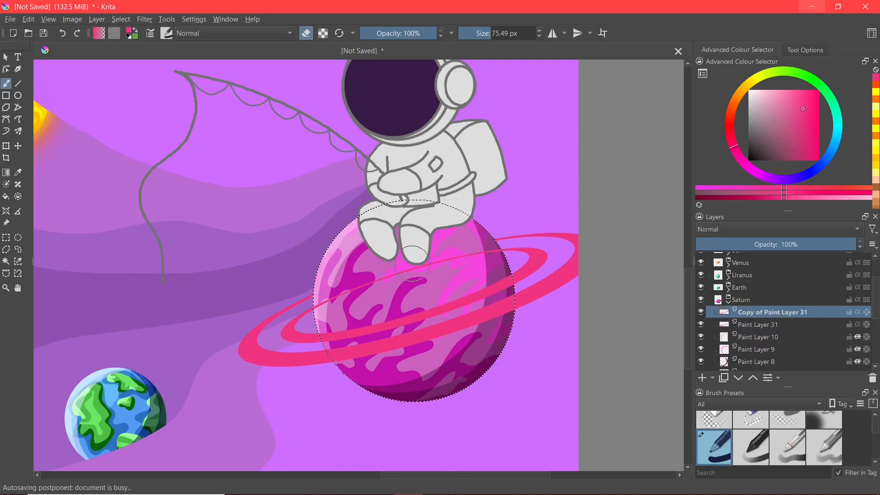
pyautogui.moveTo(376, 265)
pyautogui.mouseDown()
pyautogui.moveTo(357, 282)
pyautogui.moveTo(387, 276)
pyautogui.moveTo(386, 293)
pyautogui.moveTo(360, 273)
pyautogui.mouseUp()
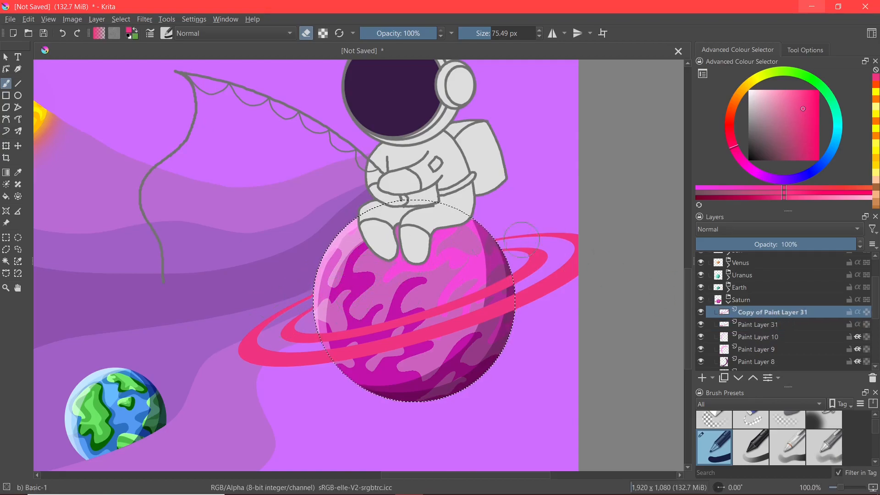
pyautogui.scroll(-1, 391, 271)
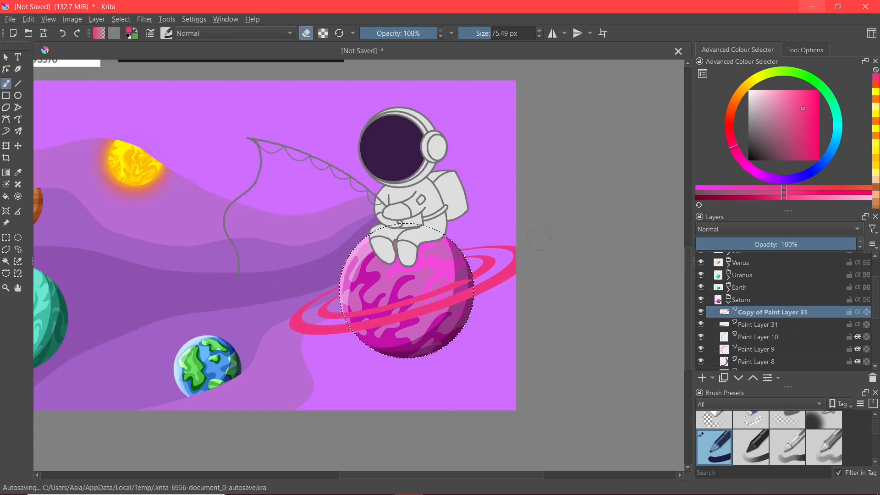
pyautogui.scroll(-1, 520, 225)
pyautogui.scroll(2, 561, 261)
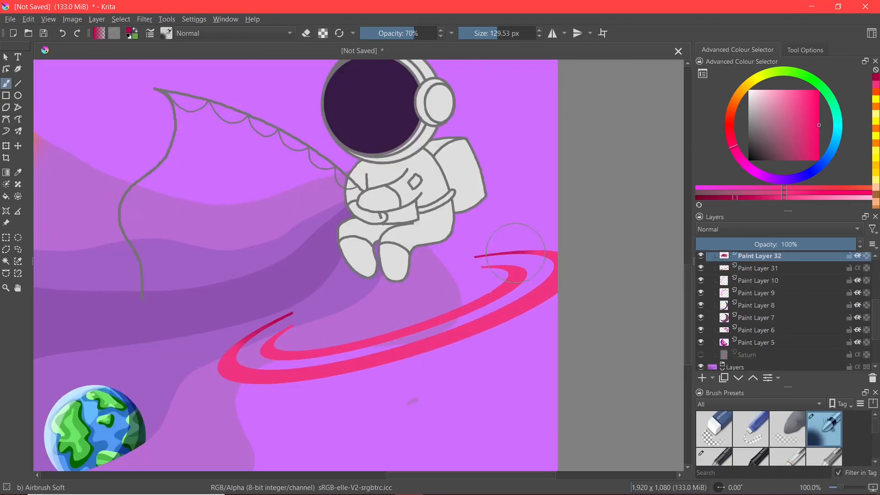
# Add an alpha-inheriting paint layer above the inner ring and airbrush dark pink shading on the ring's ends.
pyautogui.scroll(1, 758, 270)
pyautogui.click(758, 277)
pyautogui.click(702, 379)
pyautogui.click(858, 277)
pyautogui.moveTo(236, 330); pyautogui.dragTo(266, 351)
pyautogui.moveTo(481, 263); pyautogui.dragTo(463, 280)
# Try airbrushing light pink highlights along the front of the inner ring at 43.32 px, with Paint Layer 31 hidden.
pyautogui.scroll(-1, 479, 270)
pyautogui.scroll(1, 660, 304)
pyautogui.click(780, 90)
pyautogui.click(404, 270)
pyautogui.hotkey('ctrl', 'z')
pyautogui.scroll(1, 425, 321)
pyautogui.moveTo(425, 321); pyautogui.dragTo(480, 318)
pyautogui.click(701, 315)
pyautogui.scroll(1, 480, 291)
pyautogui.moveTo(486, 34); pyautogui.dragTo(481, 34)
pyautogui.moveTo(474, 200); pyautogui.dragTo(474, 237)
pyautogui.scroll(-1, 474, 238)
pyautogui.moveTo(408, 293); pyautogui.dragTo(499, 260)
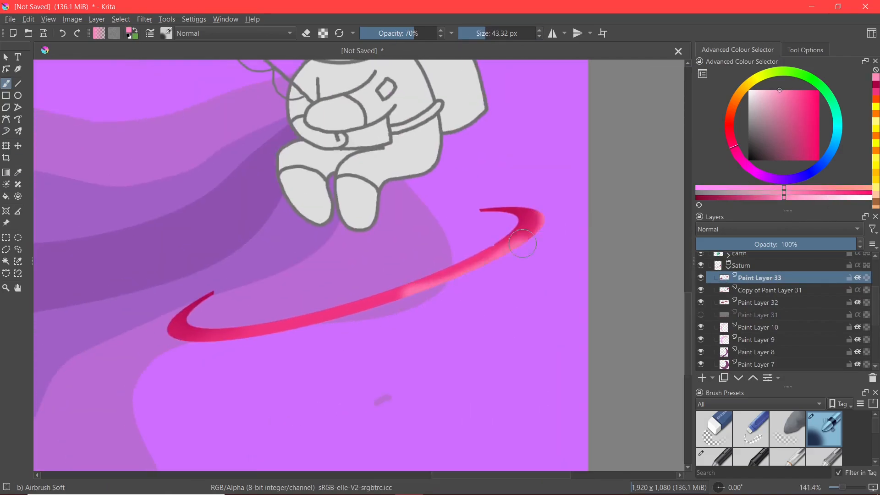
pyautogui.hotkey('ctrl', 'z')
# Pick an orange and airbrush it along the outer edge of the inner ring.
pyautogui.scroll(1, 376, 373)
pyautogui.moveTo(616, 142); pyautogui.dragTo(520, 229)
pyautogui.moveTo(69, 302); pyautogui.dragTo(98, 334)
pyautogui.click(733, 105)
pyautogui.click(802, 90)
pyautogui.moveTo(568, 171); pyautogui.dragTo(247, 287)
pyautogui.moveTo(99, 335); pyautogui.dragTo(482, 248)
pyautogui.hotkey('ctrl', 'z')
pyautogui.moveTo(69, 312)
pyautogui.mouseDown()
pyautogui.moveTo(177, 342)
pyautogui.moveTo(312, 310)
pyautogui.mouseUp()
# Pick a yellow-orange and airbrush a brighter rim on the inner ring's left and right outer edges.
pyautogui.click(743, 87)
pyautogui.moveTo(625, 167); pyautogui.dragTo(575, 126)
pyautogui.moveTo(376, 250); pyautogui.dragTo(195, 298)
pyautogui.hotkey('ctrl', 'z')
pyautogui.moveTo(481, 208); pyautogui.dragTo(294, 269)
pyautogui.moveTo(614, 181); pyautogui.dragTo(515, 236)
pyautogui.hotkey('ctrl', 'z')
pyautogui.moveTo(68, 321); pyautogui.dragTo(199, 335)
pyautogui.scroll(-1, 415, 293)
# Merge Paint Layer 33 into the inner ring layer, show Paint Layer 31 again and select Paint Layer 32.
pyautogui.rightClick(747, 284)
pyautogui.click(752, 103)
pyautogui.click(701, 302)
pyautogui.moveTo(564, 228); pyautogui.dragTo(552, 231)
pyautogui.click(760, 290)
# Airbrush orange along the lower outer edge of Saturn's outer ring on Paint Layer 32.
pyautogui.moveTo(578, 160); pyautogui.dragTo(598, 157)
pyautogui.moveTo(485, 33); pyautogui.dragTo(493, 33)
pyautogui.moveTo(600, 132); pyautogui.dragTo(547, 144)
pyautogui.moveTo(68, 316); pyautogui.dragTo(142, 389)
pyautogui.moveTo(578, 243)
pyautogui.mouseDown()
pyautogui.moveTo(505, 288)
pyautogui.moveTo(220, 380)
pyautogui.mouseUp()
pyautogui.click(734, 105)
# Pick a yellow, set the brush size to 27.99 px and airbrush a yellow rim on the outer ring's left tip.
pyautogui.click(748, 83)
pyautogui.click(475, 33)
pyautogui.moveTo(112, 294); pyautogui.dragTo(127, 291)
pyautogui.moveTo(99, 305)
pyautogui.mouseDown()
pyautogui.moveTo(142, 367)
pyautogui.moveTo(174, 369)
pyautogui.mouseUp()
pyautogui.hotkey('ctrl', 'z')
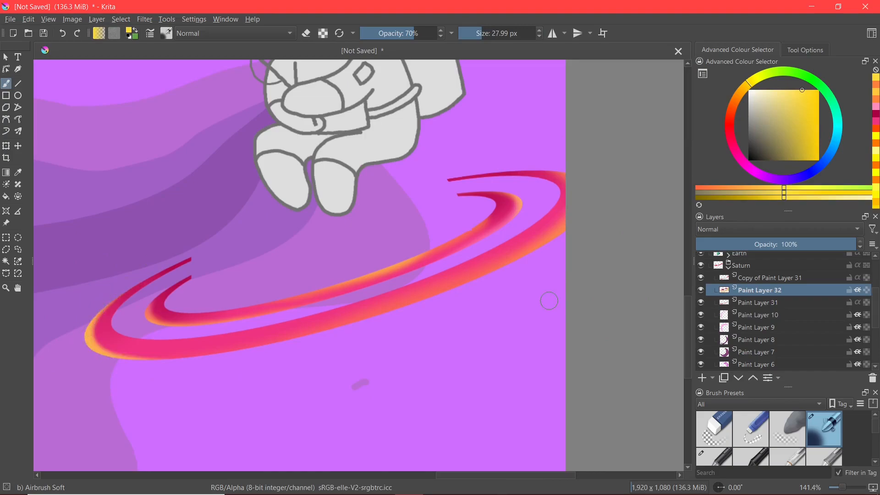
pyautogui.moveTo(125, 338); pyautogui.dragTo(504, 247)
pyautogui.hotkey('ctrl', 'z')
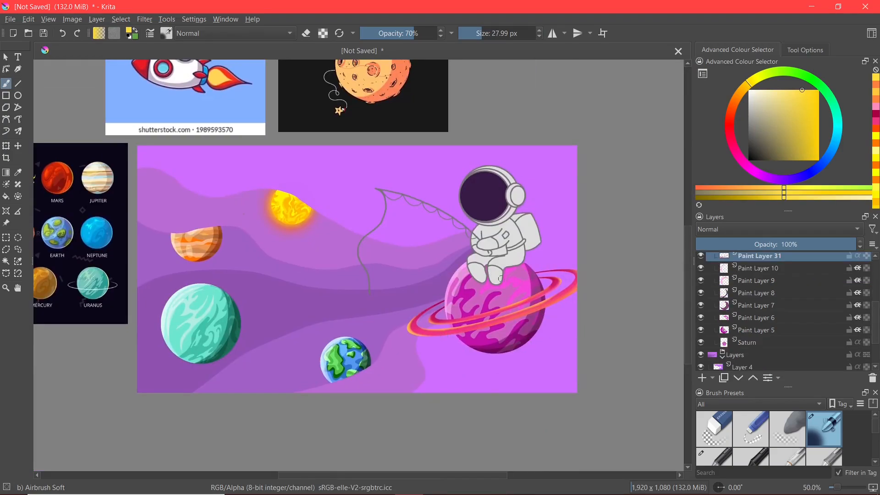
# Expand the Uranus group and add a new paint layer above Paint Layer 23.
pyautogui.scroll(3, 493, 276)
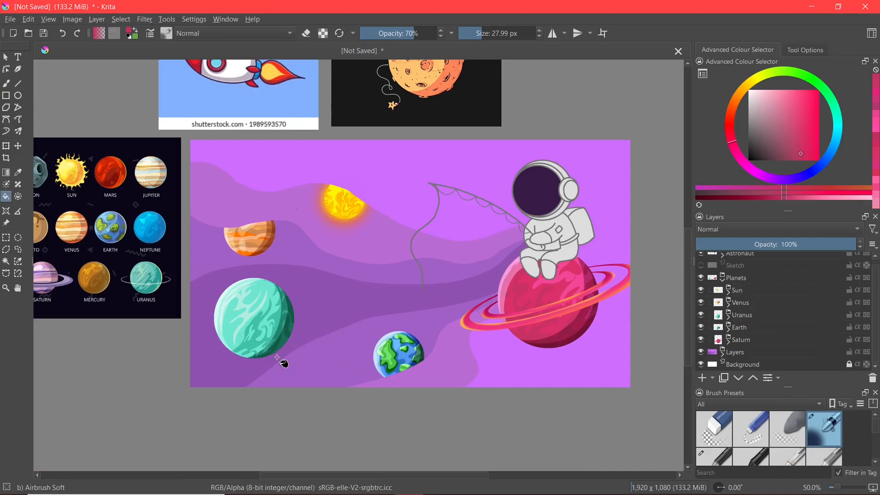
pyautogui.moveTo(311, 340); pyautogui.dragTo(395, 345)
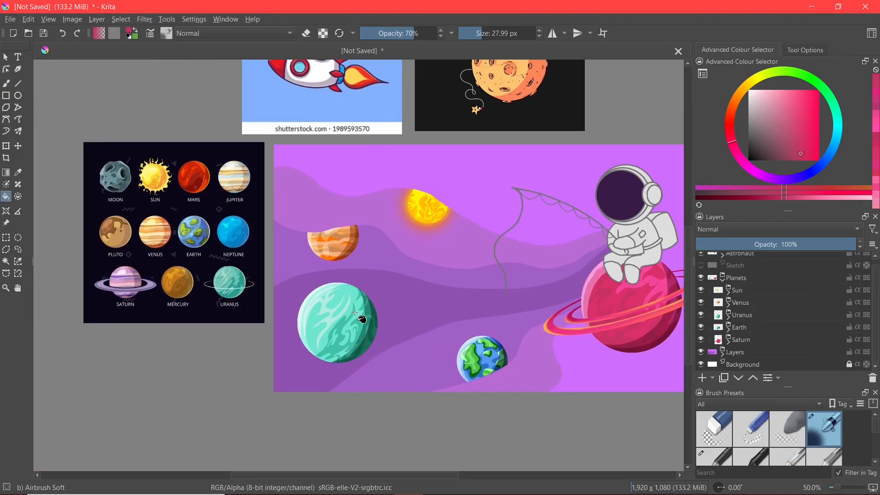
pyautogui.scroll(2, 363, 318)
pyautogui.scroll(-1, 393, 304)
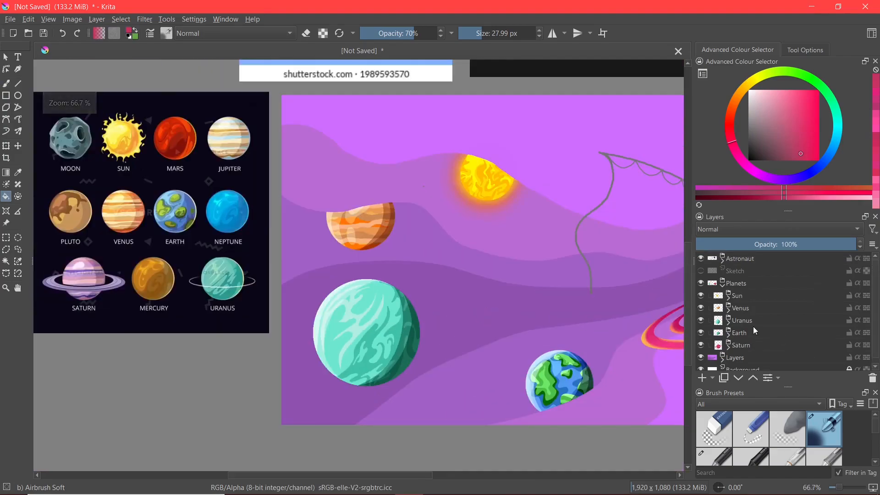
pyautogui.click(729, 322)
pyautogui.scroll(-1, 769, 318)
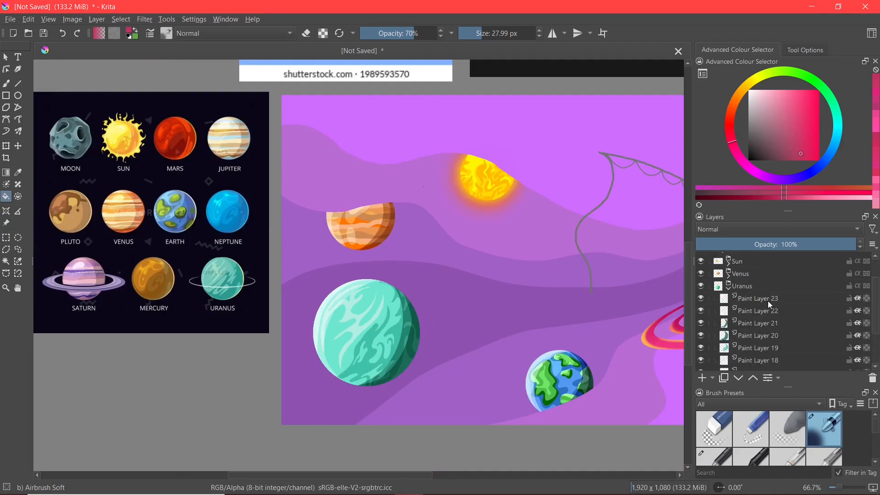
pyautogui.click(775, 302)
pyautogui.click(704, 380)
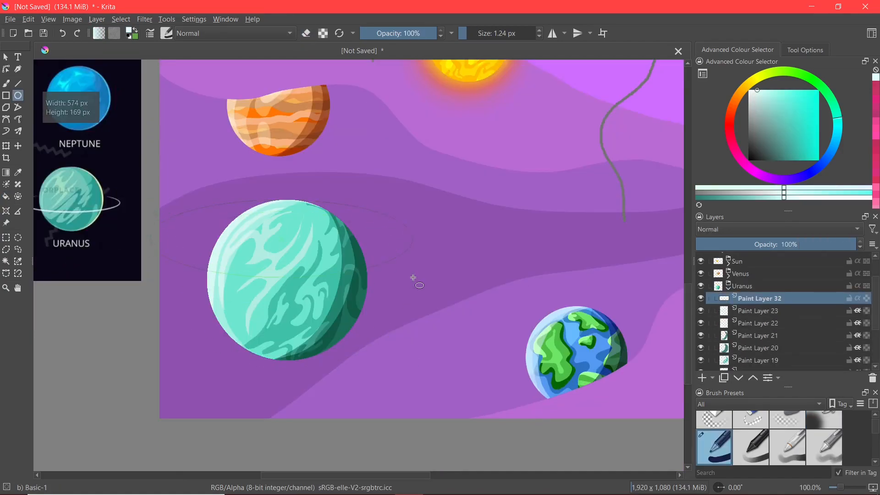
# Draw two tilted pale cyan ellipses around Uranus with a 1.24 px brush and fill the band between them as its ring.
pyautogui.moveTo(413, 277)
pyautogui.mouseDown()
pyautogui.moveTo(413, 356)
pyautogui.moveTo(416, 343)
pyautogui.moveTo(426, 347)
pyautogui.mouseUp()
pyautogui.scroll(1, 425, 347)
pyautogui.moveTo(426, 347); pyautogui.dragTo(610, 366)
pyautogui.moveTo(232, 171); pyautogui.dragTo(609, 362)
pyautogui.press('f')
pyautogui.click(296, 274)
# Select Uranus's round shape with the Contiguous Selection tool.
pyautogui.scroll(1, 559, 314)
pyautogui.scroll(-1, 749, 272)
pyautogui.click(776, 349)
pyautogui.click(6, 261)
pyautogui.click(374, 275)
pyautogui.scroll(1, 751, 283)
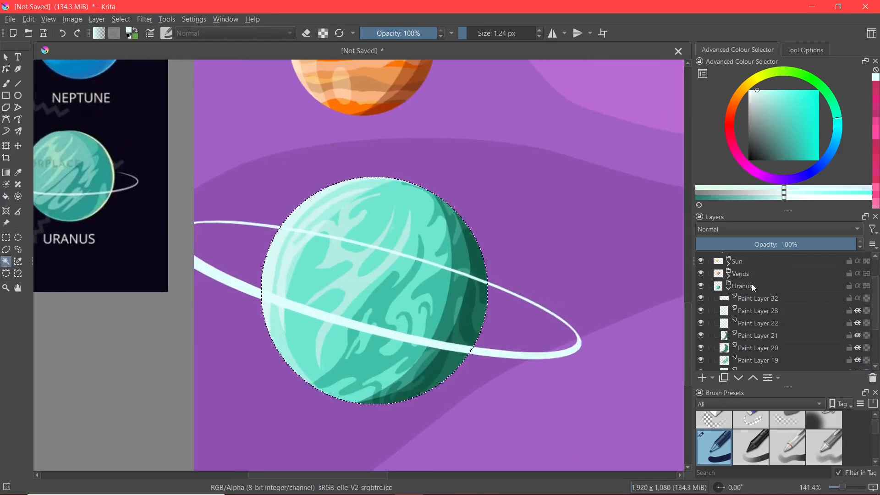
# Erase the rear arc of Uranus's ring inside the selection on Paint Layer 32, and clear the selection.
pyautogui.click(757, 298)
pyautogui.press('b')
pyautogui.press('e')
pyautogui.moveTo(294, 229); pyautogui.dragTo(481, 280)
pyautogui.hotkey('ctrl', 'shift', 'a')
pyautogui.scroll(-1, 478, 250)
pyautogui.scroll(2, 438, 254)
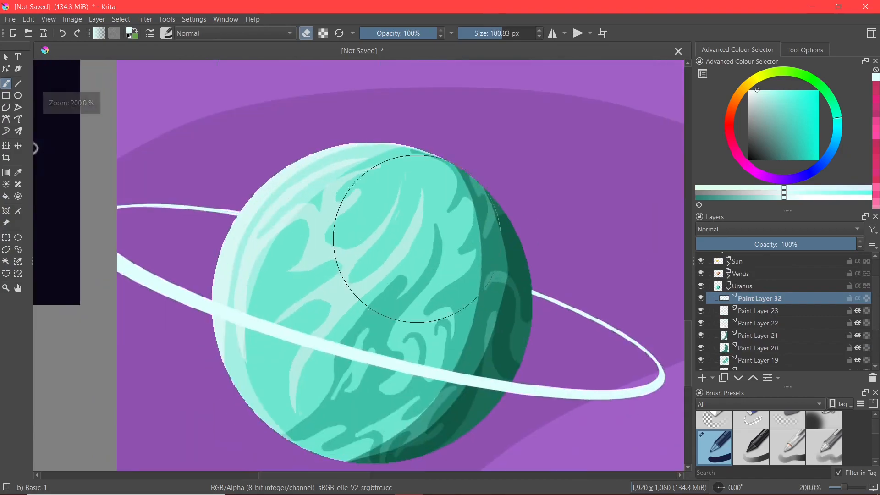
# Fade the rear ends of Uranus's ring where they meet the planet using a soft eraser.
pyautogui.rightClick(263, 147)
pyautogui.click(236, 62)
pyautogui.press('e')
pyautogui.click(399, 33)
pyautogui.click(495, 33)
pyautogui.moveTo(248, 218); pyautogui.dragTo(211, 211)
pyautogui.moveTo(528, 288); pyautogui.dragTo(573, 316)
pyautogui.moveTo(232, 214); pyautogui.dragTo(192, 210)
pyautogui.scroll(-4, 244, 325)
pyautogui.scroll(1, 552, 337)
# Paint large rounded light highlights on Uranus's upper and lower left areas on Paint Layer 22 with a 45.56 px brush.
pyautogui.moveTo(521, 362)
pyautogui.mouseDown()
pyautogui.moveTo(487, 365)
pyautogui.moveTo(492, 391)
pyautogui.mouseUp()
pyautogui.moveTo(238, 287); pyautogui.dragTo(315, 281)
pyautogui.moveTo(485, 332); pyautogui.dragTo(359, 313)
pyautogui.scroll(-1, 425, 299)
pyautogui.moveTo(294, 373)
pyautogui.mouseDown()
pyautogui.moveTo(385, 354)
pyautogui.moveTo(287, 379)
pyautogui.moveTo(341, 375)
pyautogui.mouseUp()
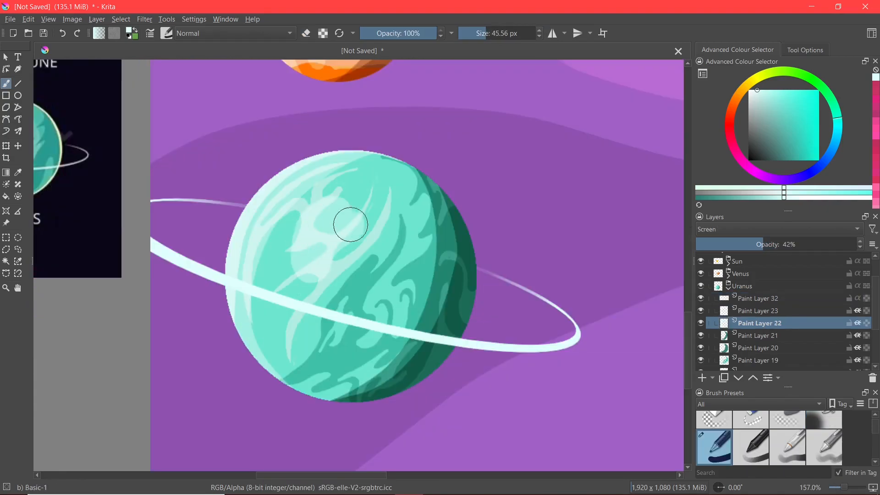
pyautogui.moveTo(351, 225); pyautogui.dragTo(308, 246)
pyautogui.moveTo(308, 326); pyautogui.dragTo(299, 325)
pyautogui.moveTo(299, 324); pyautogui.dragTo(312, 359)
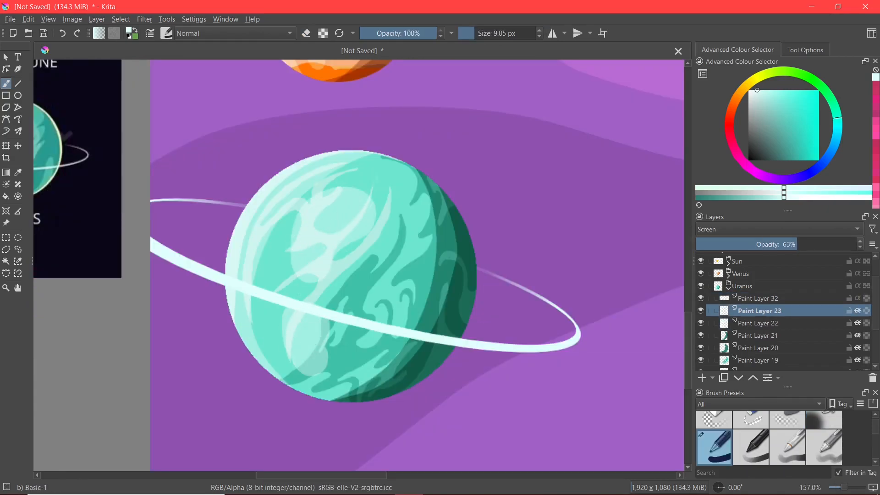
# Paint smaller, brighter spots inside Uranus's two highlights on Paint Layer 23 with a 9.05 px brush.
pyautogui.moveTo(321, 231); pyautogui.dragTo(355, 206)
pyautogui.moveTo(288, 327)
pyautogui.mouseDown()
pyautogui.moveTo(308, 367)
pyautogui.moveTo(304, 348)
pyautogui.mouseUp()
pyautogui.scroll(-1, 302, 344)
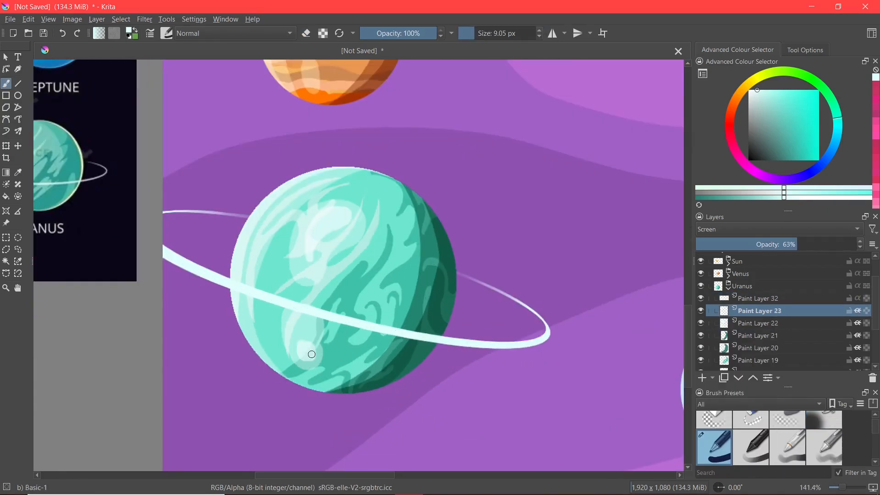
pyautogui.scroll(-2, 349, 335)
pyautogui.moveTo(420, 382); pyautogui.dragTo(394, 286)
pyautogui.scroll(-1, 393, 286)
pyautogui.scroll(1, 394, 286)
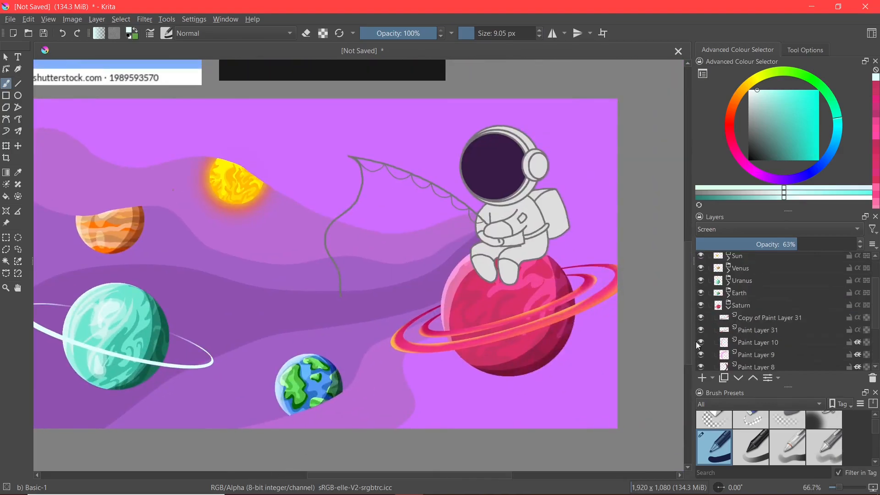
# Paint a large rounded light highlight on Saturn's left side and set its layer to Screen blending at 45% opacity.
pyautogui.scroll(1, 414, 300)
pyautogui.scroll(1, 413, 300)
pyautogui.moveTo(413, 300); pyautogui.dragTo(248, 292)
pyautogui.click(482, 33)
pyautogui.moveTo(388, 289)
pyautogui.mouseDown()
pyautogui.moveTo(413, 293)
pyautogui.moveTo(403, 364)
pyautogui.moveTo(419, 382)
pyautogui.moveTo(398, 289)
pyautogui.moveTo(385, 344)
pyautogui.moveTo(398, 286)
pyautogui.moveTo(384, 340)
pyautogui.mouseUp()
pyautogui.click(758, 342)
pyautogui.click(475, 33)
pyautogui.moveTo(787, 248); pyautogui.dragTo(768, 248)
pyautogui.click(767, 230)
pyautogui.click(766, 255)
# Set Saturn's Paint Layer 10 to Screen blending and lower its opacity.
pyautogui.scroll(-4, 492, 359)
pyautogui.moveTo(386, 299); pyautogui.dragTo(401, 243)
pyautogui.scroll(1, 402, 243)
pyautogui.moveTo(766, 245); pyautogui.dragTo(725, 245)
pyautogui.scroll(-1, 570, 320)
pyautogui.scroll(1, 610, 353)
pyautogui.click(754, 229)
pyautogui.click(754, 255)
# Lower the opacity of Saturn's Paint Layer 9 to 35% and collapse the Saturn group.
pyautogui.click(757, 355)
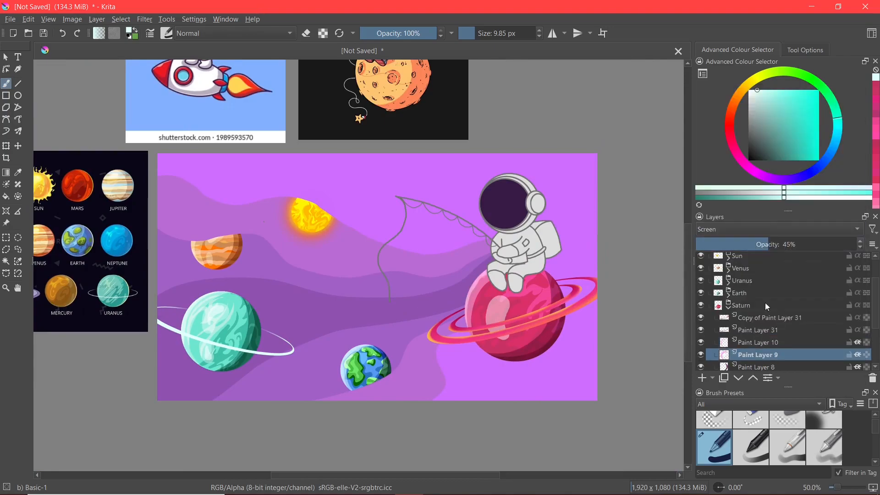
pyautogui.scroll(-2, 367, 276)
pyautogui.scroll(1, 367, 275)
pyautogui.moveTo(508, 373)
pyautogui.mouseDown()
pyautogui.moveTo(484, 378)
pyautogui.moveTo(487, 370)
pyautogui.moveTo(502, 384)
pyautogui.mouseUp()
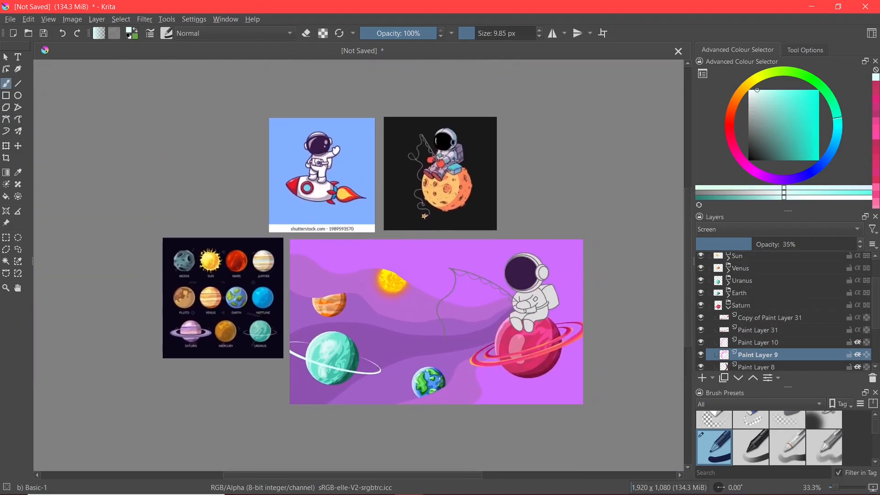
pyautogui.click(729, 307)
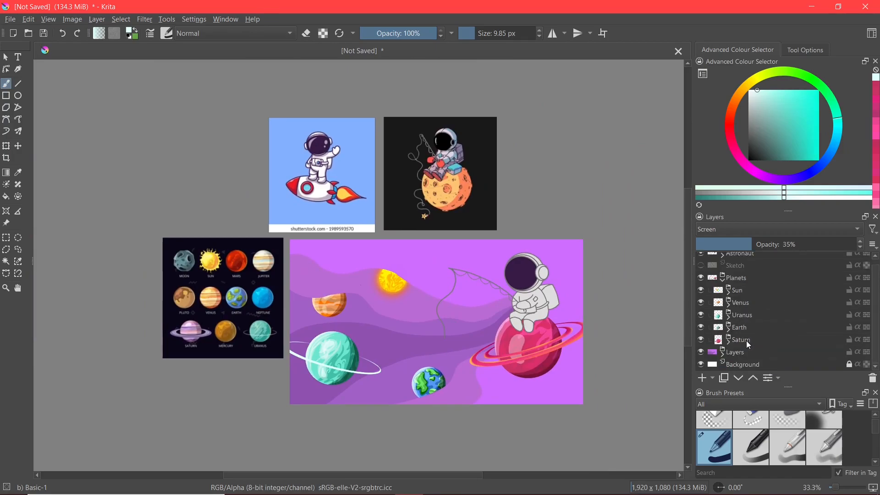
pyautogui.scroll(2, 589, 324)
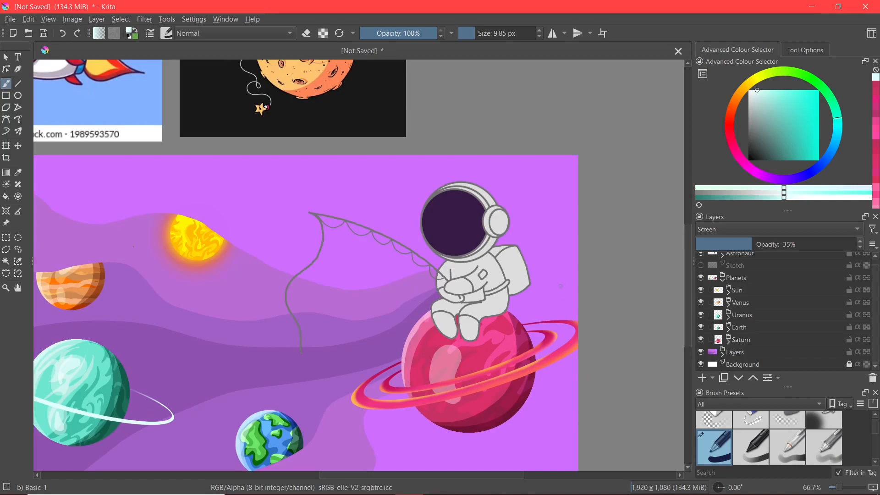
# Add a paint layer above Saturn's ring layers inside the Saturn group and make it inherit alpha.
pyautogui.click(729, 343)
pyautogui.scroll(-1, 756, 343)
pyautogui.click(757, 318)
pyautogui.press('Insert')
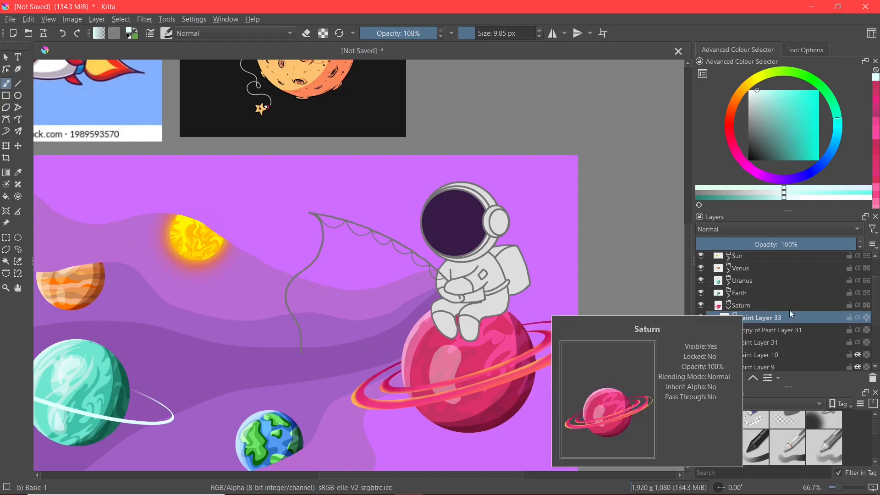
pyautogui.click(861, 318)
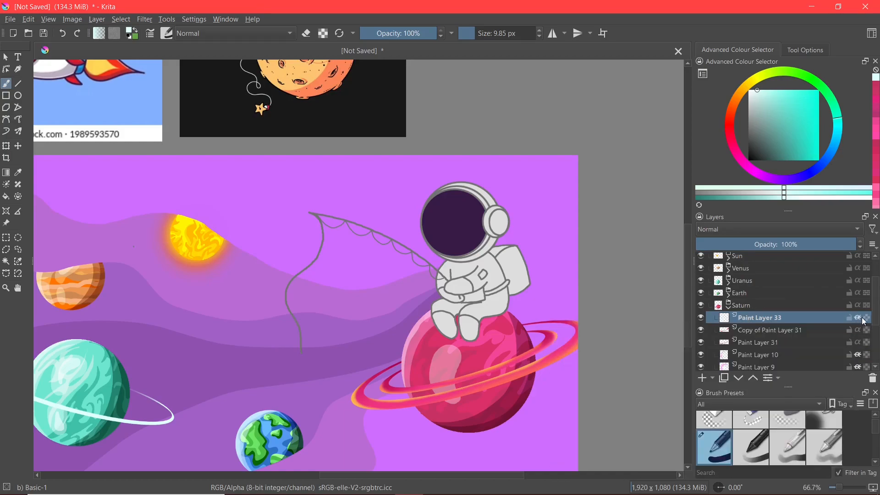
# Paint a dark red shadow, sampled from Saturn's surface, on the planet around the astronaut's seat and legs.
pyautogui.scroll(2, 518, 362)
pyautogui.keyDown('ctrl'); pyautogui.click(518, 361); pyautogui.keyUp('ctrl')
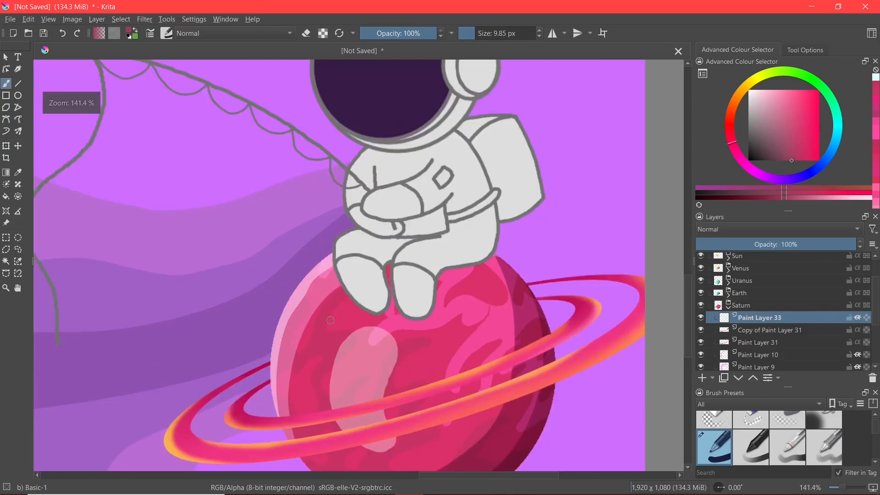
pyautogui.moveTo(335, 251)
pyautogui.mouseDown()
pyautogui.moveTo(393, 323)
pyautogui.moveTo(451, 277)
pyautogui.moveTo(522, 279)
pyautogui.mouseUp()
pyautogui.moveTo(338, 285)
pyautogui.mouseDown()
pyautogui.moveTo(339, 269)
pyautogui.moveTo(413, 268)
pyautogui.moveTo(404, 323)
pyautogui.moveTo(441, 275)
pyautogui.mouseUp()
# Set the astronaut's shadow layer to Multiply at 53% opacity and refill the shadow with a darker red.
pyautogui.click(775, 229)
pyautogui.click(773, 217)
pyautogui.moveTo(805, 244); pyautogui.dragTo(781, 245)
pyautogui.click(777, 160)
pyautogui.press('f')
pyautogui.click(360, 312)
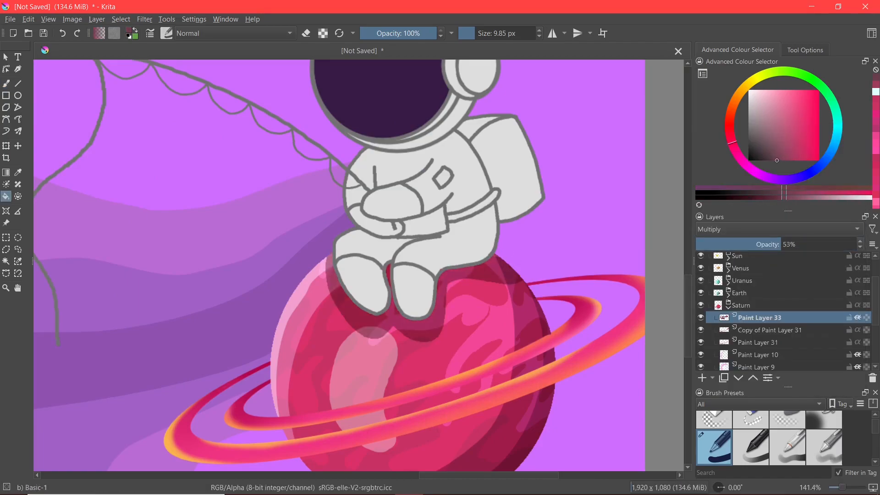
pyautogui.scroll(-2, 360, 308)
pyautogui.moveTo(360, 308); pyautogui.dragTo(507, 266)
pyautogui.press('b')
# Collapse the Saturn and Planets groups in the layer stack.
pyautogui.click(728, 307)
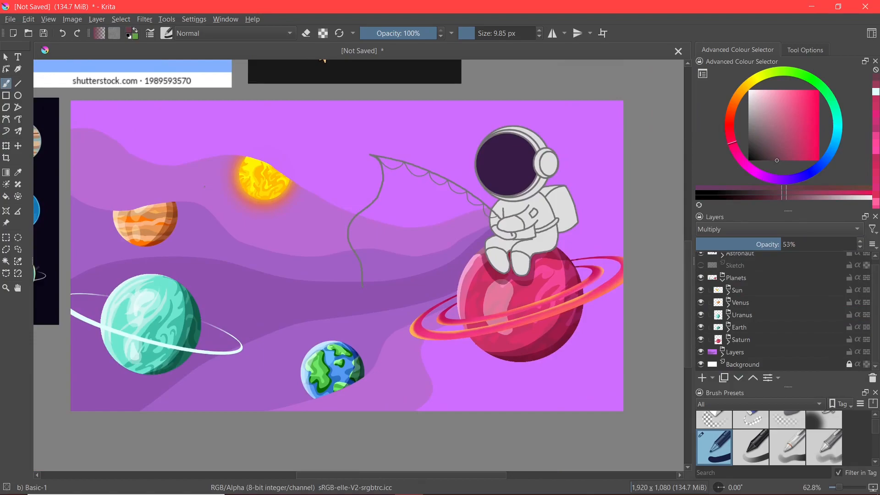
pyautogui.moveTo(338, 255); pyautogui.dragTo(330, 282)
pyautogui.scroll(-1, 313, 265)
pyautogui.scroll(1, 348, 292)
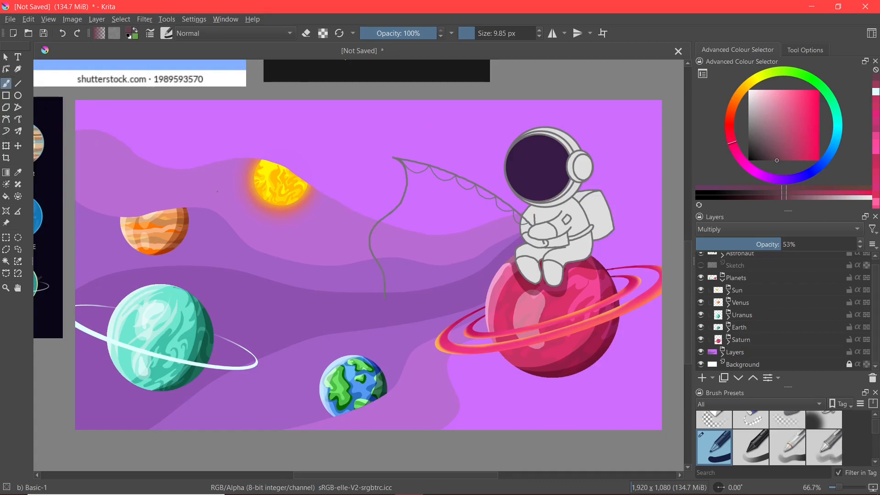
pyautogui.click(723, 278)
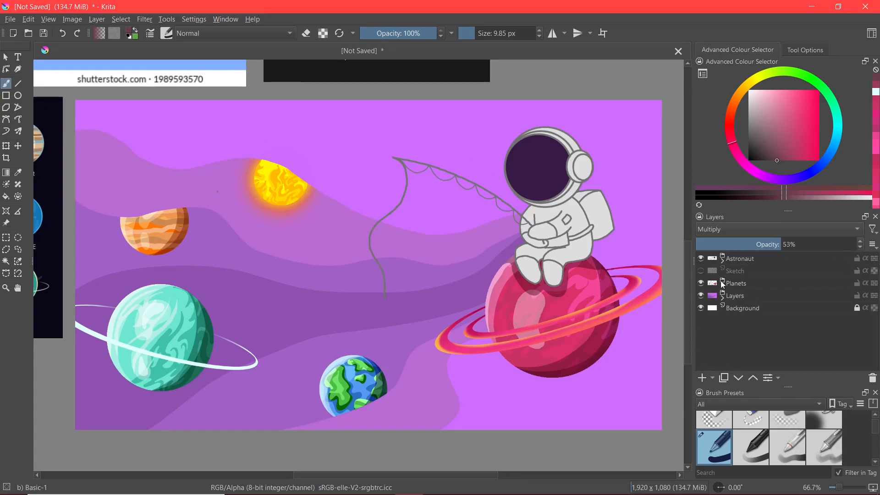
# Expand the Layers group and add a paint layer between Layer 3 and Layer 4.
pyautogui.click(724, 298)
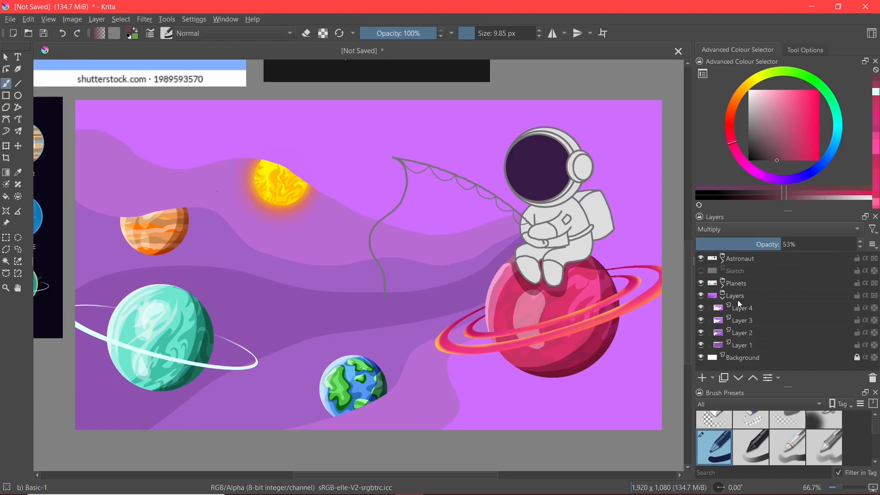
pyautogui.click(738, 320)
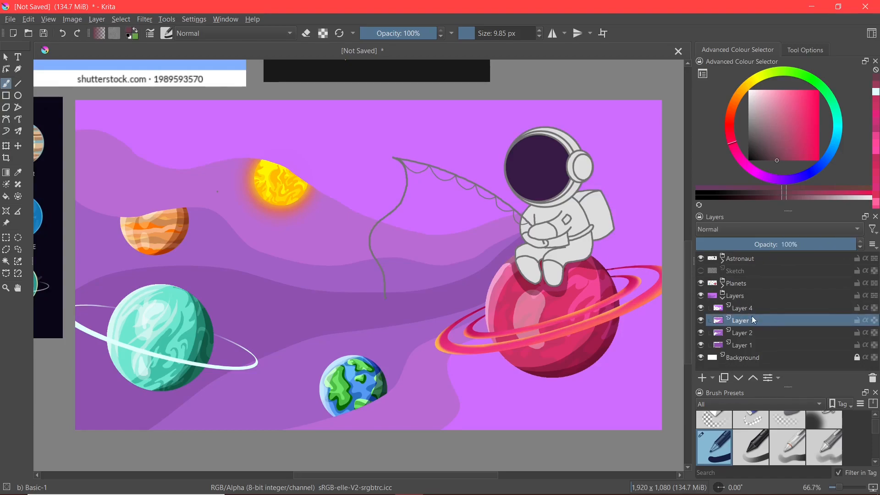
pyautogui.click(705, 378)
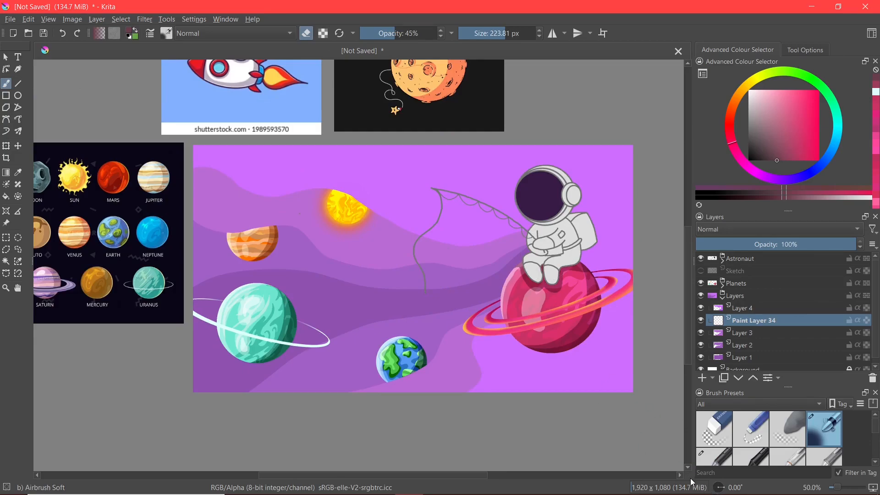
# Refill the background waves on Layer 4 down to Layer 1 with darker purple shades.
pyautogui.press('pageup')
pyautogui.press('f')
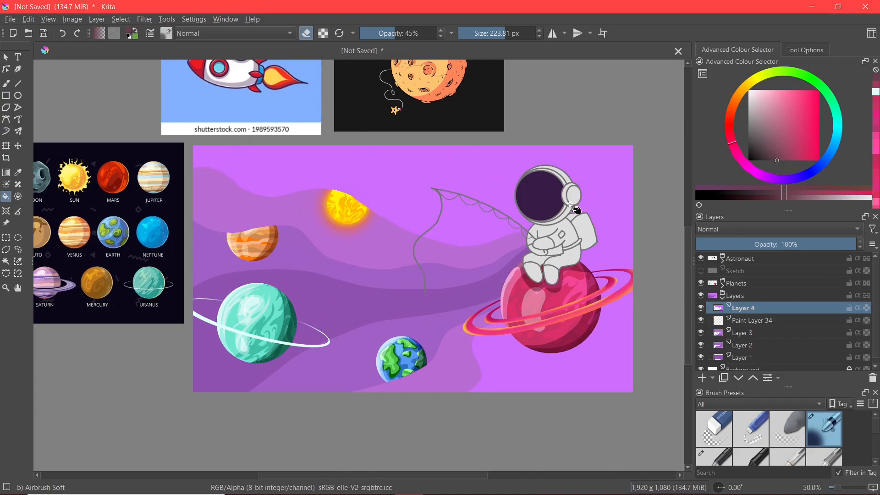
pyautogui.moveTo(760, 169); pyautogui.dragTo(767, 185)
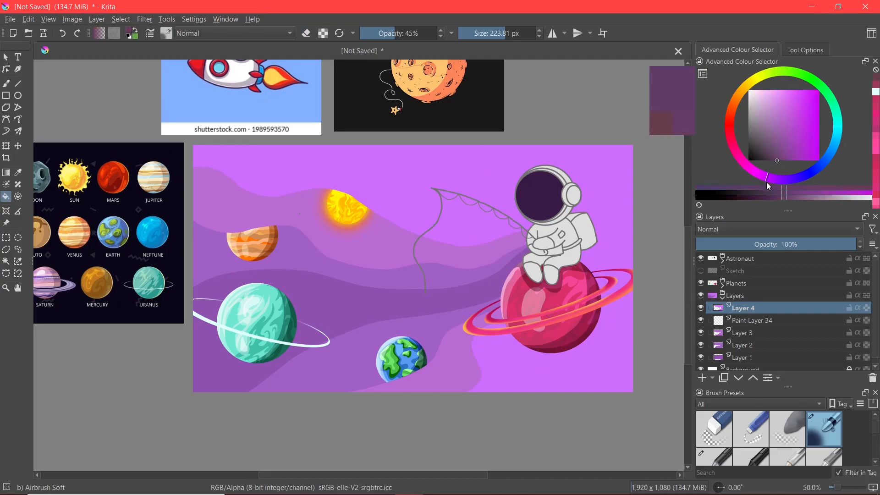
pyautogui.moveTo(792, 155); pyautogui.dragTo(818, 144)
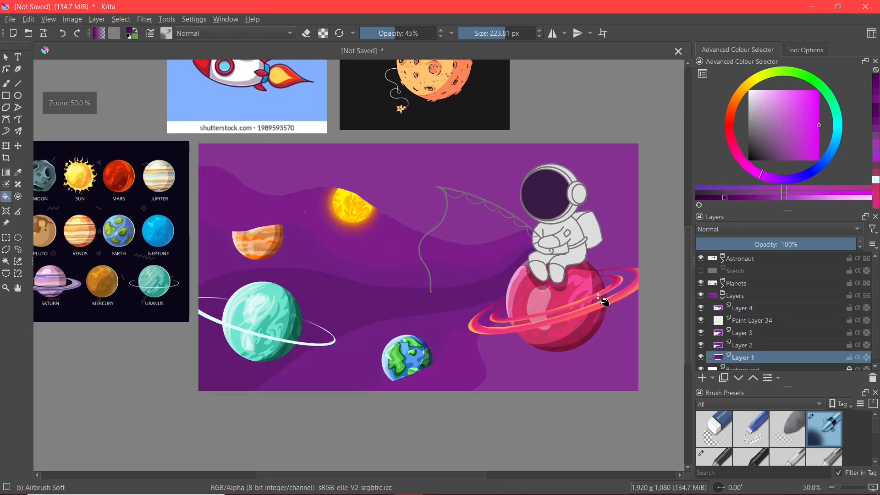
pyautogui.moveTo(601, 300); pyautogui.dragTo(555, 308)
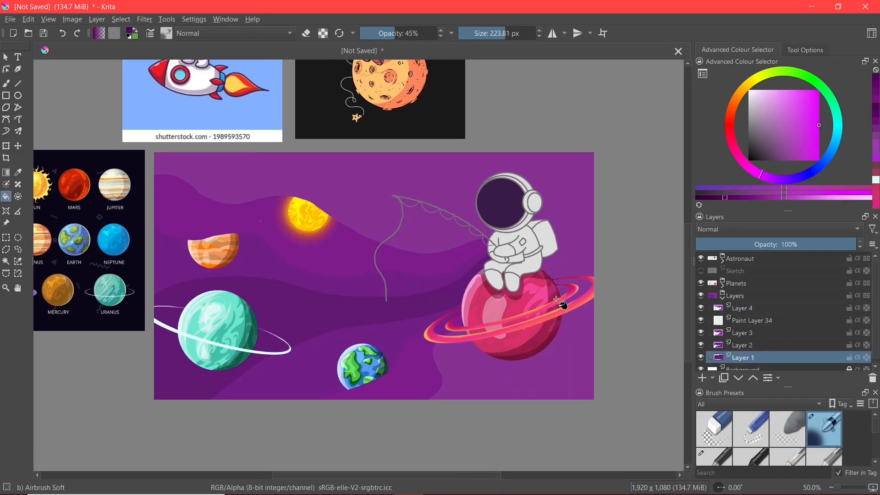
# Airbrush a dark purple shadow beneath the uppermost background wave's edge on Paint Layer 34, using 223.81 px and 42% opacity.
pyautogui.click(729, 324)
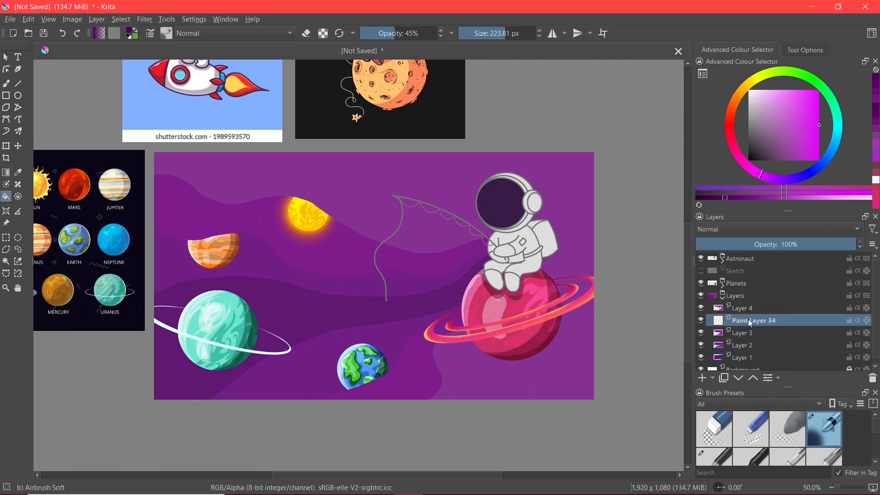
pyautogui.scroll(2, 209, 250)
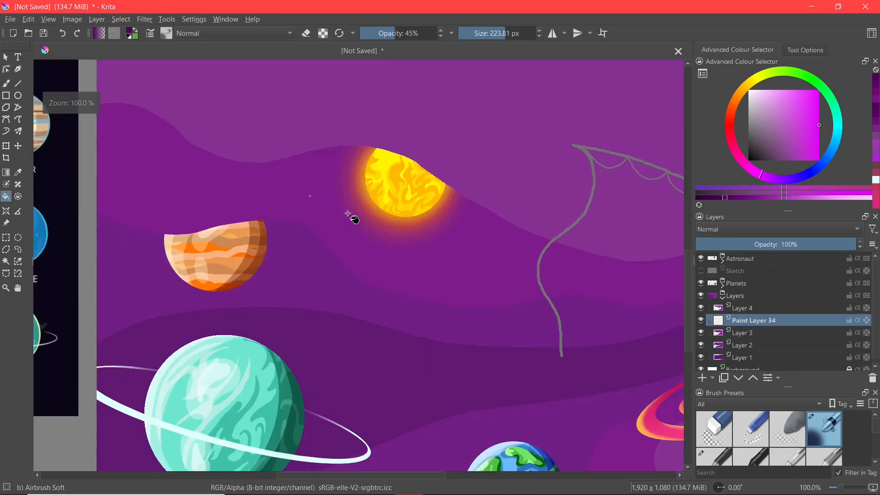
pyautogui.moveTo(344, 217); pyautogui.dragTo(279, 252)
pyautogui.scroll(-1, 294, 241)
pyautogui.moveTo(354, 265); pyautogui.dragTo(316, 262)
pyautogui.click(6, 85)
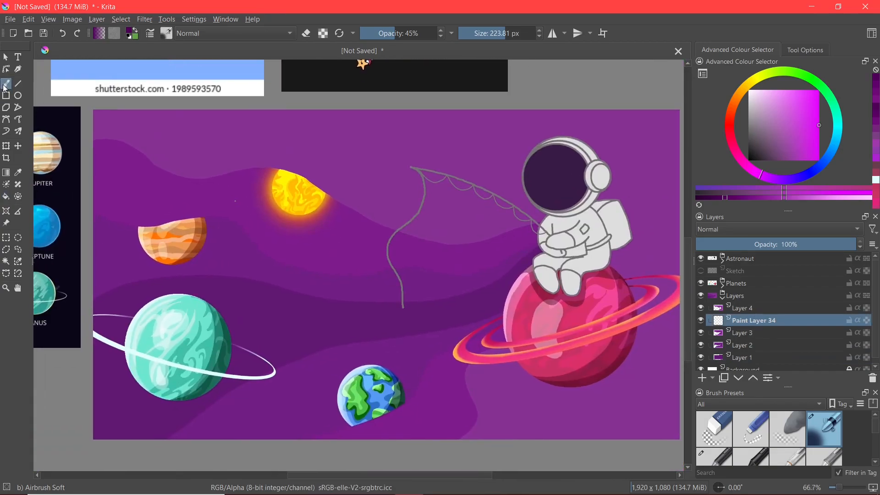
pyautogui.click(167, 33)
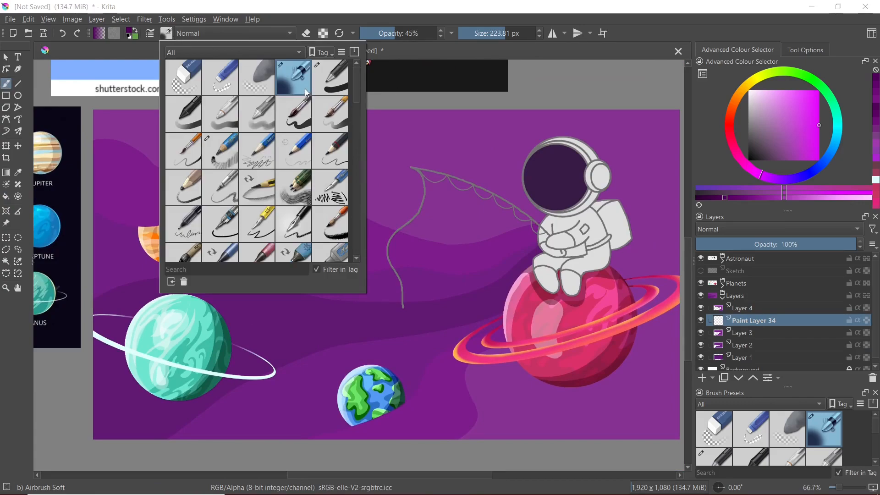
pyautogui.click(166, 34)
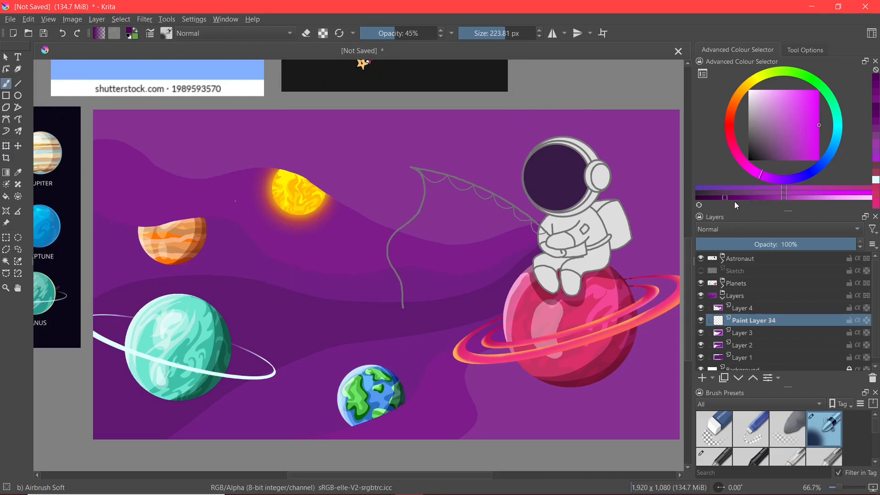
pyautogui.click(714, 202)
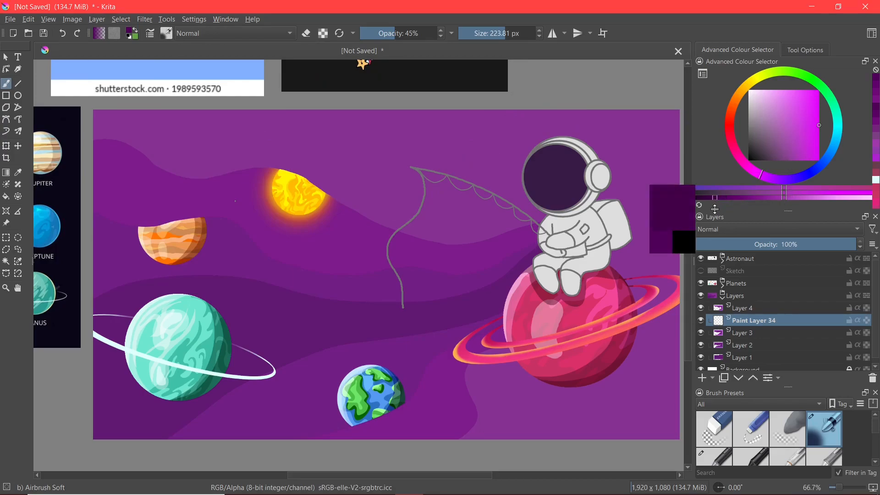
pyautogui.click(392, 33)
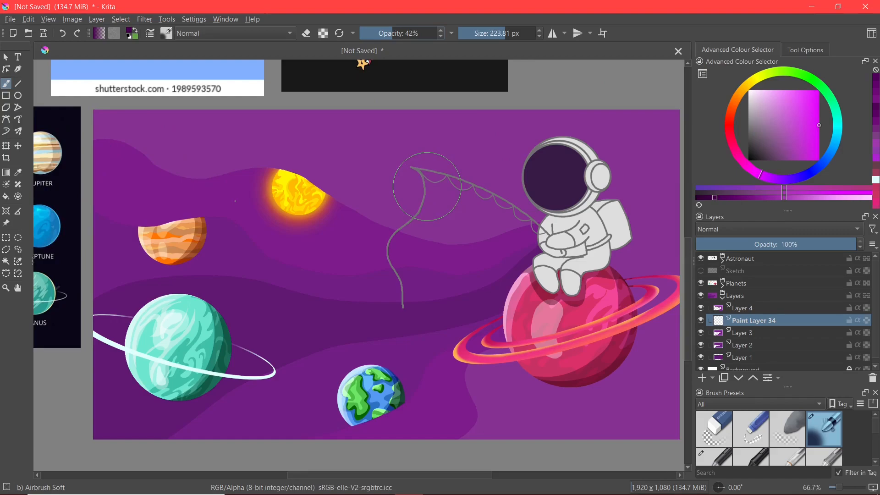
pyautogui.scroll(1, 543, 383)
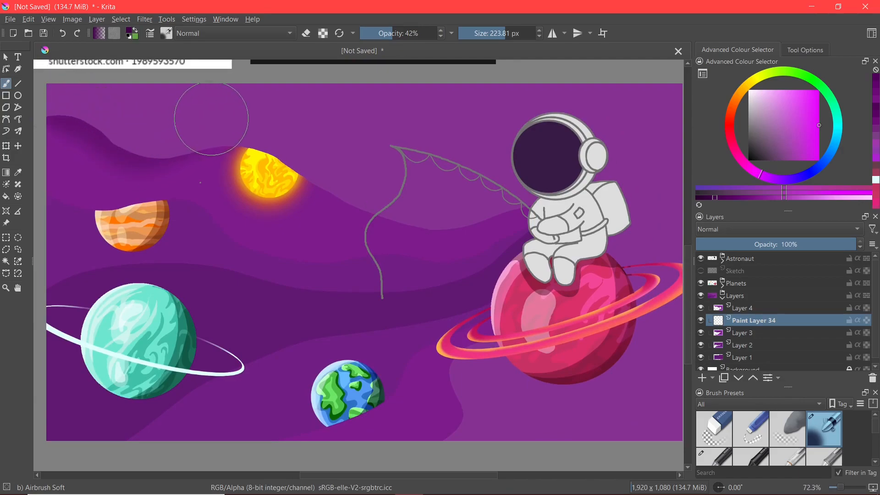
pyautogui.moveTo(327, 169)
pyautogui.mouseDown()
pyautogui.moveTo(387, 211)
pyautogui.moveTo(436, 215)
pyautogui.moveTo(462, 203)
pyautogui.mouseUp()
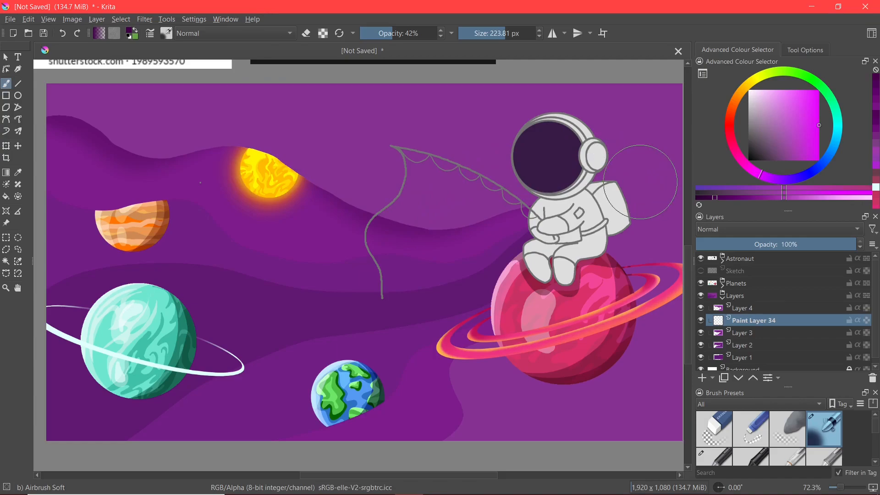
# Airbrush the same dark shadow along the lower right background curve near Saturn and Earth, undoing the first stroke.
pyautogui.moveTo(459, 373); pyautogui.dragTo(389, 403)
pyautogui.hotkey('ctrl', 'z')
pyautogui.press('/')
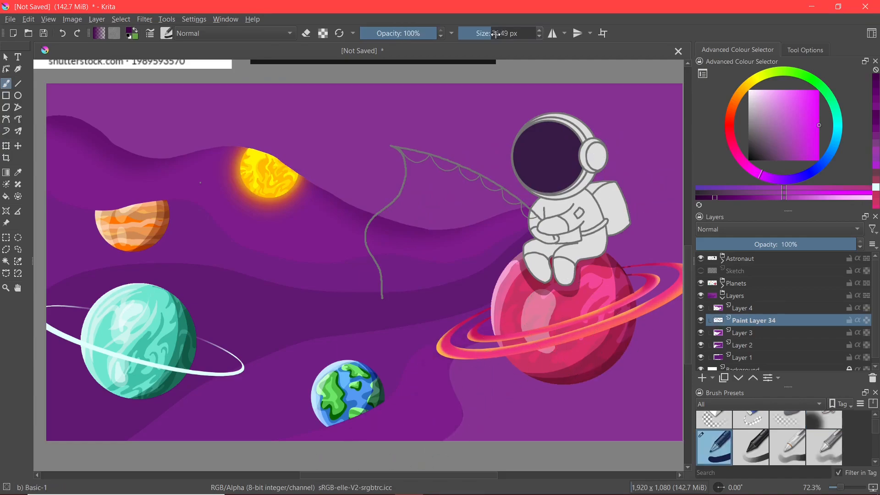
pyautogui.press('/')
pyautogui.moveTo(557, 367)
pyautogui.mouseDown()
pyautogui.moveTo(441, 419)
pyautogui.moveTo(408, 447)
pyautogui.mouseUp()
# Widen the wave shadow with a 442.29 px airbrush at 30% opacity, and deepen its edge at 88.98 px.
pyautogui.click(517, 34)
pyautogui.click(383, 33)
pyautogui.moveTo(61, 95); pyautogui.dragTo(344, 161)
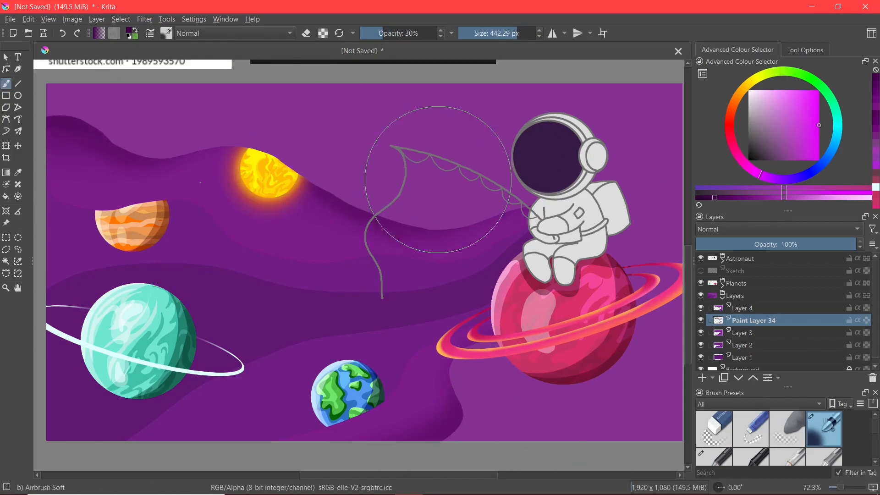
pyautogui.click(493, 33)
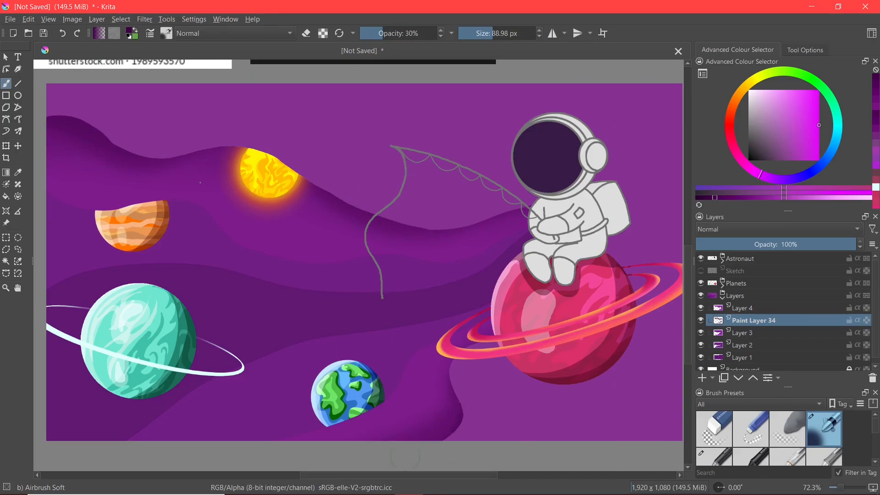
pyautogui.moveTo(75, 117); pyautogui.dragTo(61, 111)
# Set Paint Layer 34 to Multiply blending at 77% opacity.
pyautogui.click(716, 229)
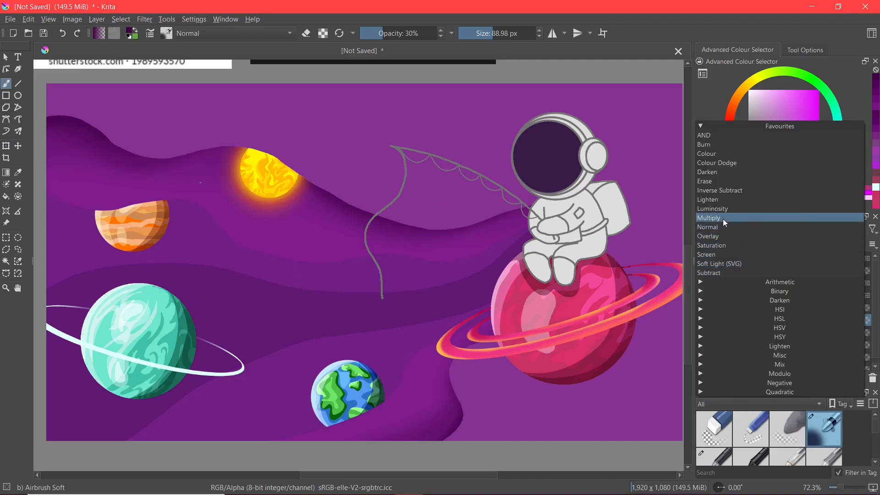
pyautogui.click(723, 219)
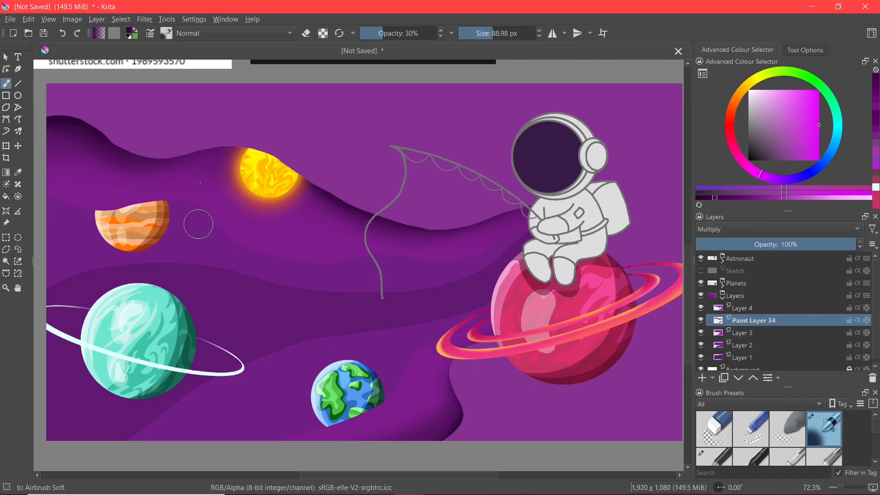
pyautogui.moveTo(842, 242); pyautogui.dragTo(819, 250)
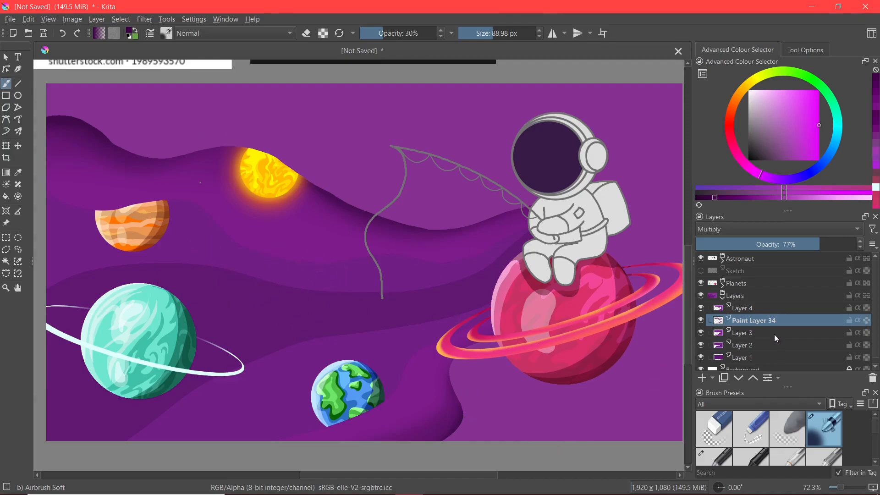
# Add a paint layer between Layer 2 and Layer 3 in the Layers group.
pyautogui.scroll(-1, 774, 334)
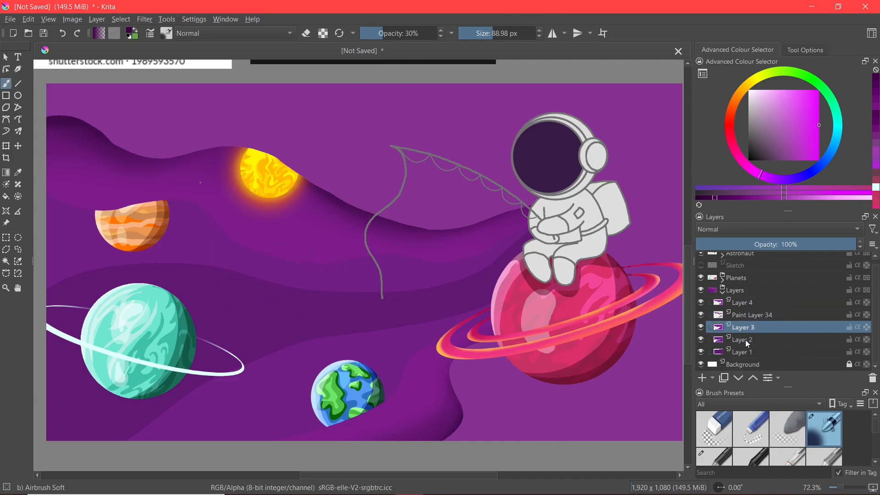
pyautogui.click(776, 343)
pyautogui.click(712, 374)
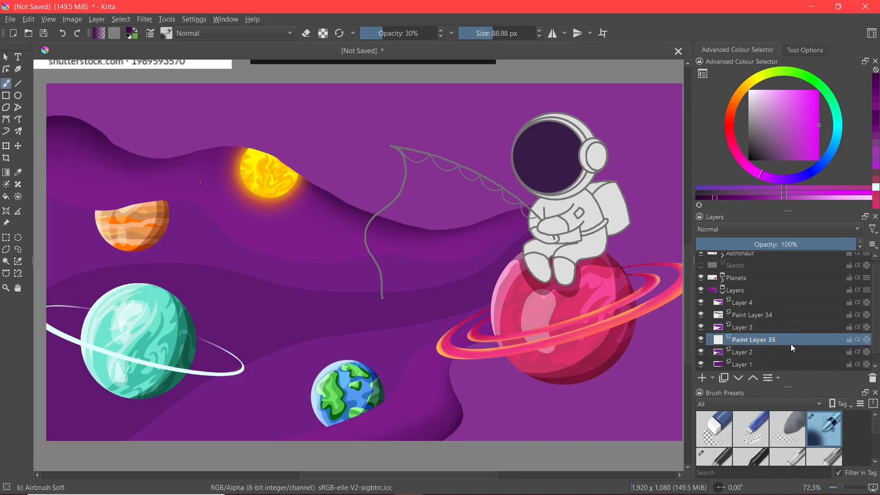
# Airbrush dark shadow on Paint Layer 35 below Layer 3's wave edge at 32% opacity, using 223.81 px, 85.47 px and 192.49 px brushes.
pyautogui.click(385, 36)
pyautogui.moveTo(484, 33); pyautogui.dragTo(503, 33)
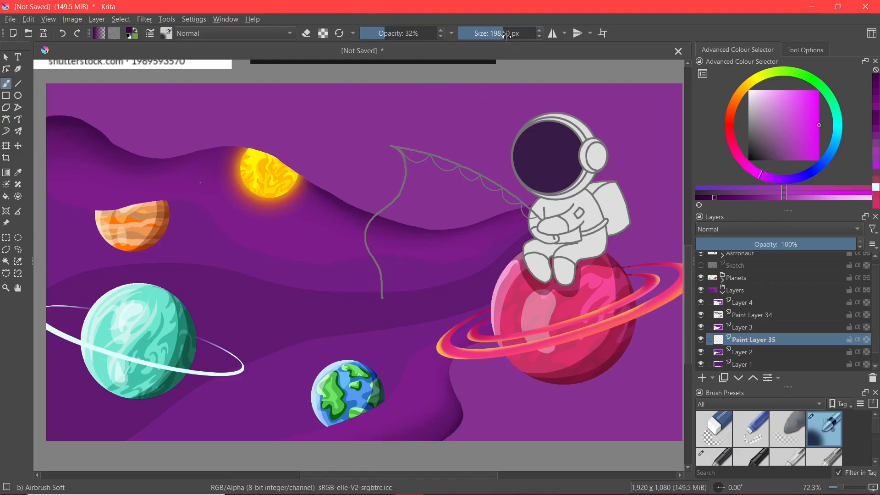
pyautogui.click(764, 230)
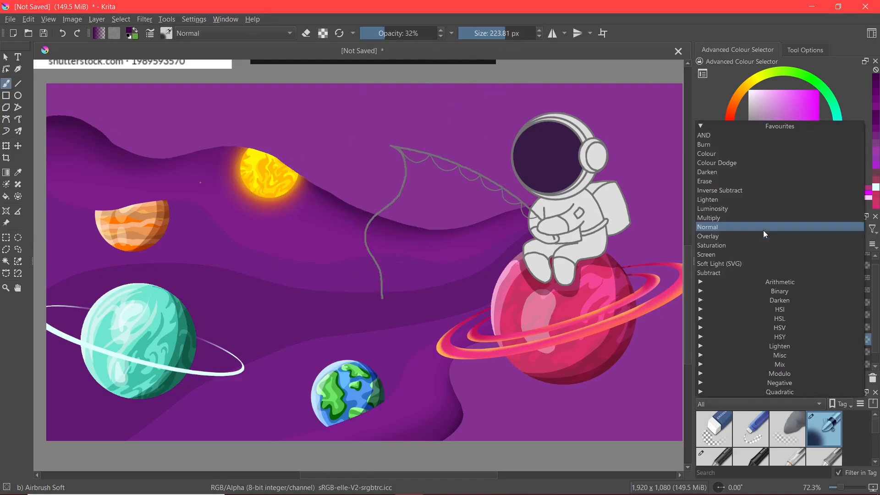
pyautogui.click(731, 219)
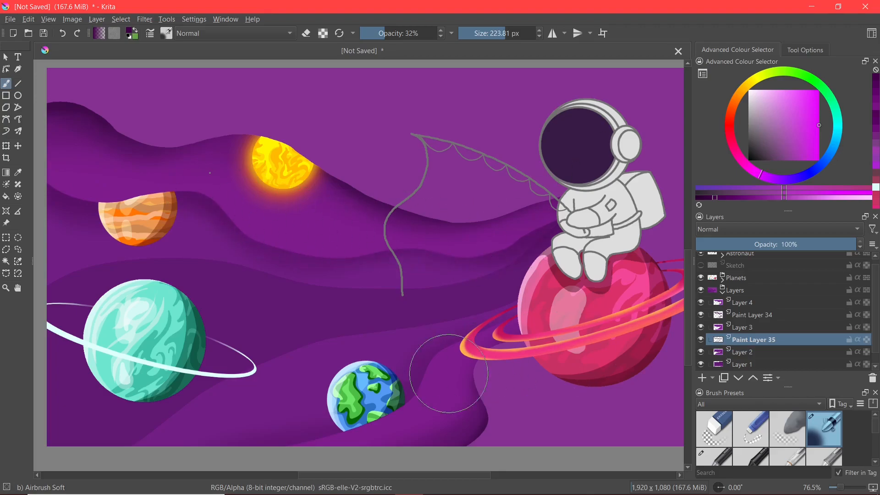
pyautogui.click(492, 33)
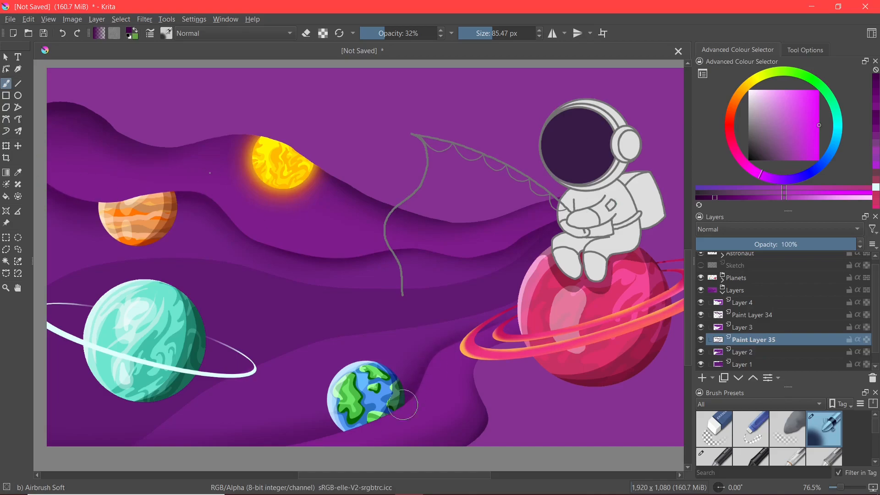
pyautogui.click(503, 33)
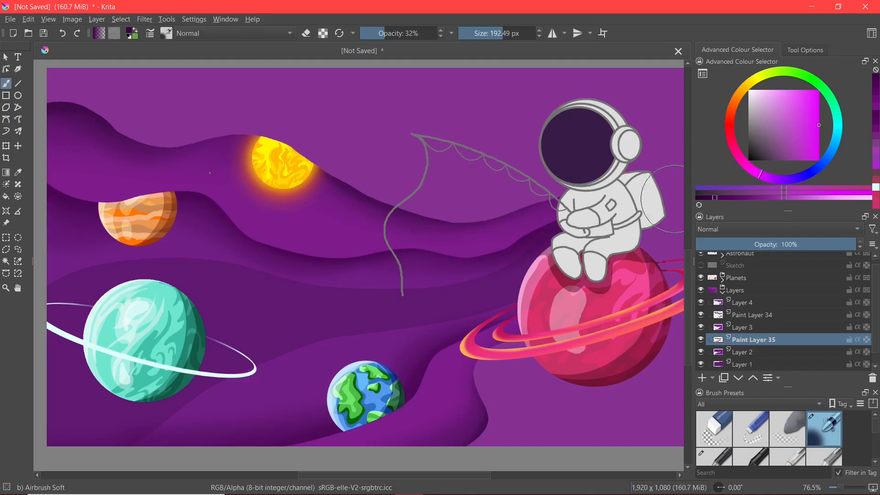
# Add a paint layer between Layer 1 and Layer 2 and set it to Multiply blending.
pyautogui.scroll(-1, 775, 325)
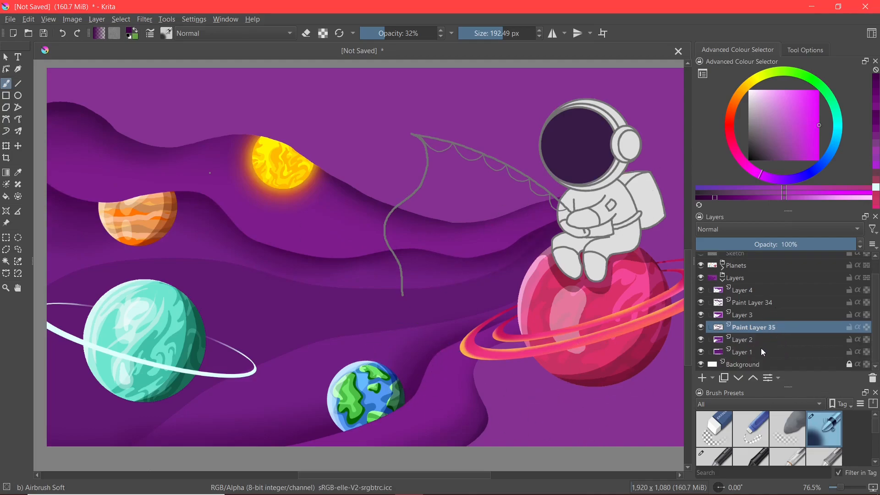
pyautogui.click(761, 351)
pyautogui.click(703, 378)
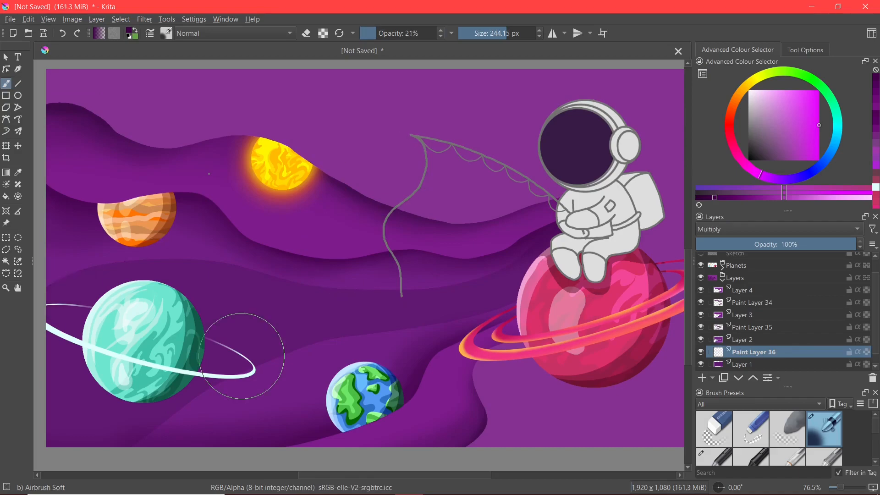
# Airbrush shadow on Paint Layer 36 along Layer 2's wave edges around Uranus at 21% opacity, with 244.15 px and 134.15 px brushes.
pyautogui.click(514, 33)
pyautogui.moveTo(164, 248)
pyautogui.mouseDown()
pyautogui.moveTo(434, 249)
pyautogui.moveTo(618, 351)
pyautogui.moveTo(247, 218)
pyautogui.moveTo(425, 381)
pyautogui.mouseUp()
pyautogui.moveTo(514, 33); pyautogui.dragTo(498, 33)
pyautogui.moveTo(304, 350); pyautogui.dragTo(458, 351)
pyautogui.moveTo(33, 288)
pyautogui.mouseDown()
pyautogui.moveTo(362, 289)
pyautogui.moveTo(631, 167)
pyautogui.moveTo(399, 258)
pyautogui.moveTo(481, 273)
pyautogui.mouseUp()
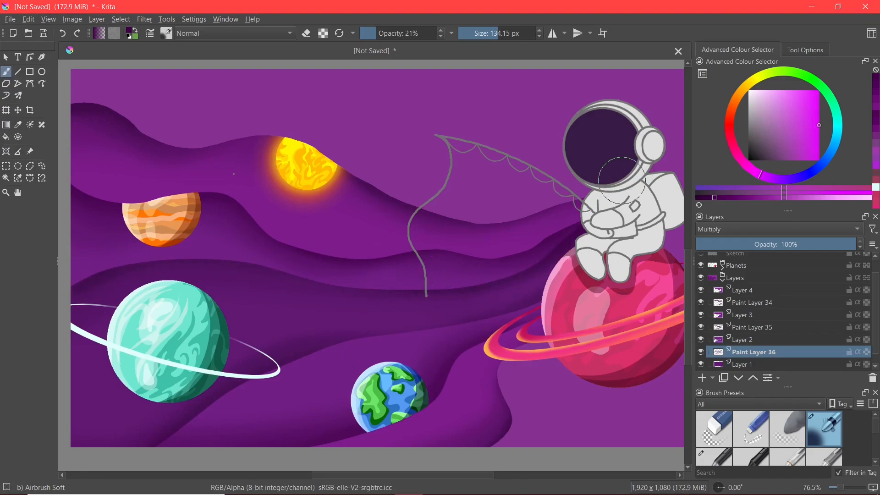
pyautogui.moveTo(233, 242); pyautogui.dragTo(222, 227)
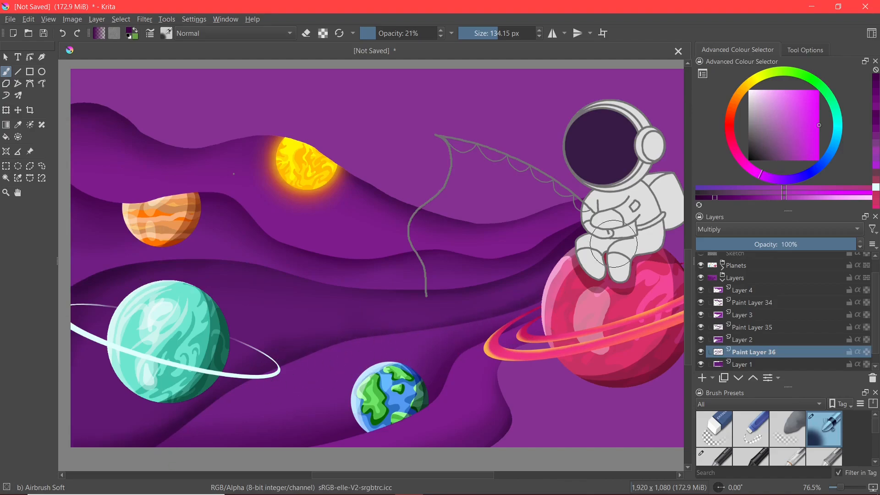
# Hide and show Paint Layer 34 to check which wave shadow it holds.
pyautogui.scroll(-2, 395, 244)
pyautogui.scroll(1, 501, 247)
pyautogui.click(755, 302)
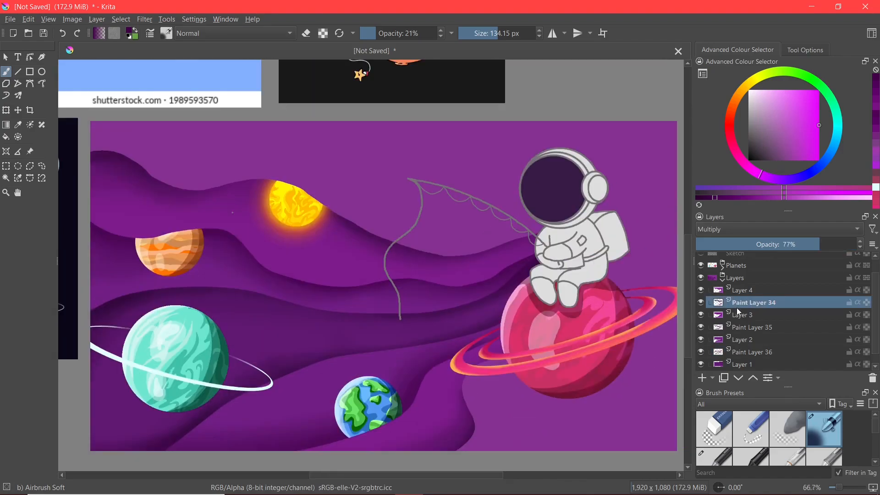
pyautogui.click(701, 303)
pyautogui.click(701, 303)
# Rename Paint Layer 36 as "Shadow 1-2" and Paint Layer 35 as "shadow 2-4".
pyautogui.click(748, 352)
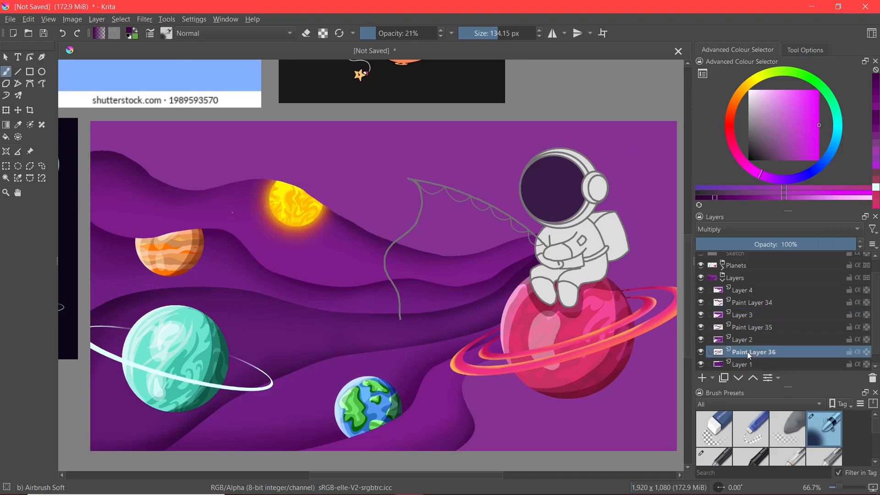
pyautogui.doubleClick(748, 353)
pyautogui.write('Shadow 1-2')
pyautogui.press('Return')
pyautogui.doubleClick(742, 327)
pyautogui.write('shadow 2-4')
pyautogui.press('Return')
# Rename Paint Layer 34 as "shasow 3-4" and the shadow layer between Layer 2 and Layer 3 as "shadow 2-3".
pyautogui.doubleClick(742, 303)
pyautogui.write('s')
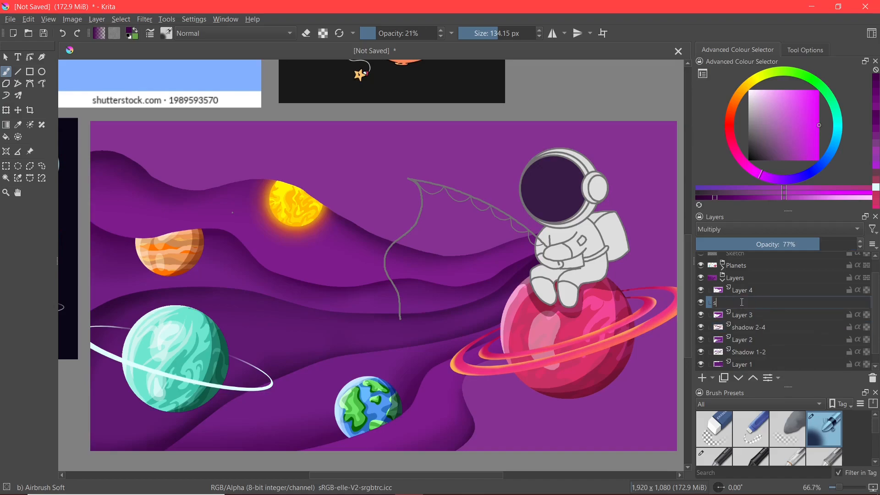
pyautogui.write('hasow 3-4')
pyautogui.press('Return')
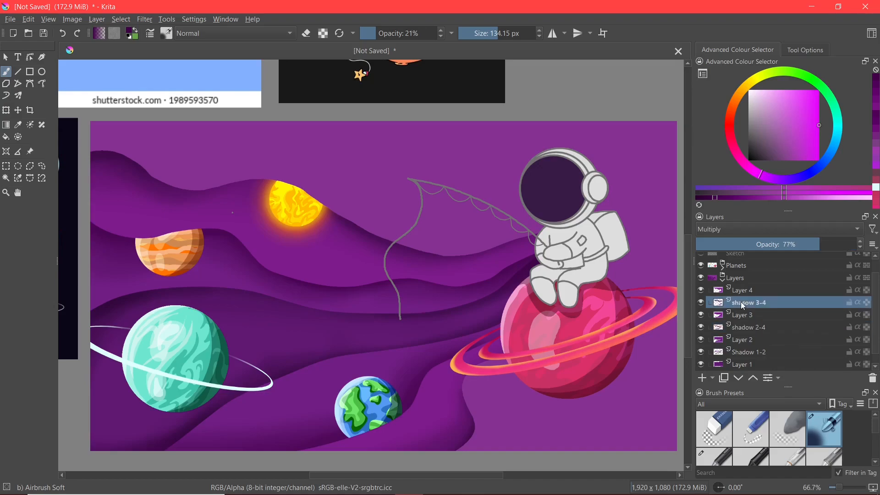
pyautogui.doubleClick(757, 327)
pyautogui.press('Return')
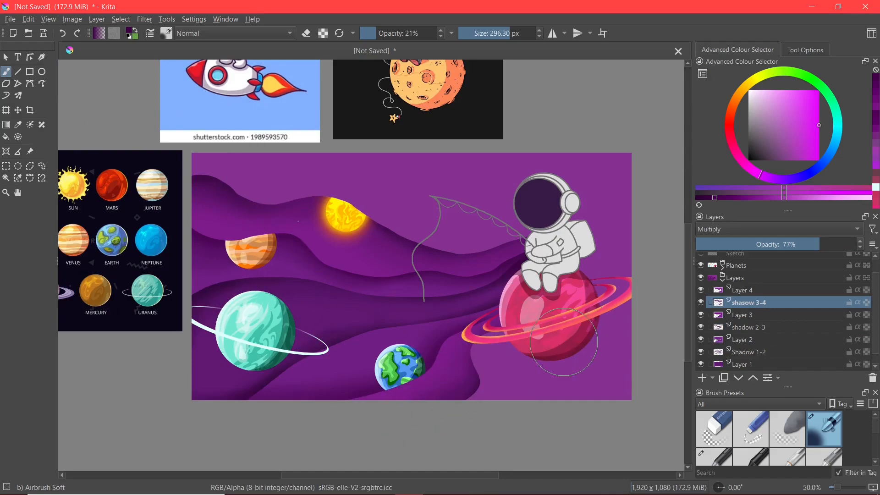
# Add a Soft Light (SVG) paint layer named "highlights" above Layer 4 and pick a light pink painting colour.
pyautogui.click(745, 290)
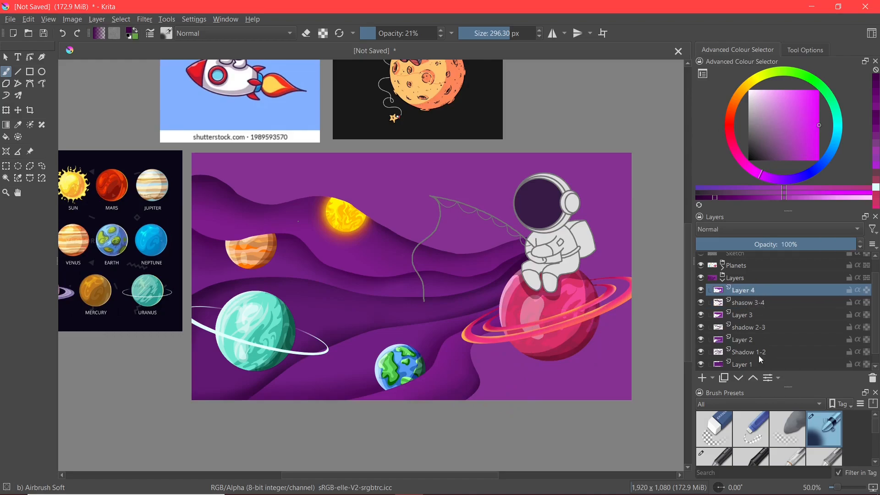
pyautogui.click(705, 380)
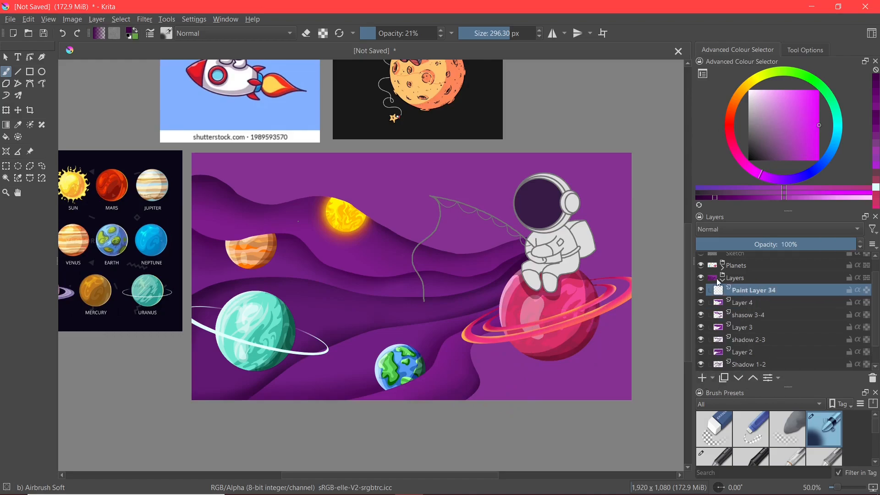
pyautogui.doubleClick(753, 292)
pyautogui.write('highlights')
pyautogui.press('Return')
pyautogui.moveTo(777, 113); pyautogui.dragTo(765, 82)
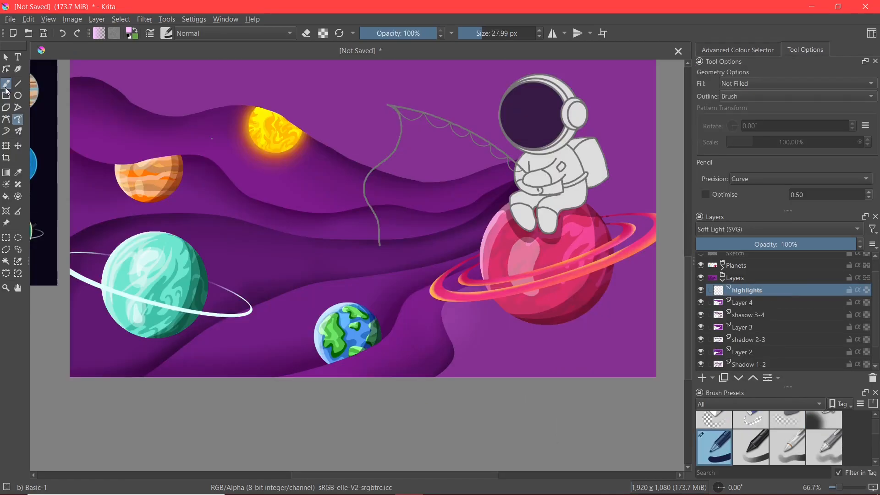
# Select Layer 4's light purple area and paint a 21.91 px highlight along its curve below Saturn's ring on the highlights layer.
pyautogui.scroll(2, 449, 346)
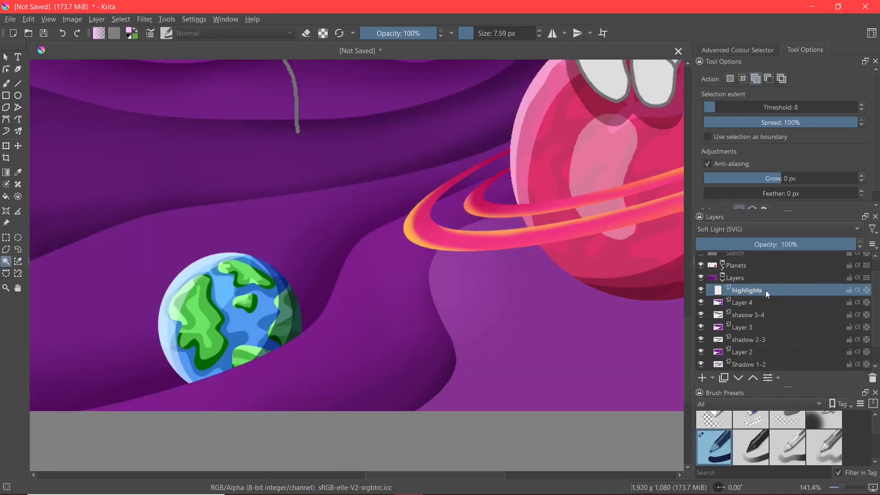
pyautogui.scroll(1, 766, 290)
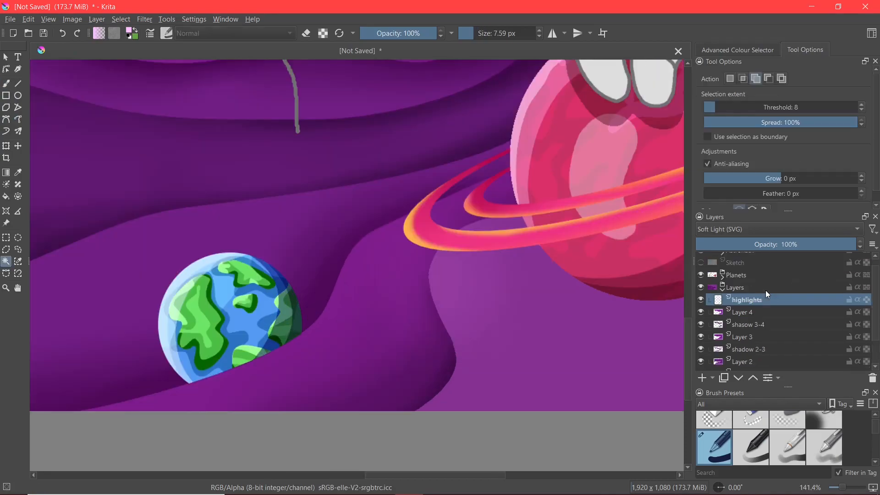
pyautogui.click(700, 313)
pyautogui.click(700, 314)
pyautogui.click(748, 314)
pyautogui.click(532, 305)
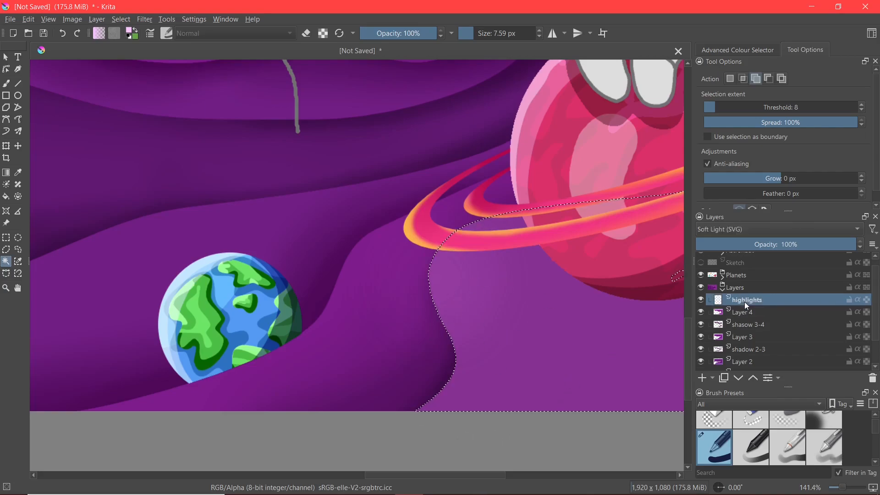
pyautogui.click(745, 302)
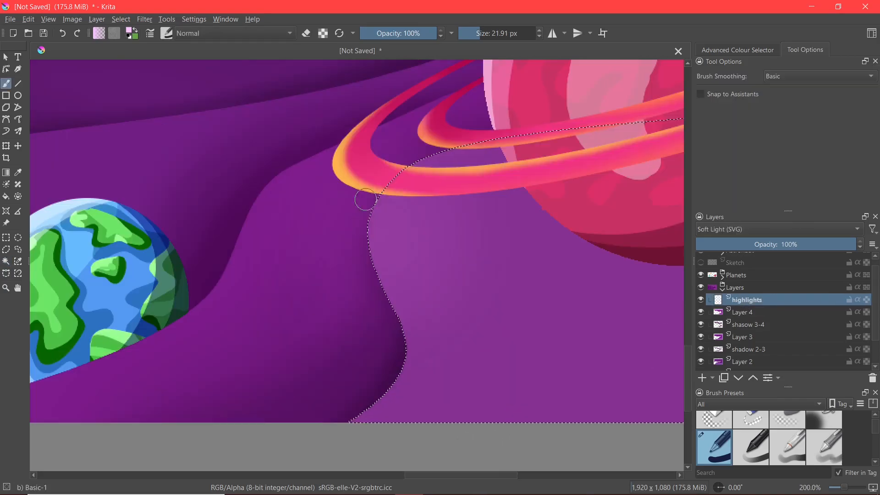
pyautogui.moveTo(365, 201); pyautogui.dragTo(304, 393)
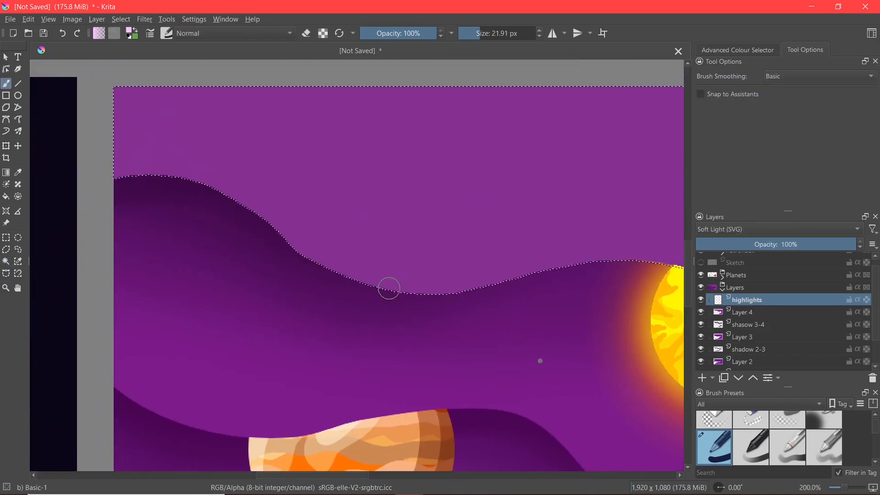
pyautogui.click(224, 183)
pyautogui.click(368, 186)
pyautogui.hotkey('ctrl', 'z')
pyautogui.hotkey('ctrl', 'z')
pyautogui.moveTo(144, 187)
pyautogui.mouseDown()
pyautogui.moveTo(244, 202)
pyautogui.moveTo(396, 296)
pyautogui.moveTo(332, 287)
pyautogui.mouseUp()
pyautogui.hotkey('ctrl', 'z')
# Paint light highlights along Layer 4's upper wave edge from the canvas's left side past the Sun to the astronaut, trimming excess with the eraser.
pyautogui.moveTo(250, 212)
pyautogui.mouseDown()
pyautogui.moveTo(348, 284)
pyautogui.moveTo(426, 295)
pyautogui.mouseUp()
pyautogui.moveTo(472, 222); pyautogui.dragTo(166, 164)
pyautogui.moveTo(545, 318); pyautogui.dragTo(227, 222)
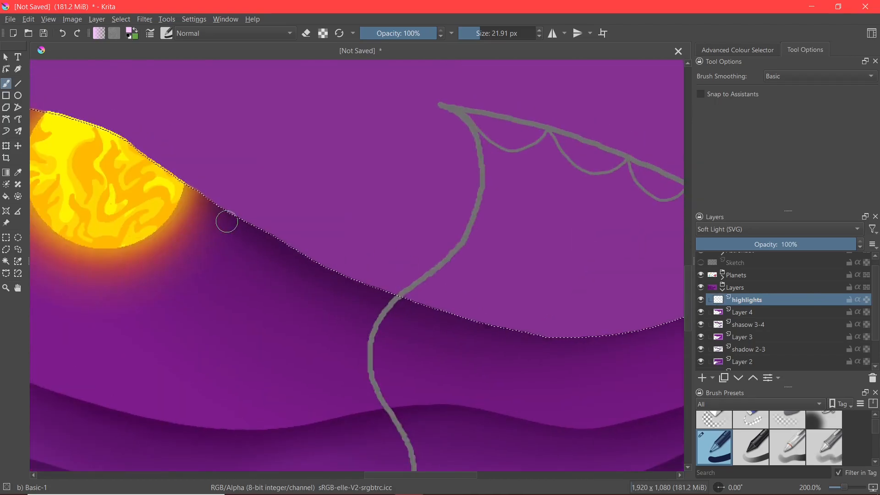
pyautogui.moveTo(271, 243)
pyautogui.mouseDown()
pyautogui.moveTo(538, 338)
pyautogui.moveTo(763, 274)
pyautogui.mouseUp()
pyautogui.moveTo(588, 367)
pyautogui.mouseDown()
pyautogui.moveTo(177, 350)
pyautogui.moveTo(315, 352)
pyautogui.mouseUp()
pyautogui.moveTo(447, 291); pyautogui.dragTo(624, 263)
pyautogui.press('e')
pyautogui.moveTo(430, 283); pyautogui.dragTo(485, 256)
pyautogui.scroll(-3, 509, 211)
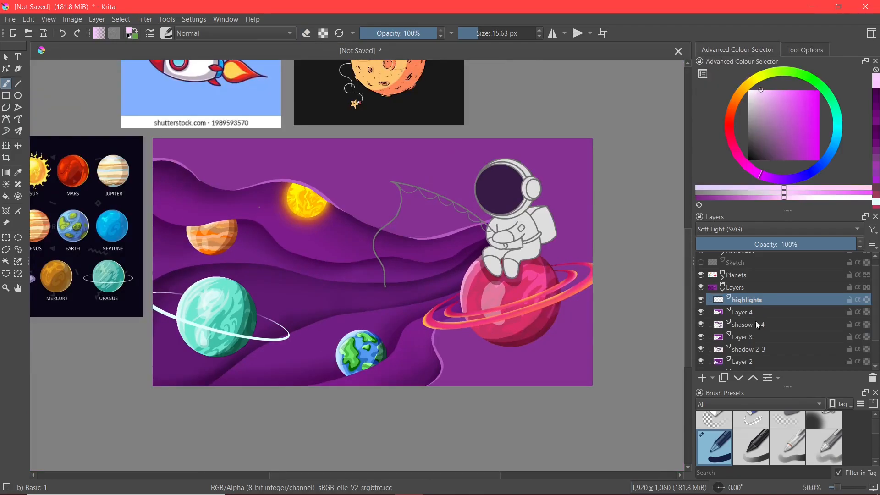
# Select Layer 3's filled area with the Contiguous Selection tool and make the highlights layer active.
pyautogui.scroll(1, 216, 246)
pyautogui.scroll(-1, 224, 245)
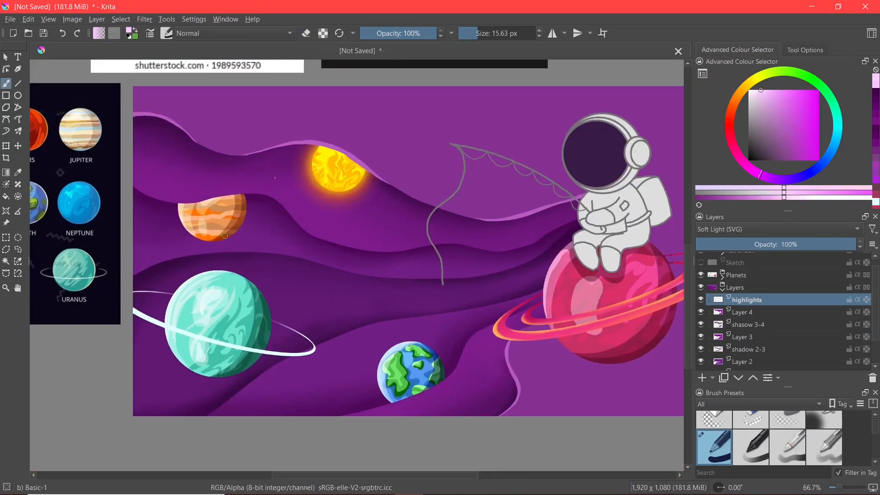
pyautogui.scroll(-1, 764, 311)
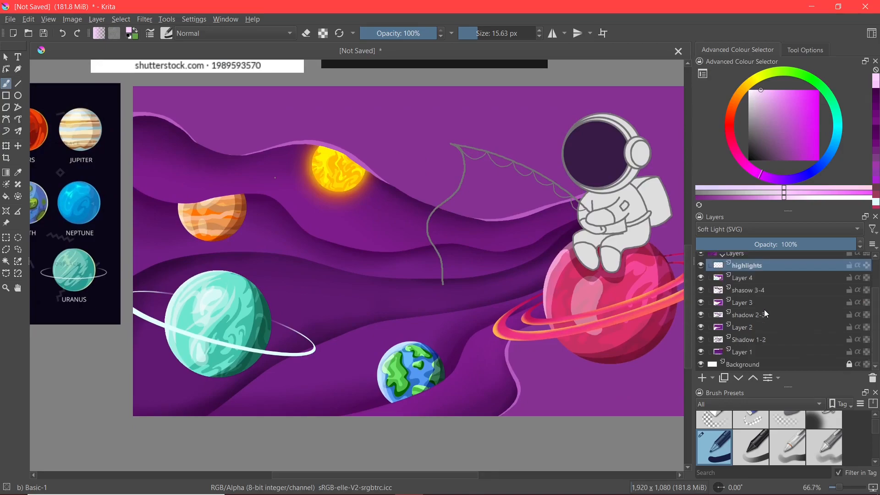
pyautogui.click(741, 302)
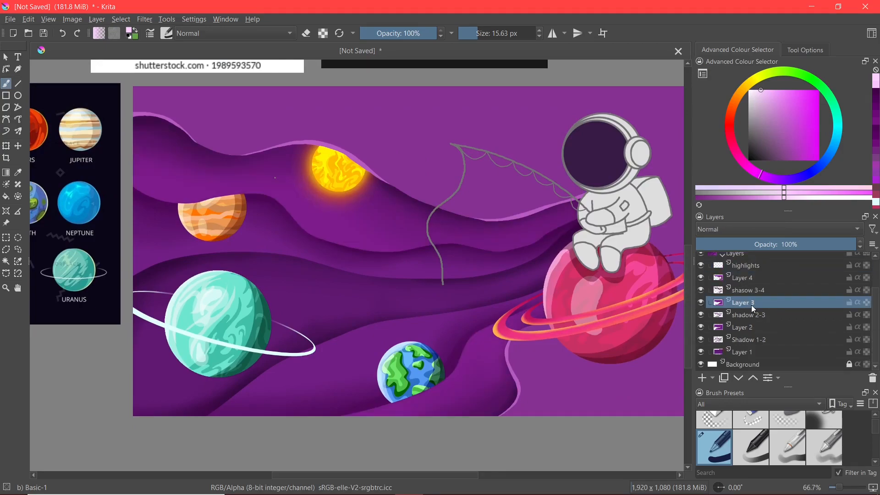
pyautogui.click(6, 261)
pyautogui.click(283, 194)
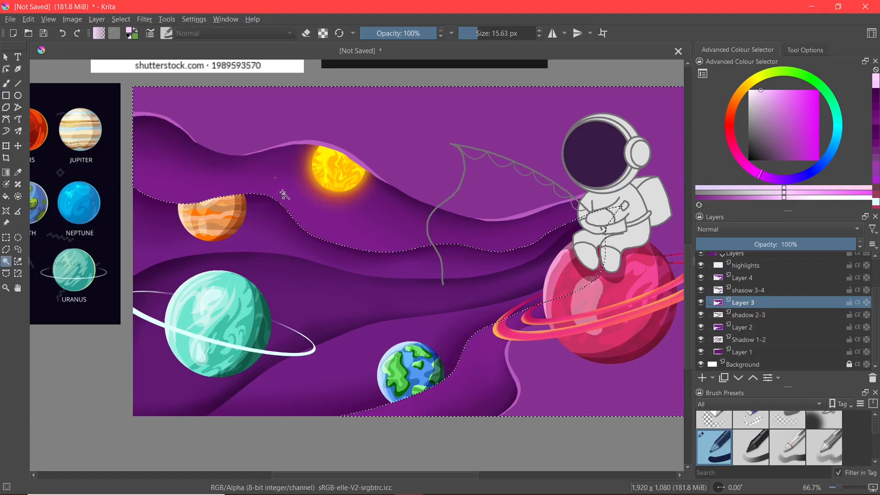
pyautogui.click(774, 270)
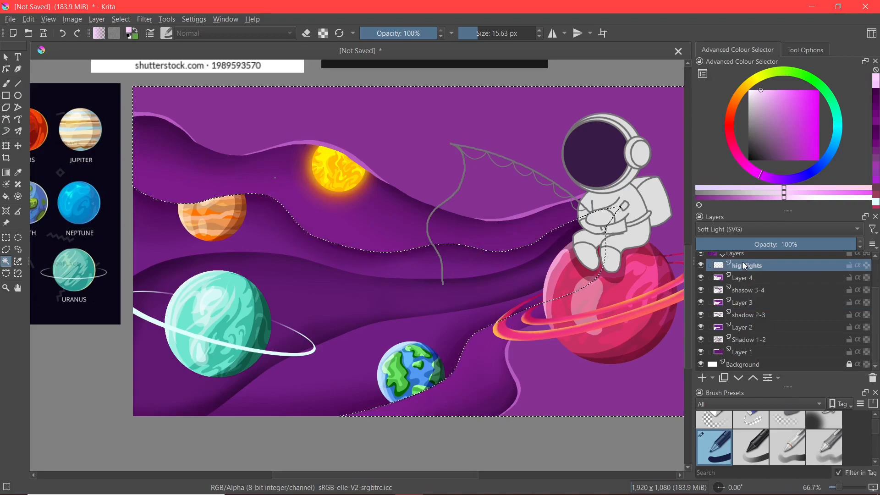
pyautogui.scroll(4, 454, 339)
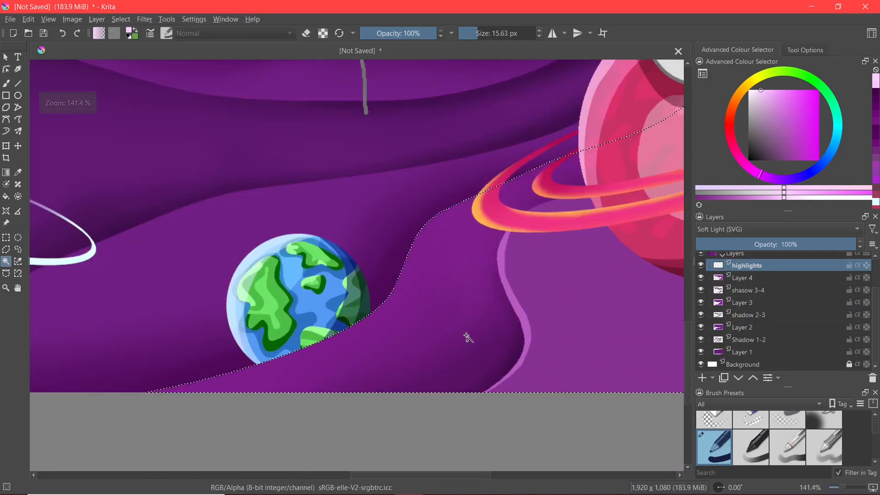
# Paint 15.63 px highlights along Layer 3's wave edge beside Earth, near Jupiter and below the Sun, and clear the selection.
pyautogui.press('b')
pyautogui.moveTo(365, 316); pyautogui.dragTo(395, 285)
pyautogui.scroll(-3, 544, 179)
pyautogui.scroll(4, 347, 120)
pyautogui.moveTo(346, 120)
pyautogui.mouseDown()
pyautogui.moveTo(379, 309)
pyautogui.moveTo(422, 309)
pyautogui.mouseUp()
pyautogui.moveTo(106, 234); pyautogui.dragTo(462, 239)
pyautogui.moveTo(669, 396); pyautogui.dragTo(409, 304)
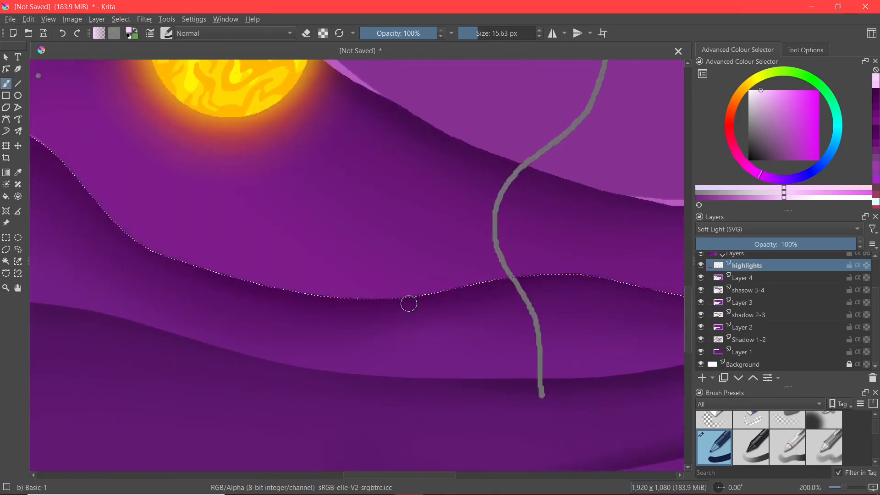
pyautogui.moveTo(326, 301); pyautogui.dragTo(605, 282)
pyautogui.hotkey('ctrl', 'shift', 'a')
# Select Layer 2's filled area with the Contiguous Selection tool and make the highlights layer active.
pyautogui.scroll(-3, 436, 176)
pyautogui.click(5, 261)
pyautogui.click(807, 350)
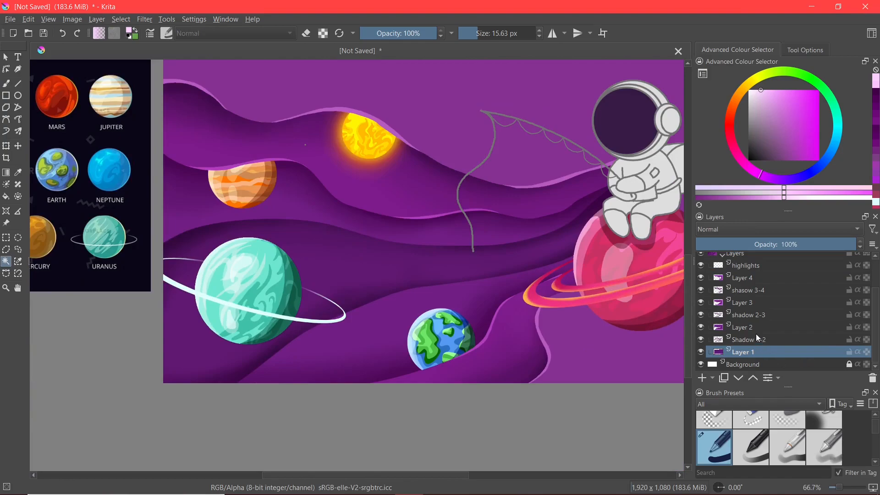
pyautogui.click(757, 328)
pyautogui.click(317, 212)
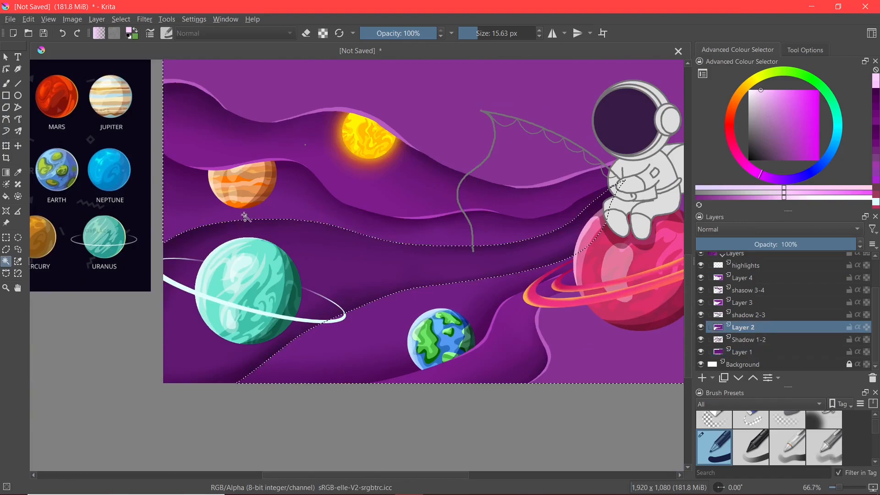
pyautogui.click(747, 266)
pyautogui.scroll(1, 208, 221)
# Paint 15.63 px highlights along Layer 2's wave edges between Jupiter and Uranus and above Earth, and clear the selection.
pyautogui.press('b')
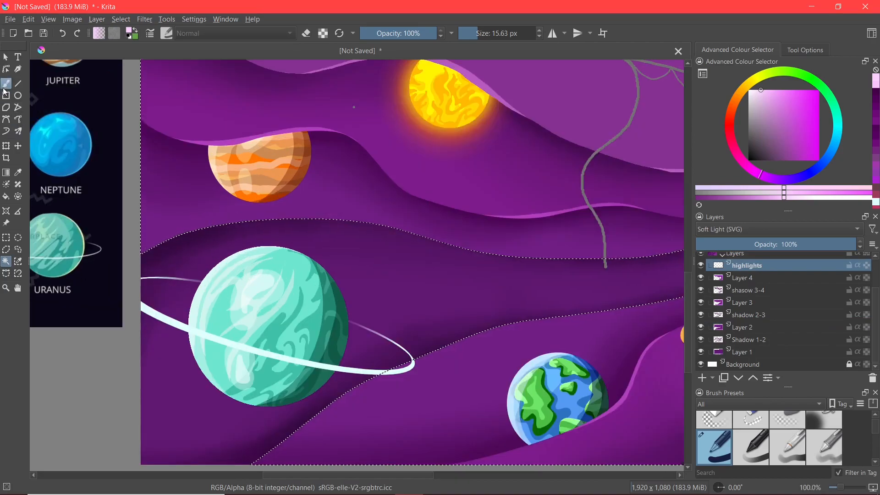
pyautogui.moveTo(459, 294)
pyautogui.mouseDown()
pyautogui.moveTo(407, 288)
pyautogui.moveTo(386, 275)
pyautogui.moveTo(378, 246)
pyautogui.mouseUp()
pyautogui.scroll(-1, 293, 312)
pyautogui.moveTo(246, 330); pyautogui.dragTo(241, 163)
pyautogui.moveTo(95, 208); pyautogui.dragTo(312, 178)
pyautogui.moveTo(528, 213); pyautogui.dragTo(659, 192)
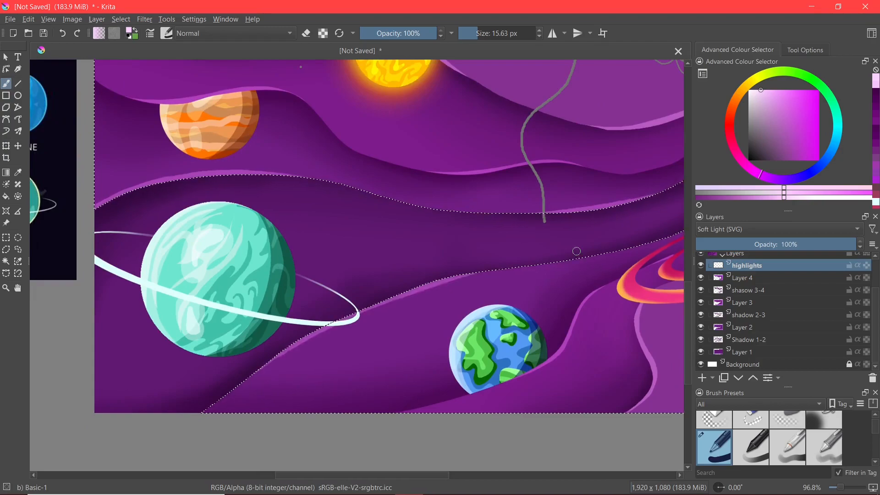
pyautogui.scroll(-2, 504, 275)
pyautogui.moveTo(448, 322)
pyautogui.mouseDown()
pyautogui.moveTo(281, 368)
pyautogui.moveTo(379, 339)
pyautogui.mouseUp()
pyautogui.hotkey('ctrl', 'shift', 'a')
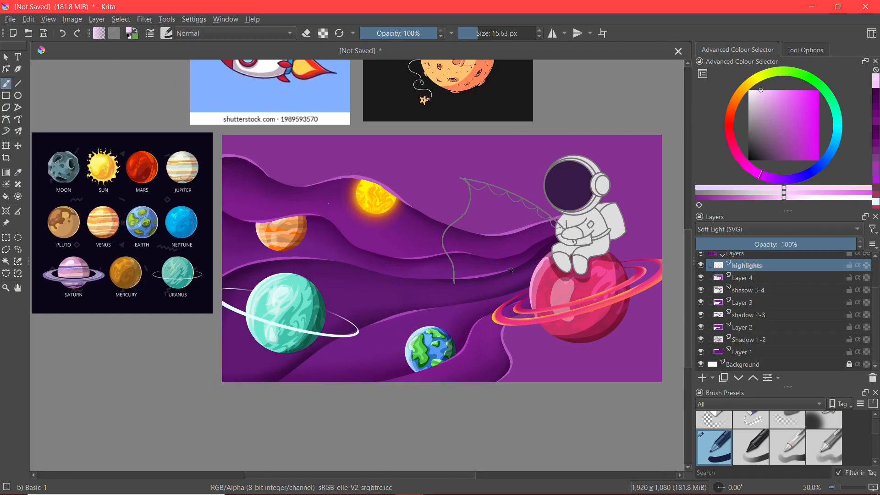
# Collapse the Layers group, add a paint layer directly above it, and name it "planet shadow".
pyautogui.scroll(1, 794, 340)
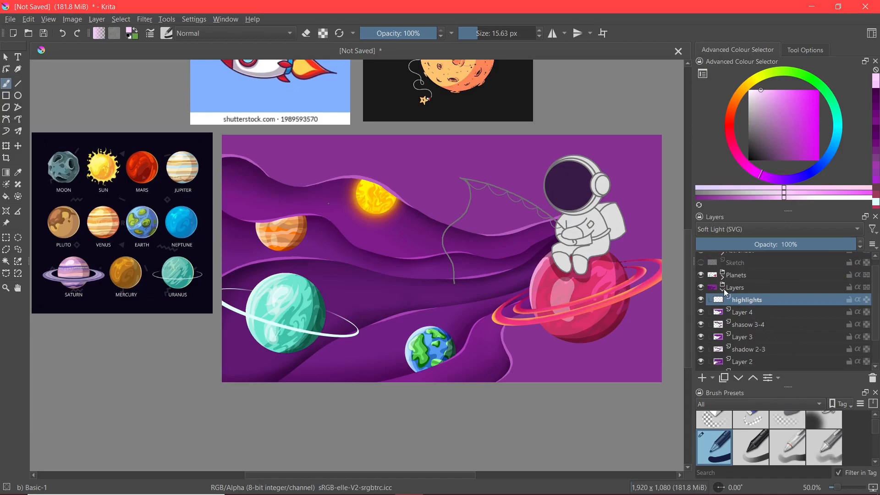
pyautogui.click(725, 290)
pyautogui.click(734, 296)
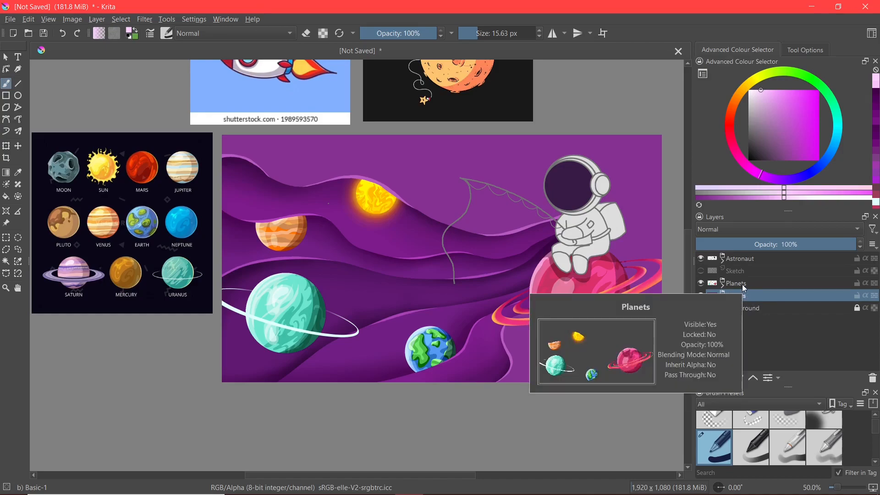
pyautogui.click(706, 378)
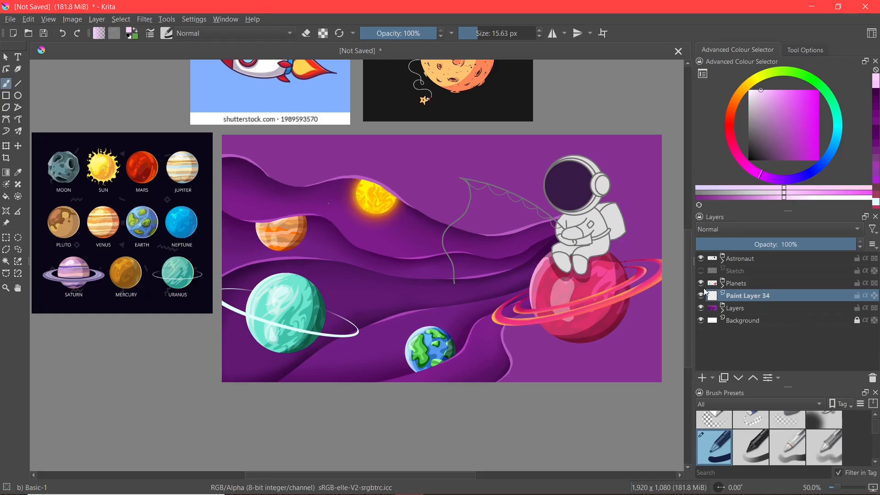
pyautogui.doubleClick(750, 296)
pyautogui.write('planet shadow')
pyautogui.press('Return')
# Set up the Airbrush Soft brush with 47% opacity, a 518.89 px size and a dark purple colour.
pyautogui.click(166, 34)
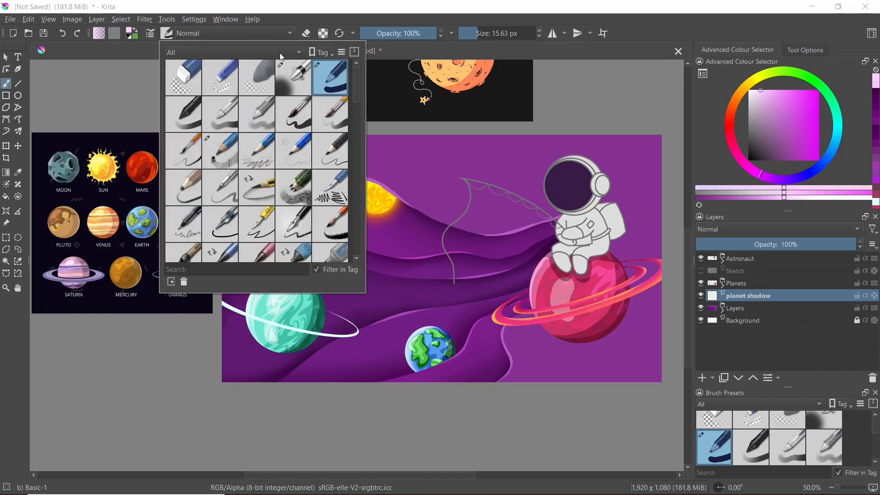
pyautogui.click(286, 81)
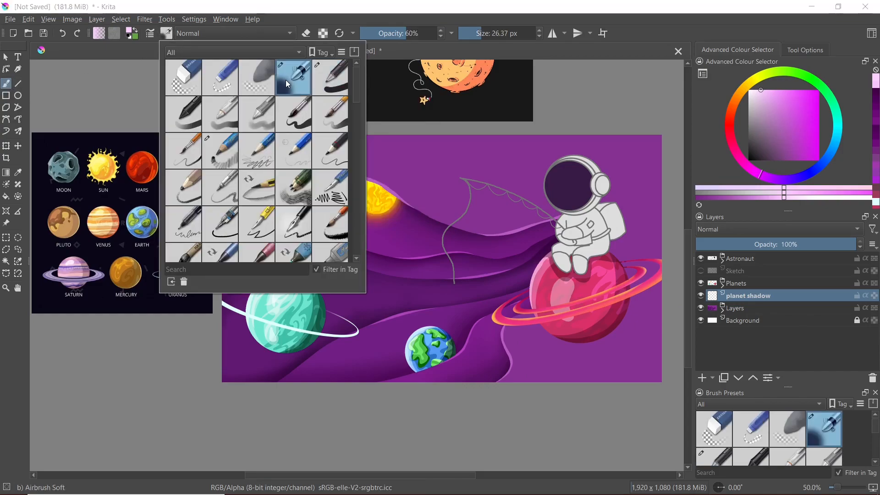
pyautogui.click(466, 13)
pyautogui.moveTo(409, 38); pyautogui.dragTo(399, 41)
pyautogui.moveTo(487, 37); pyautogui.dragTo(526, 35)
pyautogui.moveTo(788, 173)
pyautogui.mouseDown()
pyautogui.moveTo(786, 166)
pyautogui.moveTo(781, 178)
pyautogui.mouseUp()
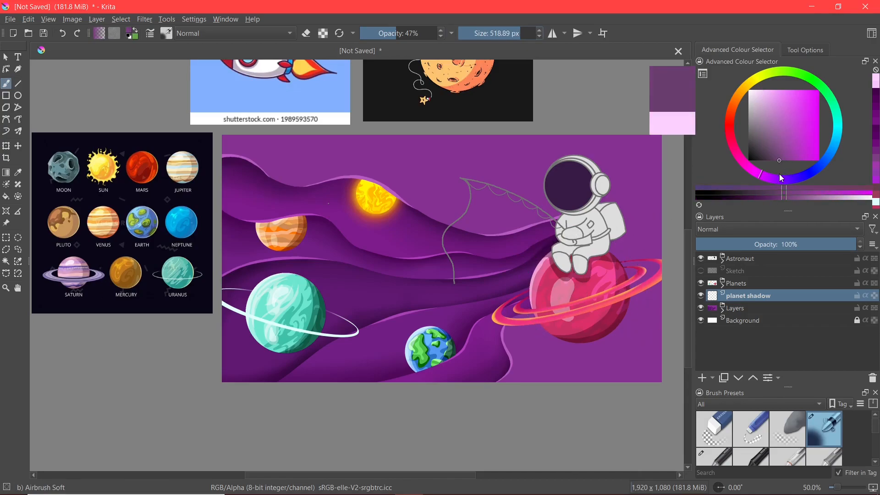
# Set the planet shadow layer to Multiply and airbrush a soft shadow beneath the pink ringed planet, reducing the brush to 265.68 px.
pyautogui.moveTo(438, 292)
pyautogui.mouseDown()
pyautogui.moveTo(430, 290)
pyautogui.moveTo(507, 268)
pyautogui.moveTo(504, 196)
pyautogui.moveTo(522, 332)
pyautogui.mouseUp()
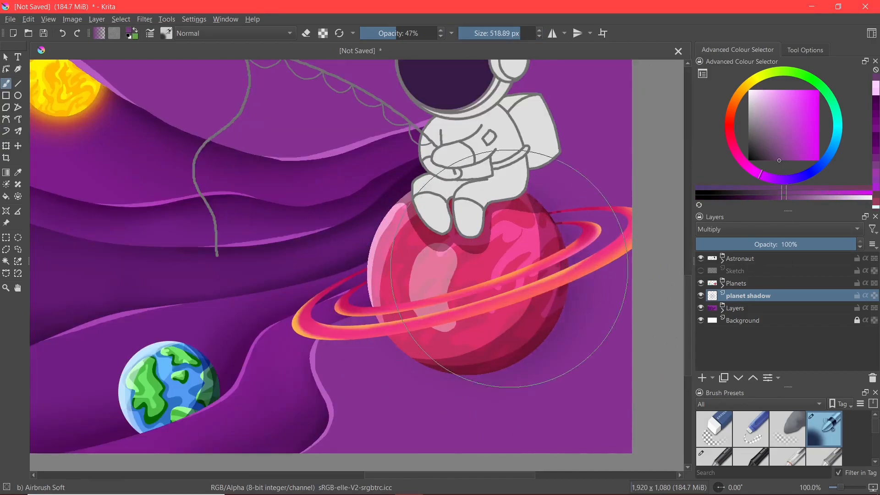
pyautogui.scroll(-2, 439, 314)
pyautogui.scroll(1, 504, 338)
pyautogui.scroll(-1, 611, 388)
pyautogui.hotkey('ctrl', 'z')
pyautogui.press('[')
pyautogui.press('[')
pyautogui.press('[')
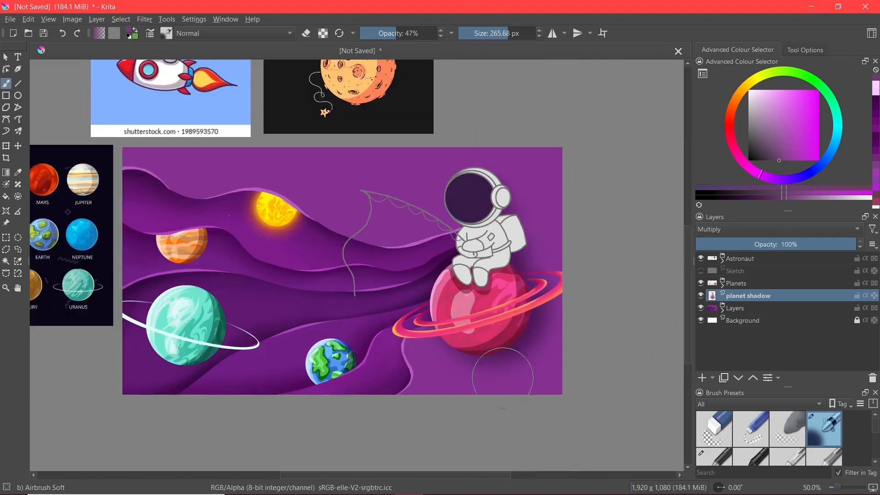
# Airbrush soft shadows behind the smaller planets, adjusting the brush size to each one, and undo the last misplaced dab.
pyautogui.scroll(-1, 551, 330)
pyautogui.scroll(2, 452, 410)
pyautogui.moveTo(105, 246)
pyautogui.mouseDown()
pyautogui.moveTo(162, 226)
pyautogui.moveTo(145, 283)
pyautogui.mouseUp()
pyautogui.scroll(-1, 292, 292)
pyautogui.moveTo(292, 291); pyautogui.dragTo(345, 339)
pyautogui.moveTo(513, 36); pyautogui.dragTo(520, 37)
pyautogui.click(252, 314)
pyautogui.moveTo(412, 317); pyautogui.dragTo(377, 344)
pyautogui.click(503, 36)
pyautogui.click(222, 258)
pyautogui.hotkey('ctrl', 'z')
# Airbrush broad soft shadows behind the astronaut and the pink ringed planet, enlarging the brush to 603.87 px.
pyautogui.click(510, 33)
pyautogui.moveTo(528, 346)
pyautogui.mouseDown()
pyautogui.moveTo(532, 307)
pyautogui.moveTo(502, 314)
pyautogui.mouseUp()
pyautogui.click(517, 33)
pyautogui.click(524, 34)
pyautogui.click(480, 295)
pyautogui.scroll(-1, 518, 338)
pyautogui.moveTo(577, 401); pyautogui.dragTo(554, 403)
pyautogui.scroll(1, 329, 354)
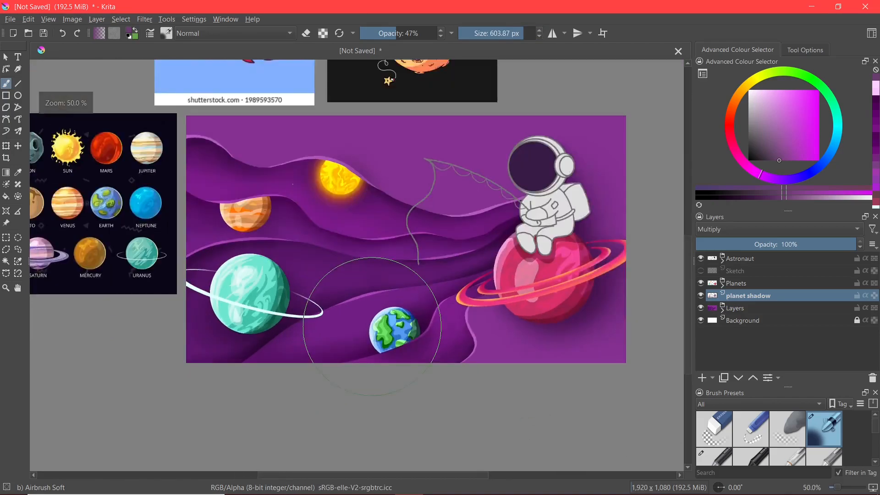
# Identify the lowest wave layer in the Layers group and add a paint layer with inherited alpha above Layer 1.
pyautogui.scroll(1, 373, 326)
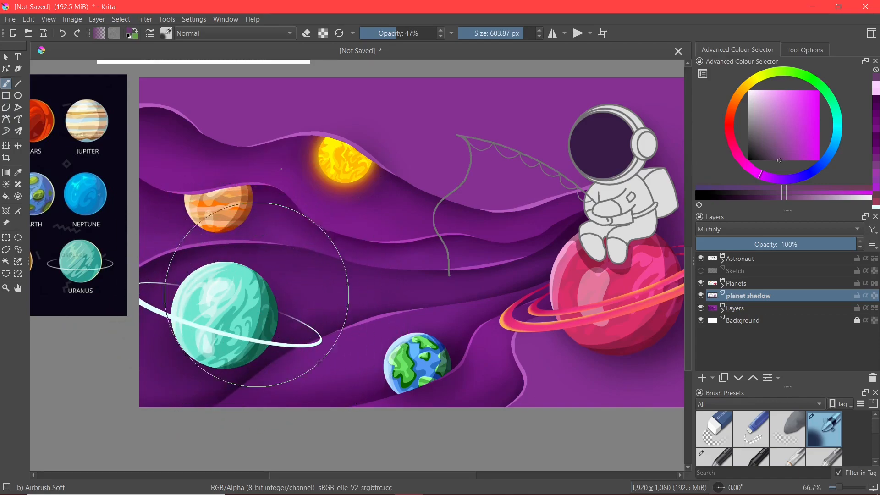
pyautogui.moveTo(523, 35); pyautogui.dragTo(499, 34)
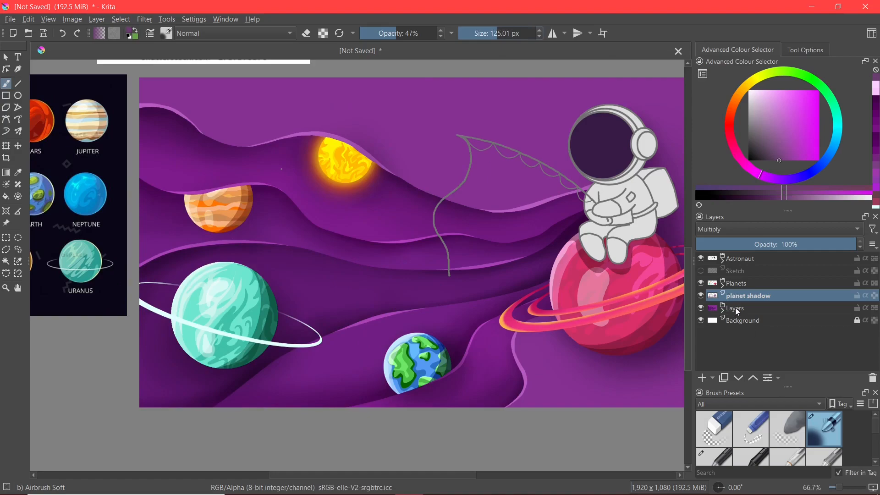
pyautogui.click(723, 311)
pyautogui.scroll(-3, 743, 311)
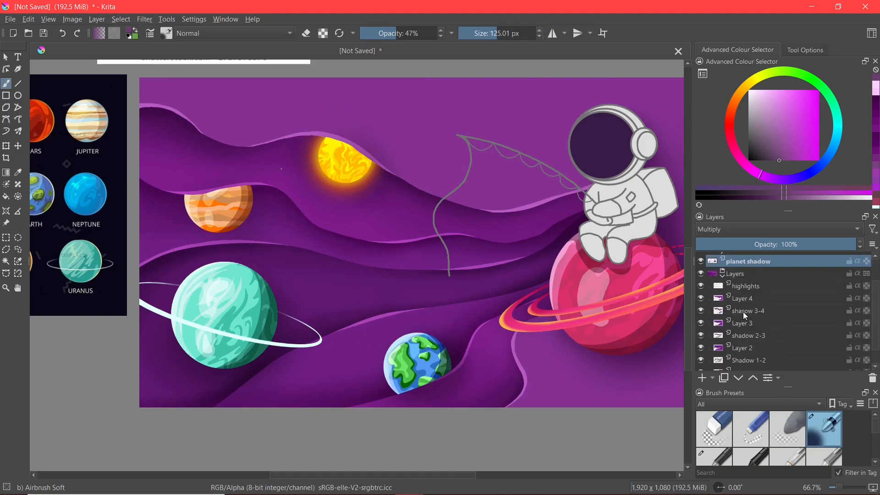
pyautogui.click(702, 352)
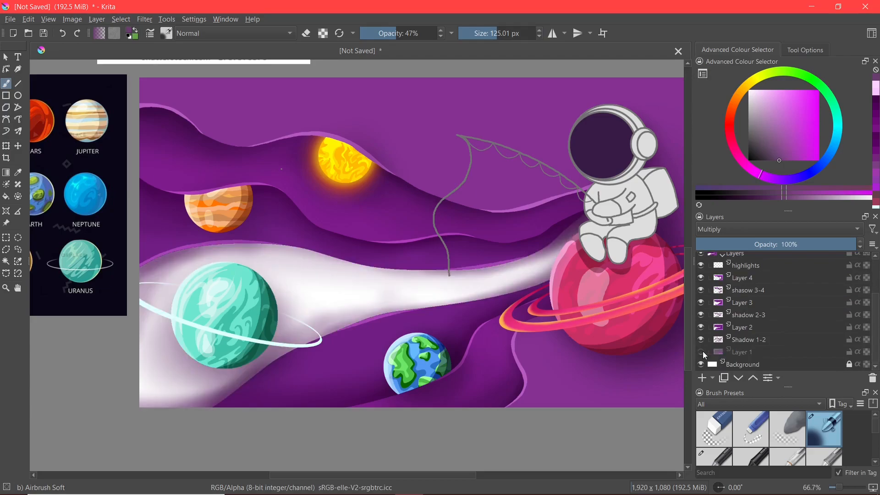
pyautogui.click(703, 352)
pyautogui.click(761, 352)
pyautogui.press('Insert')
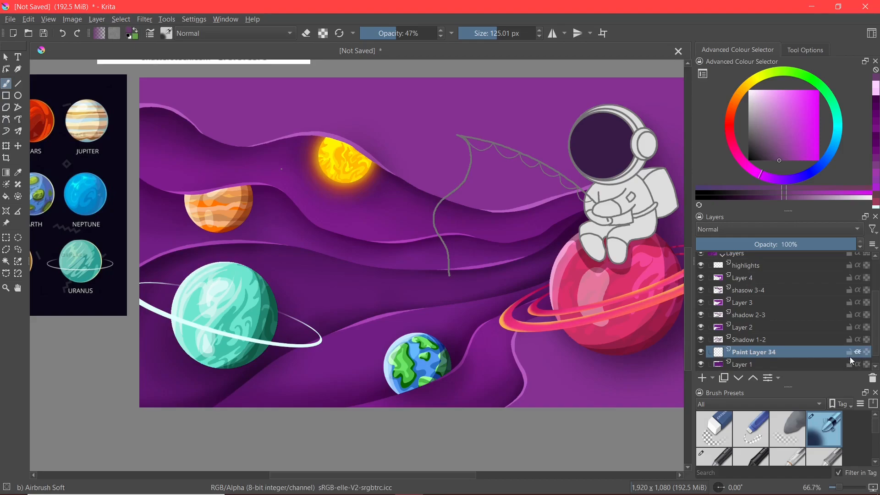
# Spatter faint pale star specks over Layer 1's wave with the Texture Splat brush at 107.99 px, 61% opacity, in Soft Light mode.
pyautogui.click(167, 34)
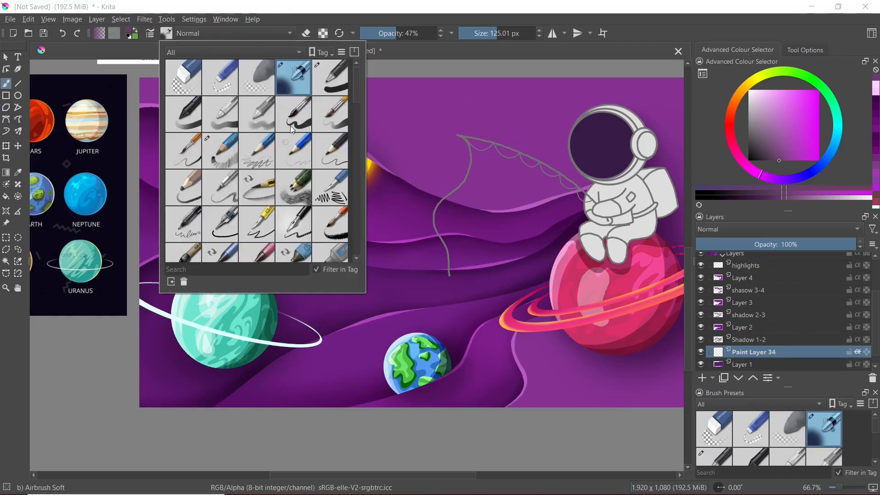
pyautogui.scroll(-5, 293, 130)
pyautogui.moveTo(358, 113); pyautogui.dragTo(356, 231)
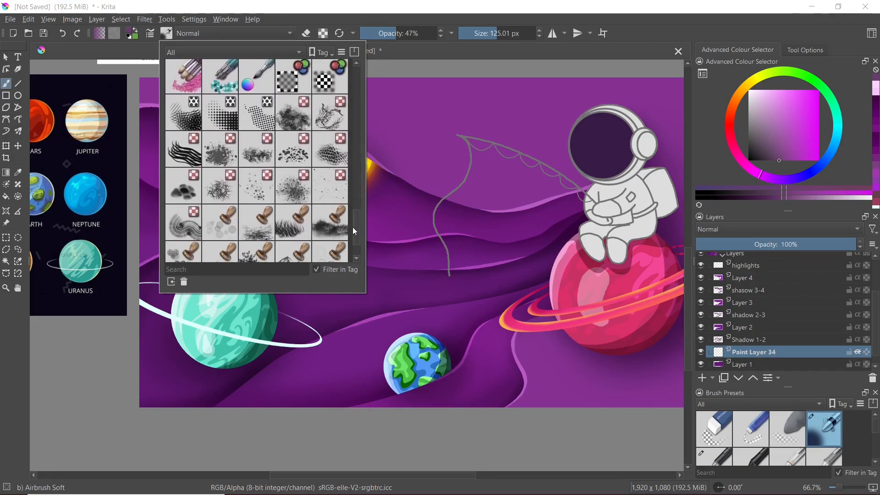
pyautogui.click(258, 197)
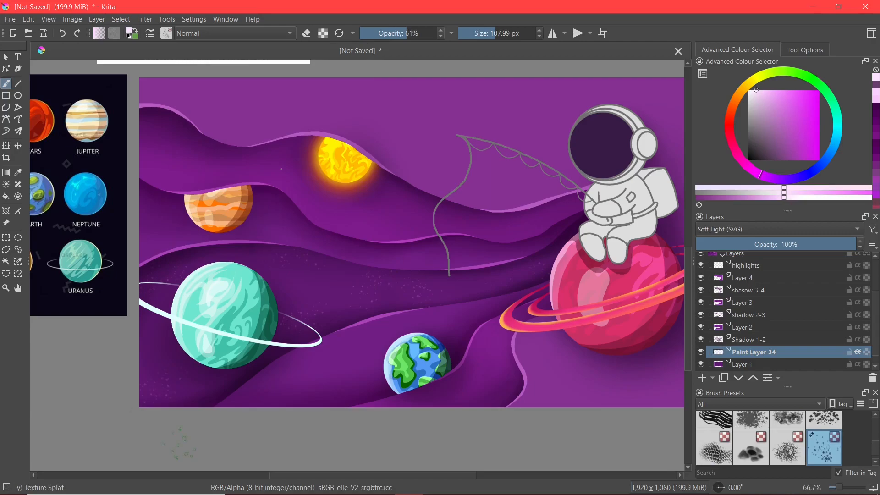
# Scatter brighter stars over the same wave on another new layer with the Texture Splat brush at 198.50 px and 75% opacity.
pyautogui.click(166, 33)
pyautogui.click(336, 192)
pyautogui.click(232, 316)
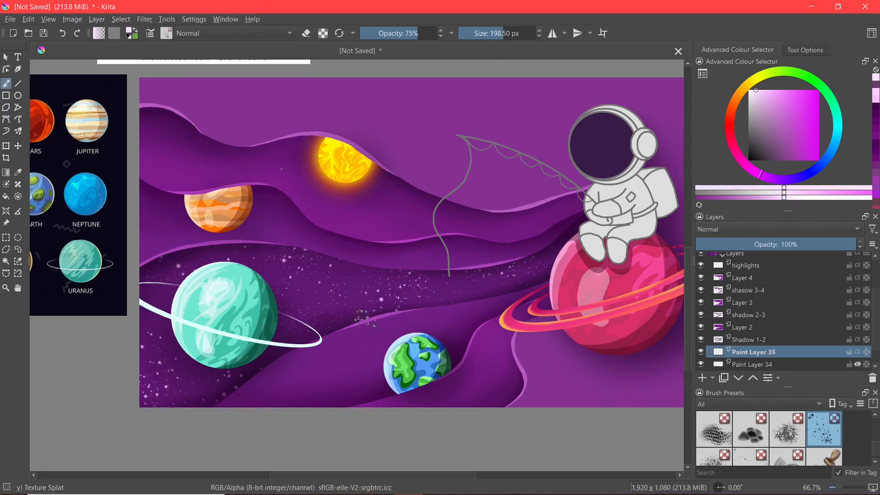
# Merge the brighter star layer with the star layer below it and rename the merged layer "stars".
pyautogui.scroll(-2, 365, 318)
pyautogui.scroll(1, 362, 340)
pyautogui.scroll(-1, 774, 361)
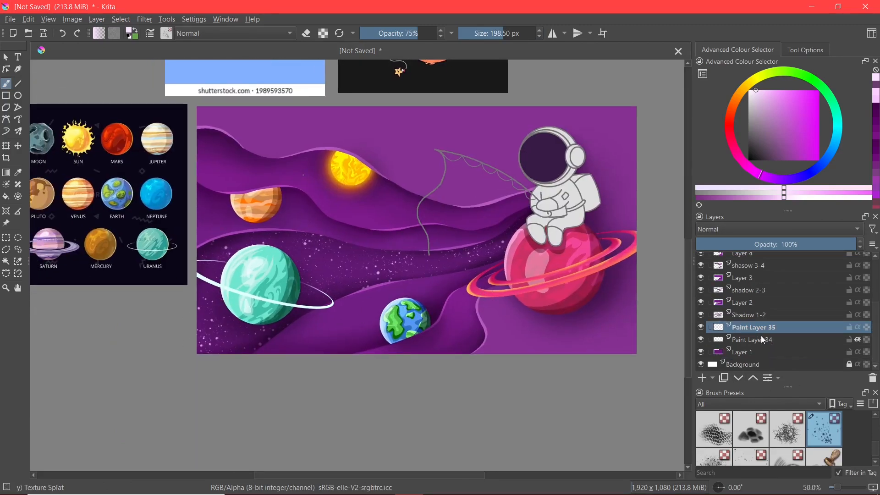
pyautogui.rightClick(762, 337)
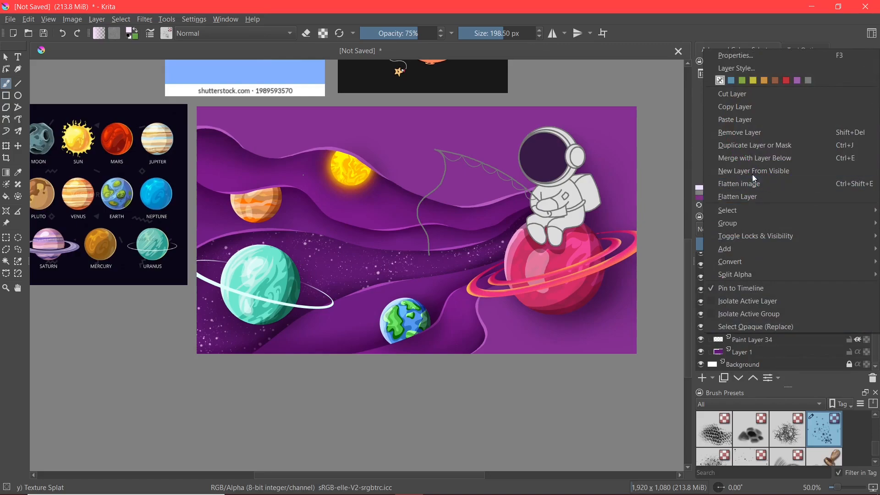
pyautogui.click(752, 158)
pyautogui.doubleClick(771, 343)
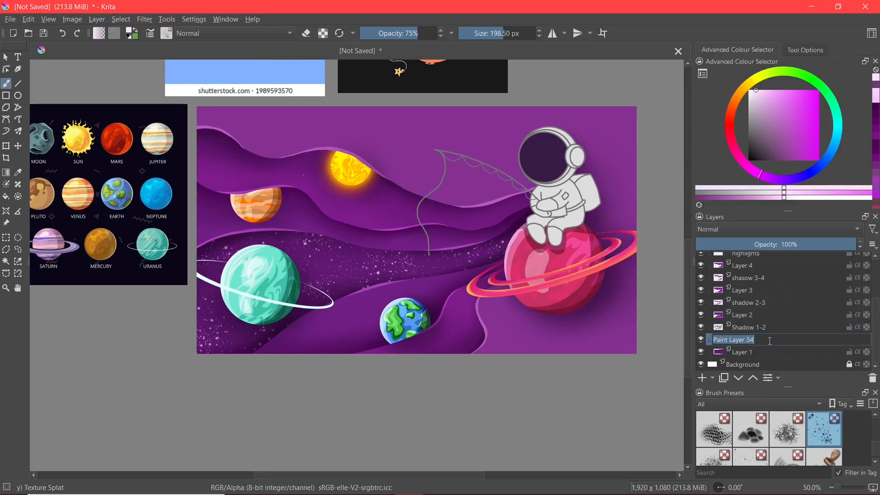
pyautogui.write('stars')
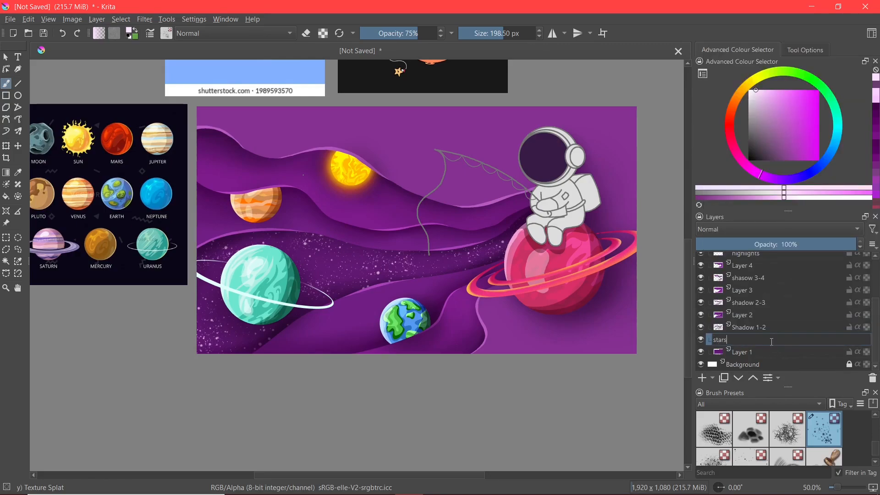
pyautogui.press('Return')
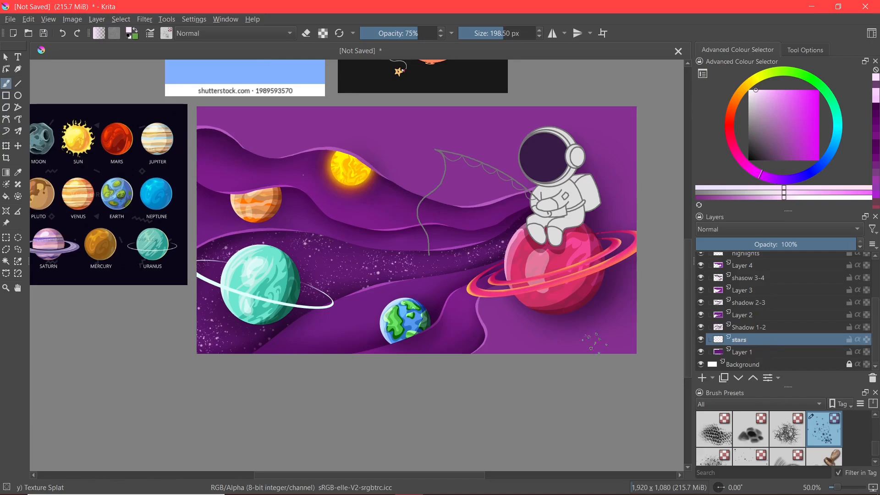
# Examine the astronaut in the artwork and the shading on the rocket and fishing astronaut reference images.
pyautogui.press('pageup')
pyautogui.scroll(1, 546, 146)
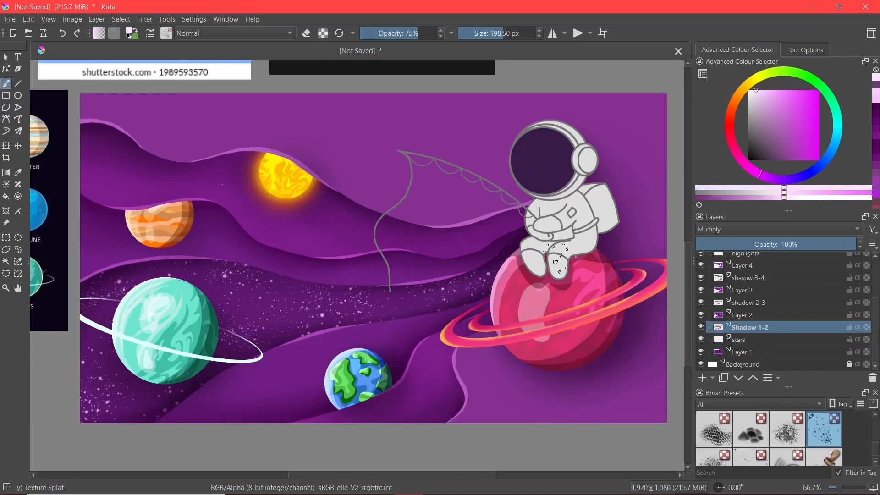
pyautogui.scroll(1, 564, 233)
pyautogui.scroll(-1, 564, 225)
pyautogui.moveTo(564, 219); pyautogui.dragTo(537, 297)
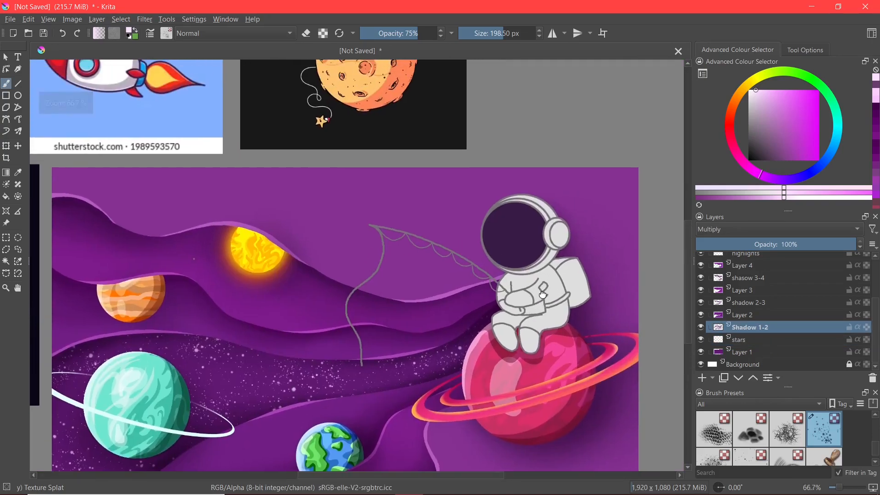
pyautogui.moveTo(276, 147); pyautogui.dragTo(360, 257)
pyautogui.moveTo(241, 213); pyautogui.dragTo(263, 269)
pyautogui.scroll(1, 168, 180)
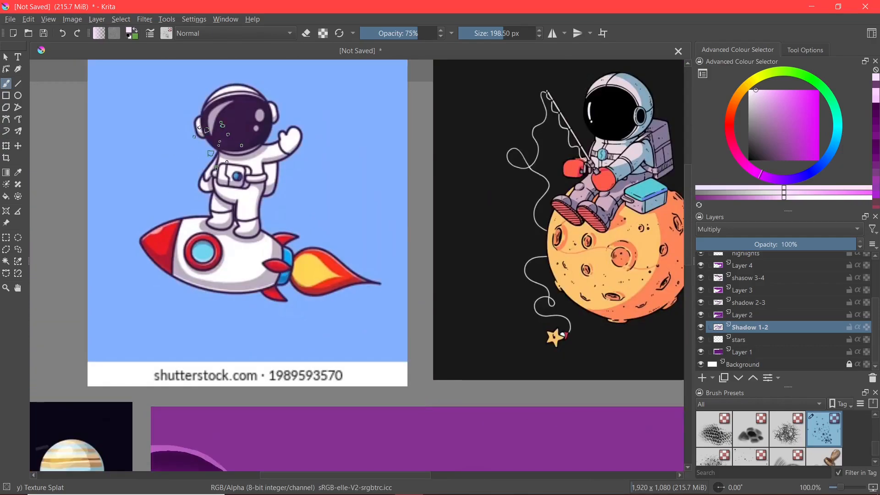
pyautogui.moveTo(243, 149); pyautogui.dragTo(236, 182)
pyautogui.scroll(1, 235, 204)
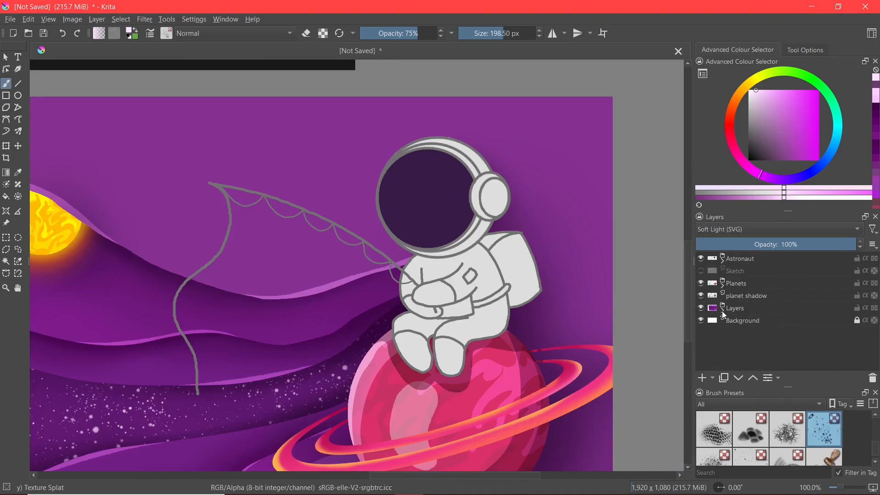
# Expand the Astronaut group and add a layer named "shadows" with inherited alpha above the Suit color layer.
pyautogui.click(723, 260)
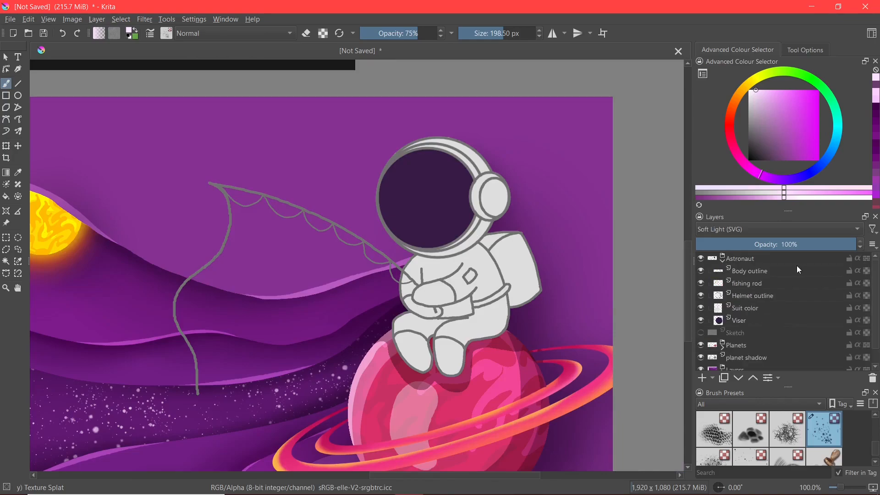
pyautogui.click(742, 309)
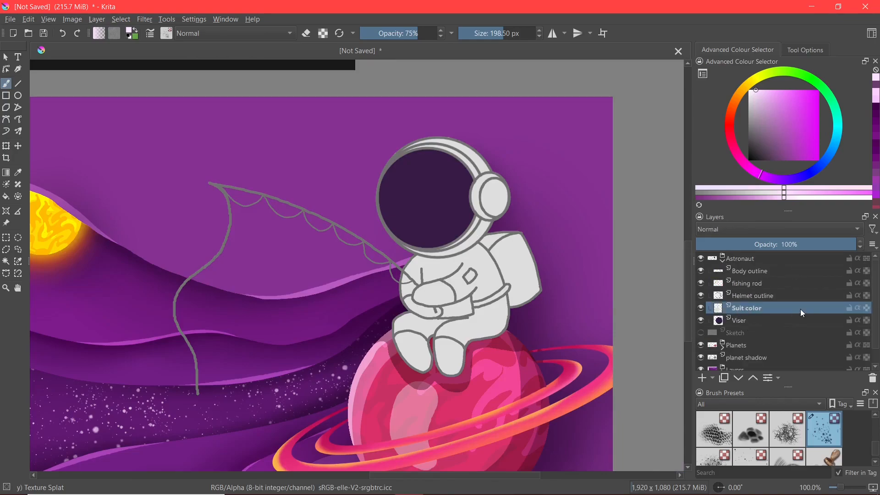
pyautogui.click(706, 378)
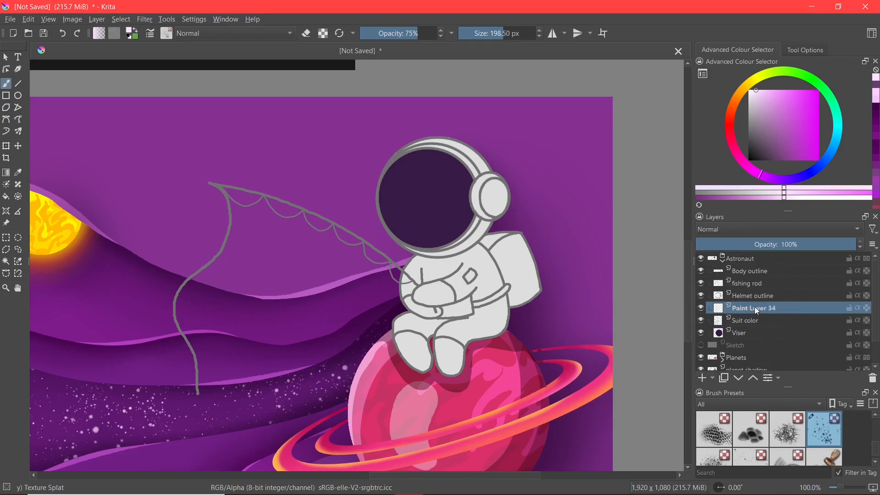
pyautogui.doubleClick(757, 311)
pyautogui.write('d')
pyautogui.write('hadows')
pyautogui.press('Return')
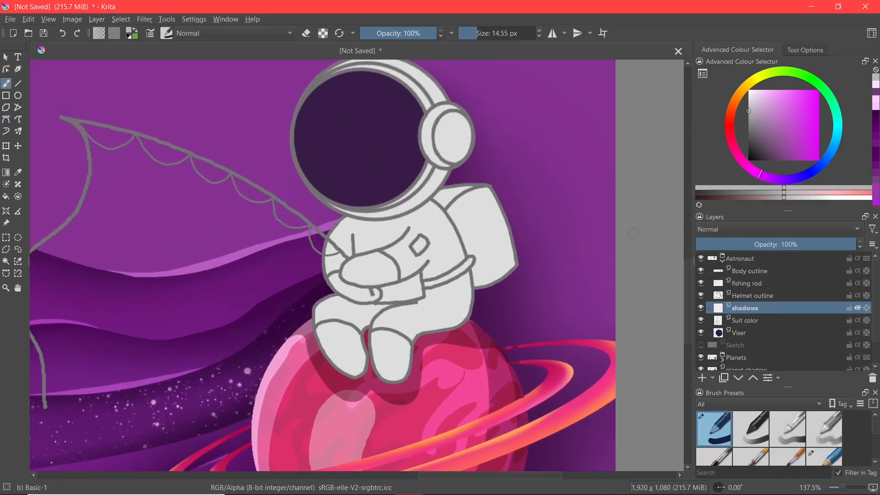
# Shade the edges of the astronaut's backpack in grey on the shadows layer with the Basic-1 brush at 3.31 px.
pyautogui.scroll(1, 527, 321)
pyautogui.moveTo(509, 247)
pyautogui.mouseDown()
pyautogui.moveTo(461, 248)
pyautogui.moveTo(446, 219)
pyautogui.moveTo(483, 148)
pyautogui.moveTo(433, 173)
pyautogui.mouseUp()
pyautogui.hotkey('ctrl', 'z')
pyautogui.moveTo(433, 173)
pyautogui.keyDown('shift'); pyautogui.mouseDown()
pyautogui.moveTo(424, 173)
pyautogui.moveTo(453, 233)
pyautogui.mouseUp(); pyautogui.keyUp('shift')
pyautogui.moveTo(452, 232); pyautogui.dragTo(439, 186)
pyautogui.moveTo(490, 249); pyautogui.dragTo(502, 196)
pyautogui.moveTo(479, 153); pyautogui.dragTo(464, 151)
pyautogui.moveTo(427, 151)
pyautogui.mouseDown()
pyautogui.moveTo(408, 162)
pyautogui.moveTo(424, 153)
pyautogui.mouseUp()
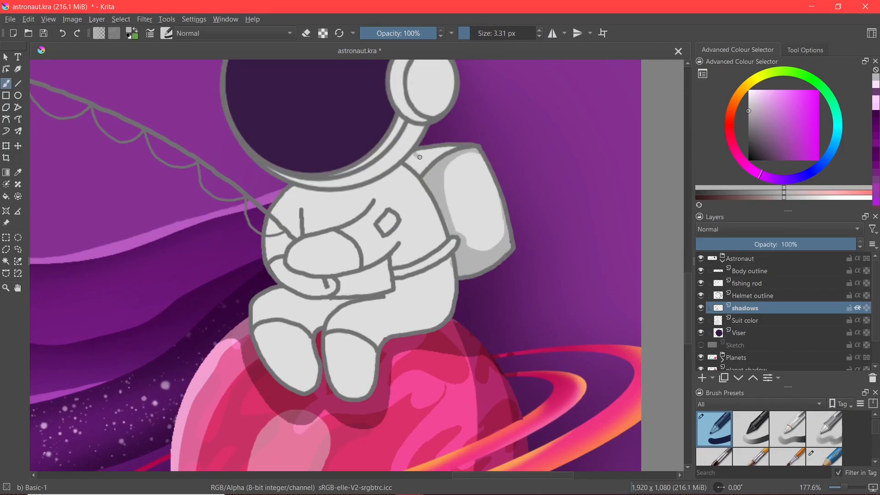
pyautogui.moveTo(454, 148); pyautogui.dragTo(412, 165)
# Paint grey shadows on the astronaut's boots, thighs and hip on the shadows layer.
pyautogui.moveTo(399, 280)
pyautogui.mouseDown()
pyautogui.moveTo(440, 270)
pyautogui.moveTo(459, 283)
pyautogui.moveTo(366, 393)
pyautogui.mouseUp()
pyautogui.moveTo(451, 286); pyautogui.dragTo(417, 329)
pyautogui.moveTo(328, 342)
pyautogui.mouseDown()
pyautogui.moveTo(371, 356)
pyautogui.moveTo(362, 385)
pyautogui.moveTo(332, 357)
pyautogui.mouseUp()
pyautogui.moveTo(383, 340)
pyautogui.mouseDown()
pyautogui.moveTo(295, 365)
pyautogui.moveTo(317, 364)
pyautogui.moveTo(288, 372)
pyautogui.moveTo(298, 389)
pyautogui.moveTo(302, 334)
pyautogui.moveTo(323, 319)
pyautogui.mouseUp()
pyautogui.moveTo(257, 303)
pyautogui.mouseDown()
pyautogui.moveTo(376, 302)
pyautogui.moveTo(401, 289)
pyautogui.mouseUp()
# Paint grey shadows along the astronaut's arms, chest folds and the collar below the helmet.
pyautogui.moveTo(294, 294); pyautogui.dragTo(260, 291)
pyautogui.moveTo(340, 289)
pyautogui.mouseDown()
pyautogui.moveTo(431, 264)
pyautogui.moveTo(294, 263)
pyautogui.moveTo(406, 239)
pyautogui.mouseUp()
pyautogui.moveTo(373, 200)
pyautogui.mouseDown()
pyautogui.moveTo(347, 222)
pyautogui.moveTo(305, 217)
pyautogui.moveTo(298, 236)
pyautogui.mouseUp()
pyautogui.moveTo(288, 243)
pyautogui.mouseDown()
pyautogui.moveTo(321, 281)
pyautogui.moveTo(314, 288)
pyautogui.moveTo(332, 291)
pyautogui.mouseUp()
pyautogui.moveTo(287, 191)
pyautogui.mouseDown()
pyautogui.moveTo(430, 199)
pyautogui.moveTo(392, 173)
pyautogui.moveTo(444, 239)
pyautogui.moveTo(406, 177)
pyautogui.mouseUp()
# Paint grey shadows on the helmet's lower rim and headband and around the round earpiece.
pyautogui.scroll(1, 406, 178)
pyautogui.moveTo(343, 217); pyautogui.dragTo(250, 241)
pyautogui.moveTo(380, 202)
pyautogui.mouseDown()
pyautogui.moveTo(327, 217)
pyautogui.moveTo(386, 171)
pyautogui.mouseUp()
pyautogui.moveTo(365, 105)
pyautogui.mouseDown()
pyautogui.moveTo(374, 140)
pyautogui.moveTo(404, 161)
pyautogui.mouseUp()
pyautogui.moveTo(385, 120); pyautogui.dragTo(422, 154)
pyautogui.scroll(-1, 422, 154)
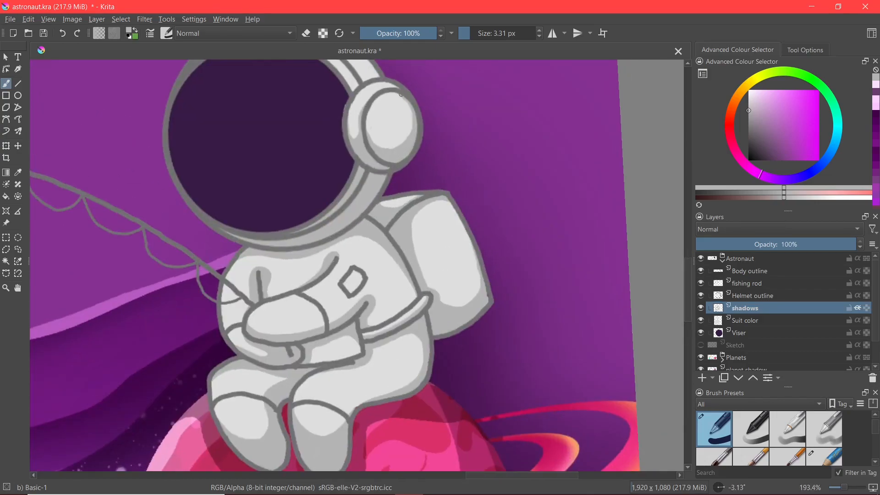
pyautogui.scroll(-4, 442, 197)
pyautogui.scroll(-1, 442, 197)
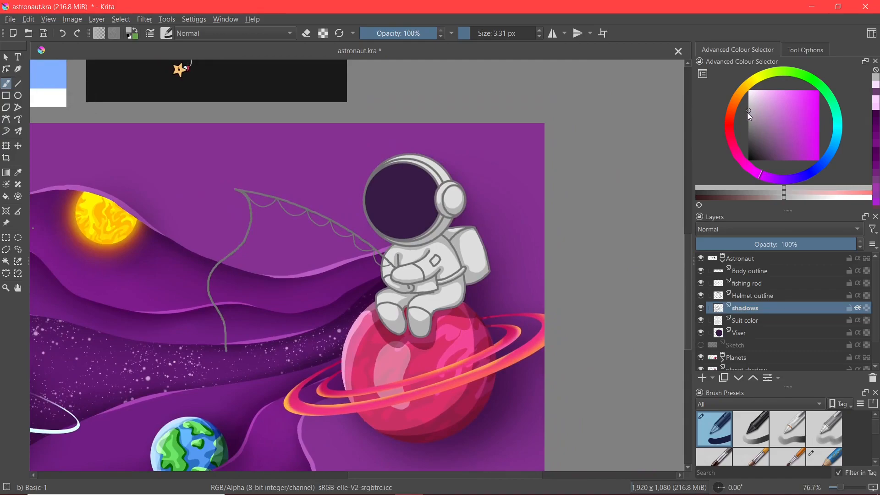
# Recolor the suit shadows with a slightly darker grey using the Fill tool.
pyautogui.moveTo(749, 111); pyautogui.dragTo(748, 117)
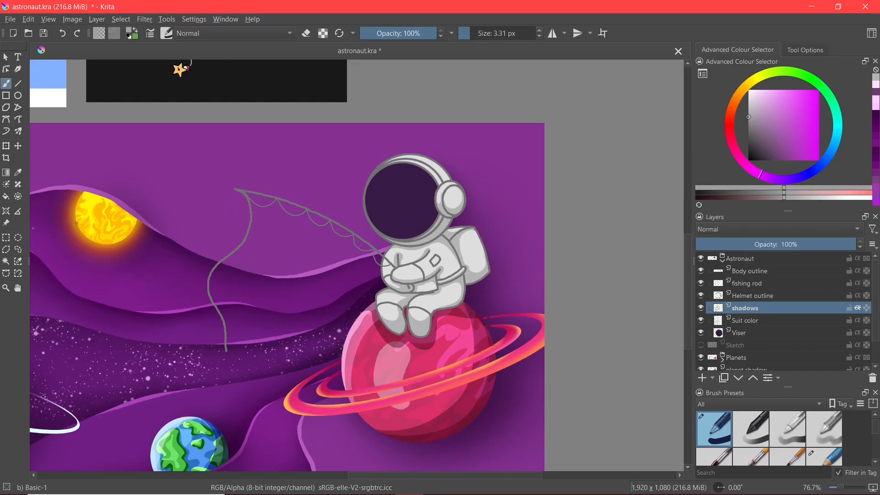
pyautogui.click(6, 197)
pyautogui.click(439, 234)
pyautogui.scroll(1, 438, 234)
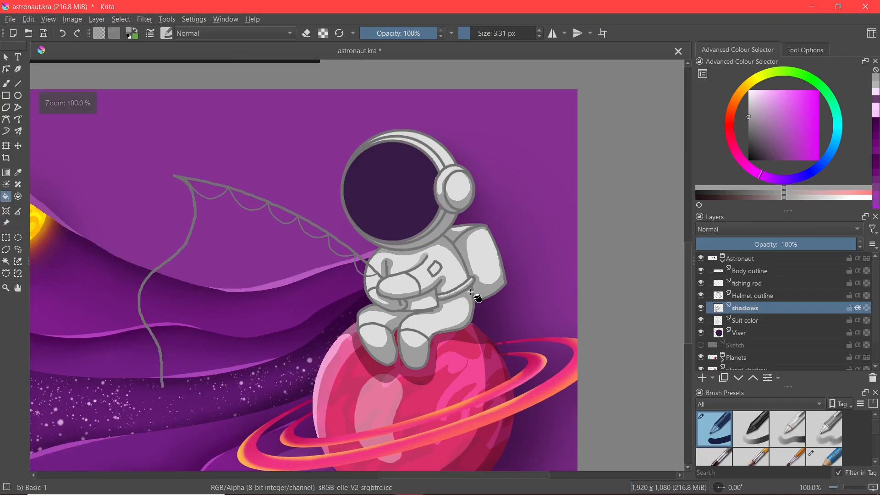
pyautogui.scroll(2, 418, 367)
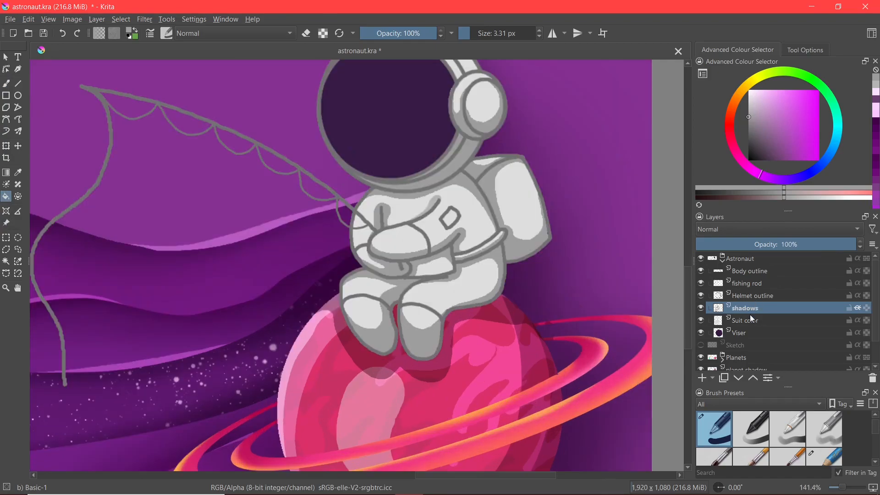
# Add a paint layer above the shadows layer and color the astronaut's chest badge bright blue with the brush.
pyautogui.click(703, 379)
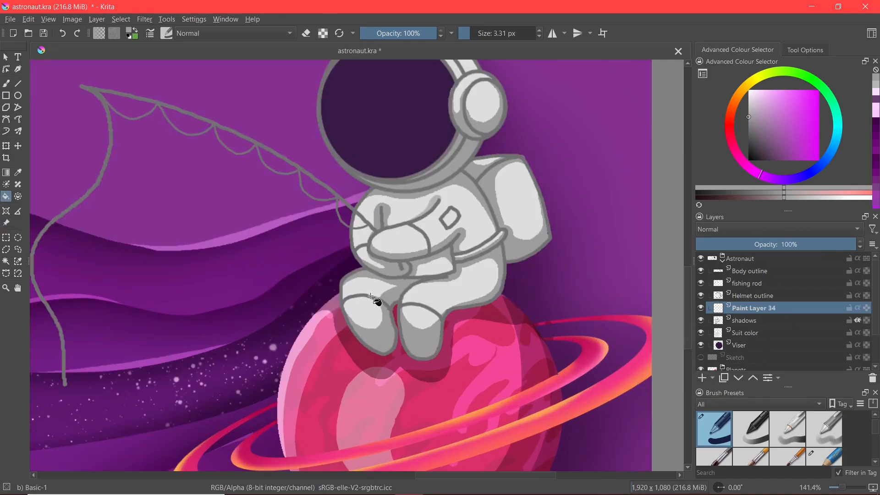
pyautogui.scroll(1, 485, 262)
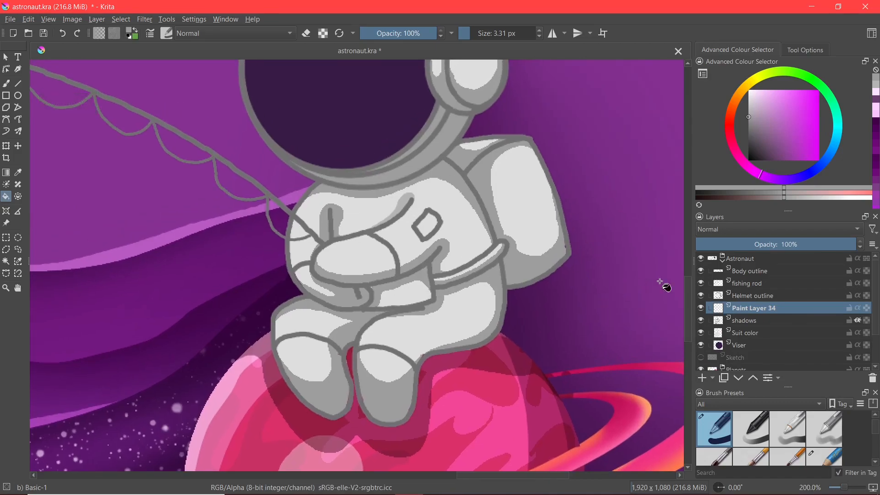
pyautogui.click(5, 84)
pyautogui.click(819, 164)
pyautogui.click(817, 112)
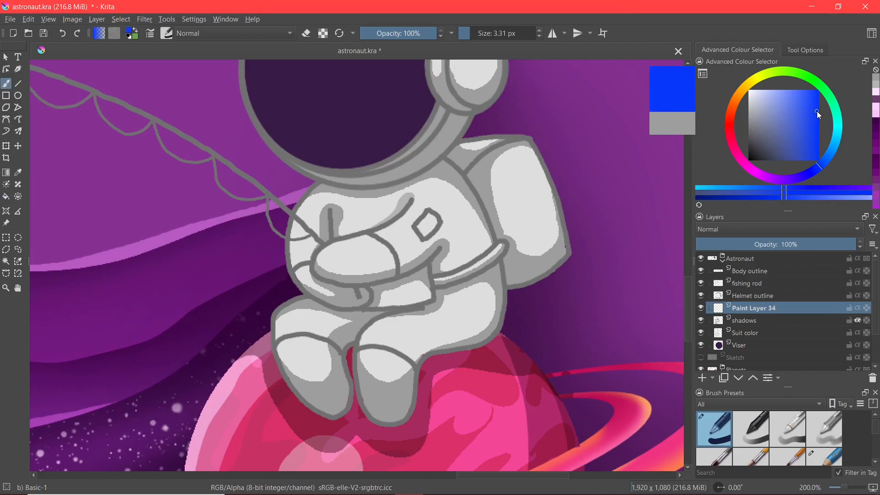
pyautogui.click(429, 227)
pyautogui.scroll(-3, 428, 229)
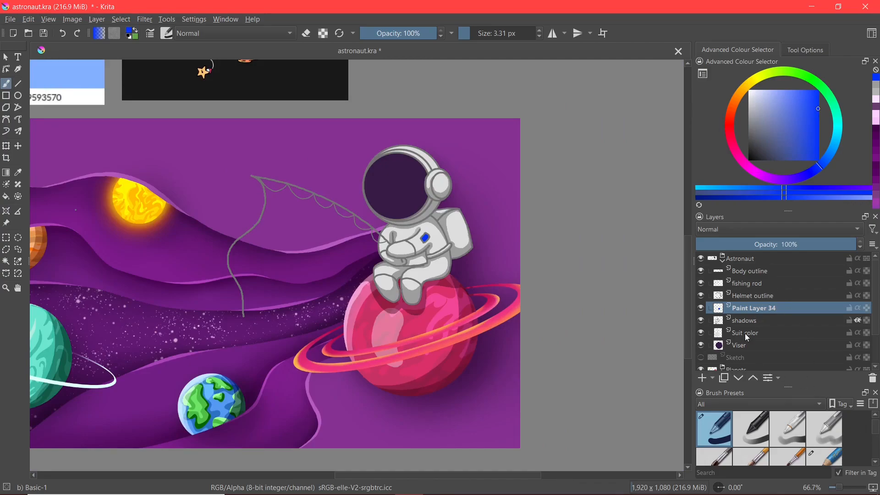
# Add a layer with inherited alpha above the Viser layer and choose a light purple based on the visor color.
pyautogui.click(780, 345)
pyautogui.click(703, 378)
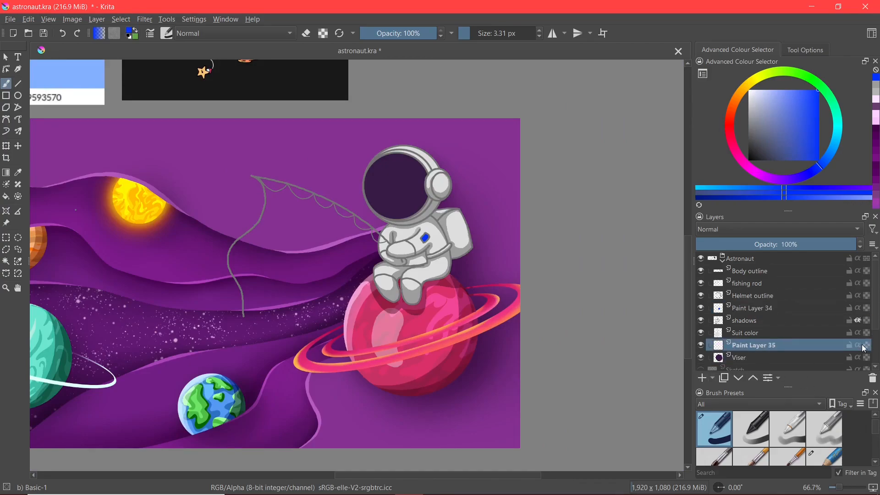
pyautogui.scroll(4, 381, 174)
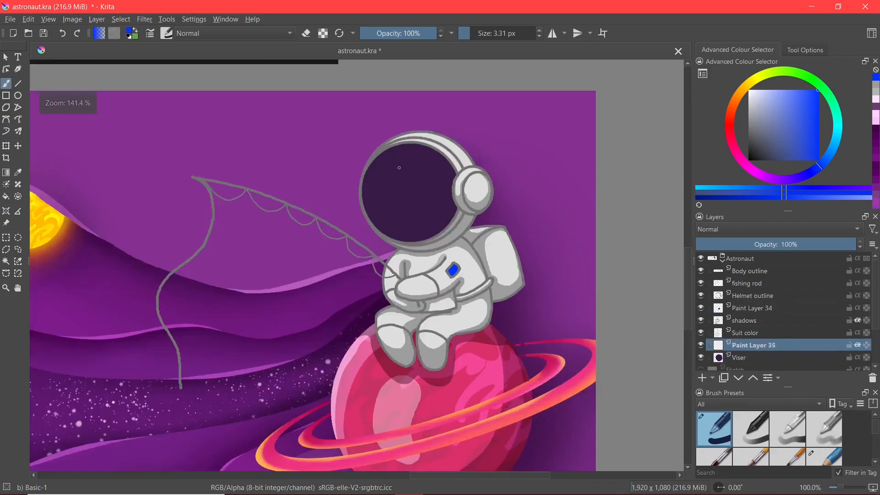
pyautogui.keyDown('ctrl'); pyautogui.click(399, 170); pyautogui.keyUp('ctrl')
pyautogui.click(857, 198)
# Draw a filled crescent and two round reflections on the visor with the Freehand Path tool, following the rocket astronaut reference.
pyautogui.click(18, 120)
pyautogui.click(805, 50)
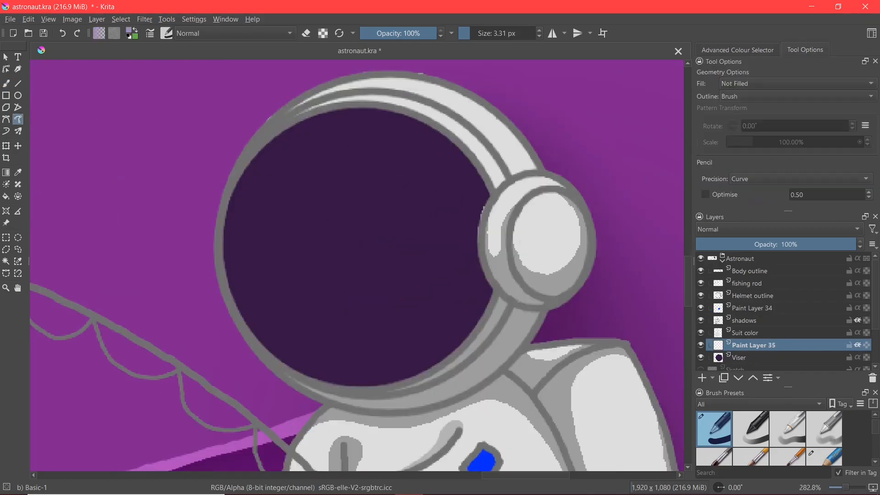
pyautogui.click(737, 50)
pyautogui.moveTo(295, 153)
pyautogui.mouseDown()
pyautogui.moveTo(288, 156)
pyautogui.moveTo(334, 148)
pyautogui.moveTo(298, 152)
pyautogui.mouseUp()
pyautogui.moveTo(294, 149)
pyautogui.mouseDown()
pyautogui.moveTo(377, 143)
pyautogui.moveTo(351, 160)
pyautogui.mouseUp()
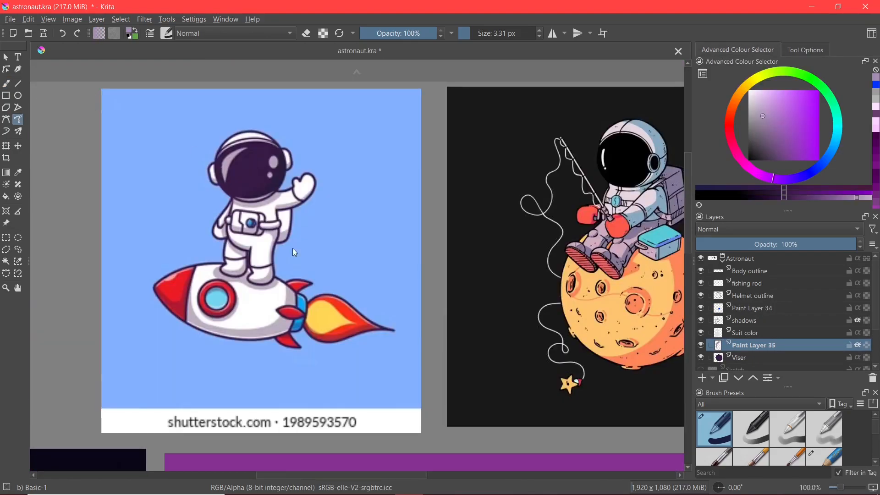
pyautogui.scroll(-2, 294, 252)
pyautogui.scroll(3, 526, 206)
pyautogui.scroll(-2, 528, 206)
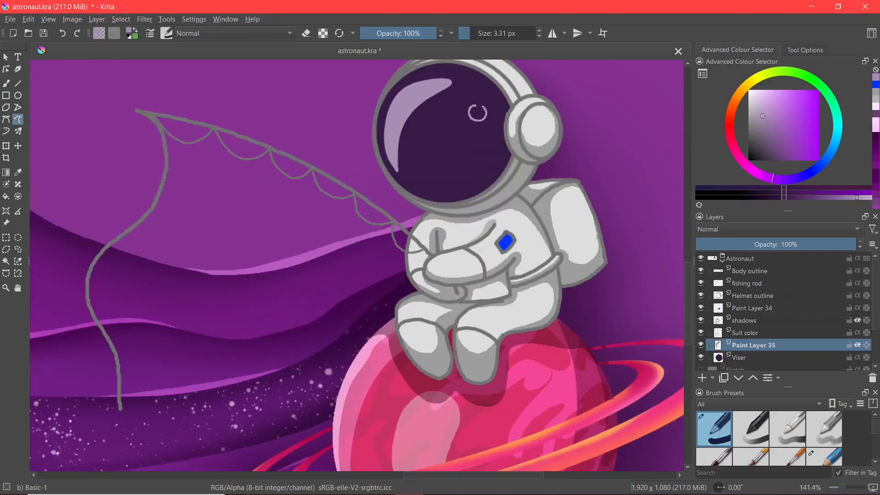
# Add another inherited-alpha layer above the Viser layer, set it to Multiply blending and choose a very dark purple.
pyautogui.click(702, 379)
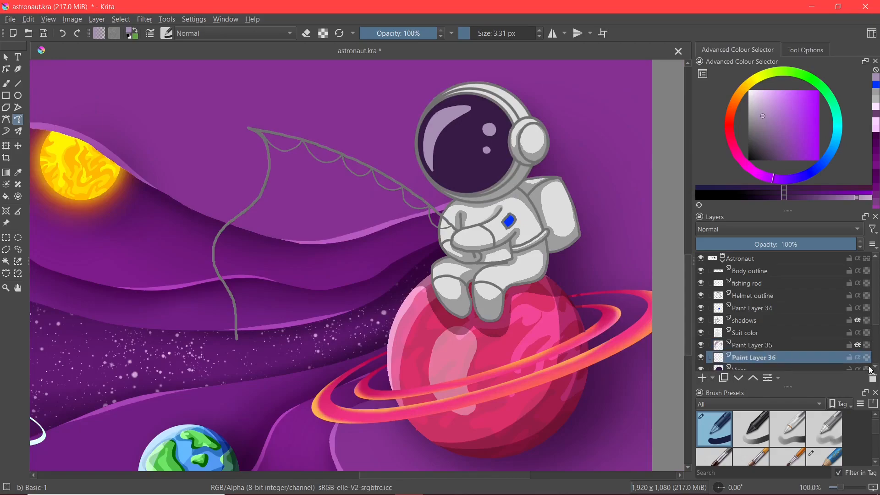
pyautogui.moveTo(808, 162); pyautogui.dragTo(771, 161)
pyautogui.click(735, 230)
pyautogui.click(725, 211)
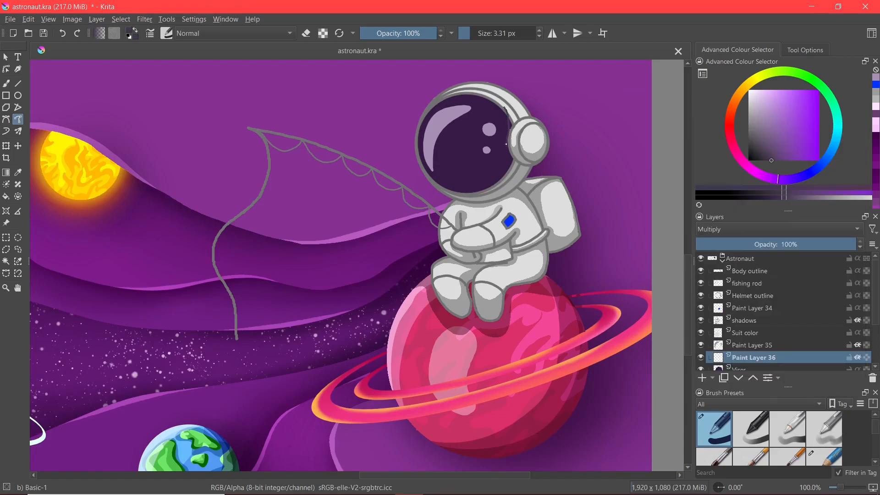
# Draw shadow shapes along the visor's lower and right edge and set the layer opacity to 51%.
pyautogui.moveTo(508, 135); pyautogui.dragTo(509, 161)
pyautogui.click(778, 244)
pyautogui.scroll(2, 572, 139)
pyautogui.moveTo(384, 214)
pyautogui.mouseDown()
pyautogui.moveTo(433, 195)
pyautogui.moveTo(465, 161)
pyautogui.mouseUp()
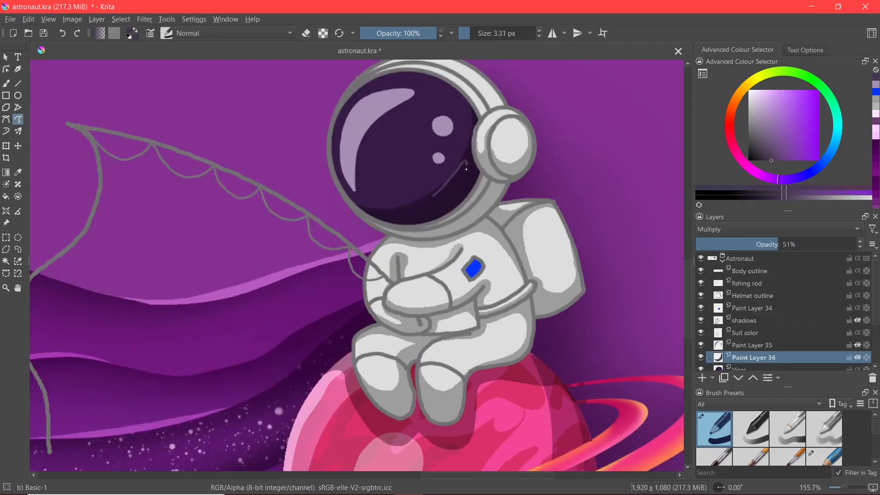
pyautogui.scroll(-4, 543, 355)
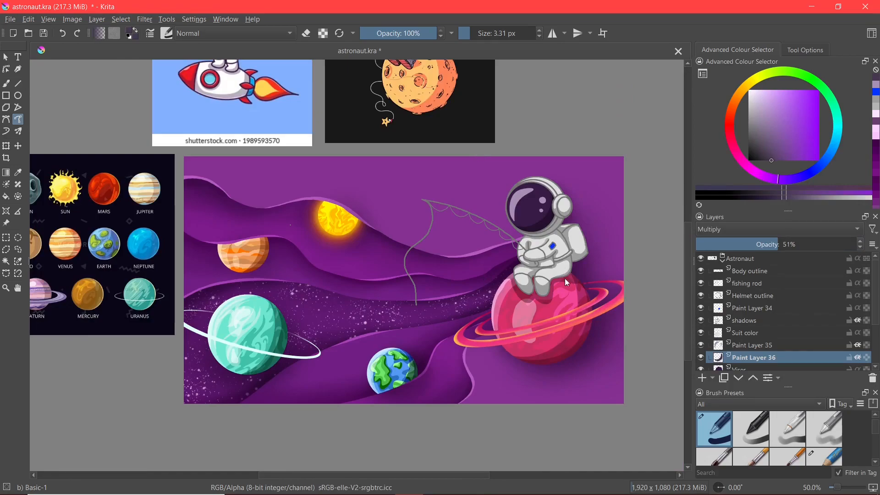
# Collapse the Astronaut group and add a paint layer above it.
pyautogui.click(721, 264)
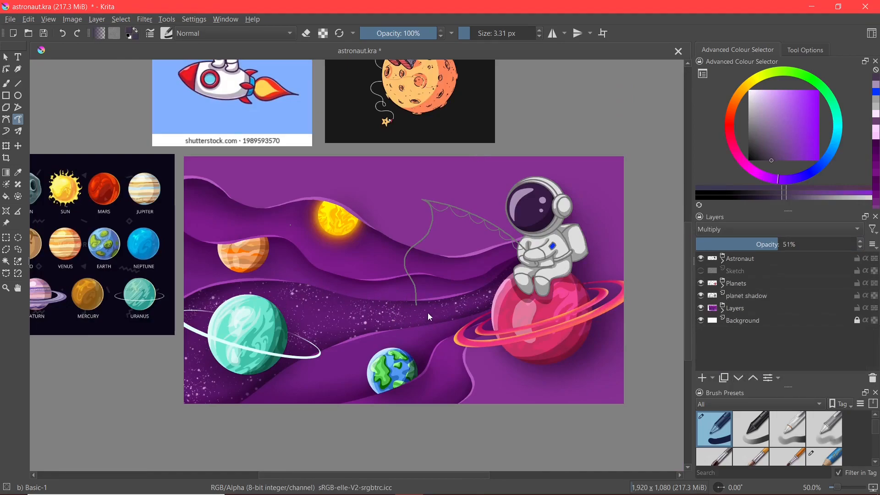
pyautogui.scroll(3, 452, 321)
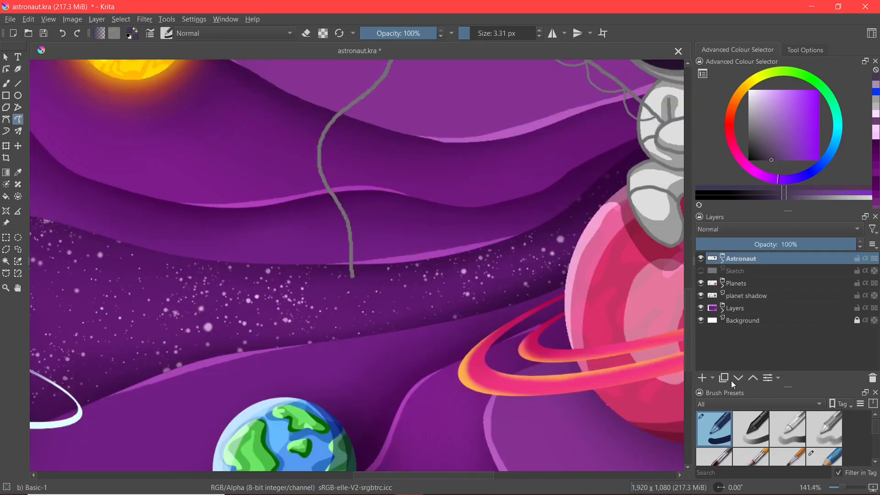
pyautogui.click(704, 379)
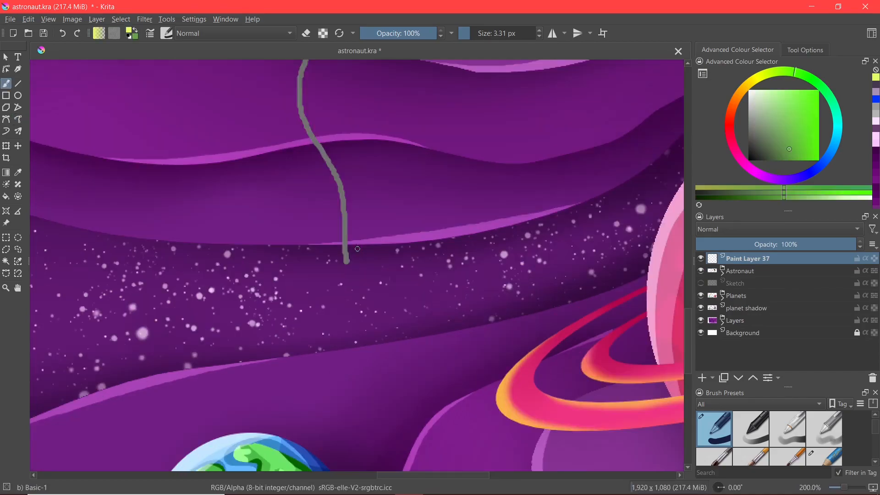
# Paint a solid yellow-green five-pointed star at the end of the fishing line with the 3.31 px brush.
pyautogui.moveTo(323, 317)
pyautogui.mouseDown()
pyautogui.moveTo(391, 276)
pyautogui.moveTo(324, 318)
pyautogui.mouseUp()
pyautogui.moveTo(340, 281)
pyautogui.mouseDown()
pyautogui.moveTo(323, 318)
pyautogui.moveTo(345, 287)
pyautogui.moveTo(371, 278)
pyautogui.moveTo(319, 274)
pyautogui.mouseUp()
pyautogui.moveTo(360, 299)
pyautogui.mouseDown()
pyautogui.moveTo(379, 321)
pyautogui.moveTo(400, 273)
pyautogui.moveTo(303, 269)
pyautogui.moveTo(341, 272)
pyautogui.moveTo(364, 238)
pyautogui.moveTo(382, 323)
pyautogui.moveTo(340, 270)
pyautogui.moveTo(320, 326)
pyautogui.moveTo(359, 295)
pyautogui.moveTo(382, 318)
pyautogui.moveTo(374, 285)
pyautogui.moveTo(407, 273)
pyautogui.mouseUp()
pyautogui.moveTo(303, 269)
pyautogui.mouseDown()
pyautogui.moveTo(321, 327)
pyautogui.moveTo(385, 325)
pyautogui.moveTo(381, 305)
pyautogui.mouseUp()
pyautogui.scroll(-3, 374, 286)
pyautogui.scroll(2, 323, 244)
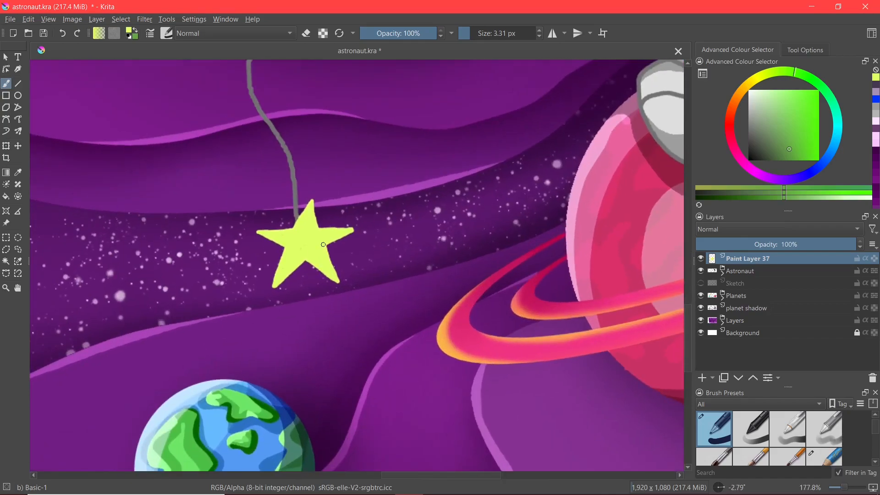
# Add a layer with inherited alpha above the star layer and choose a golden yellow.
pyautogui.press('Insert')
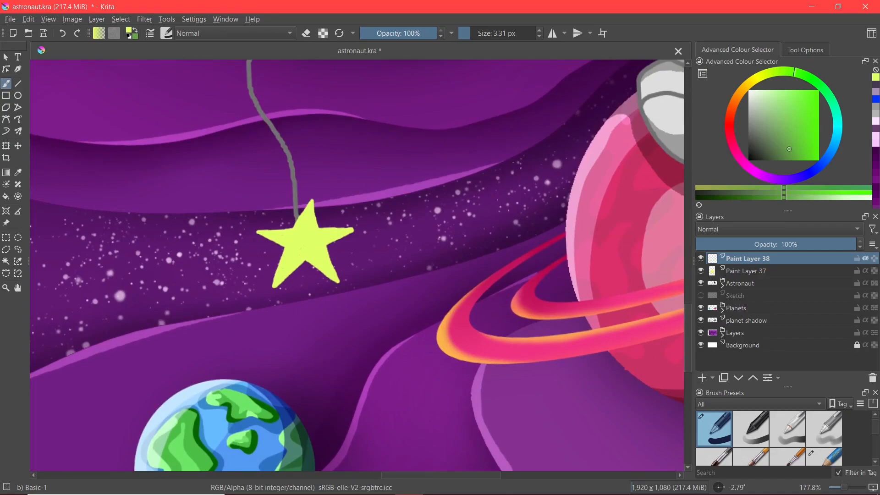
pyautogui.scroll(2, 341, 246)
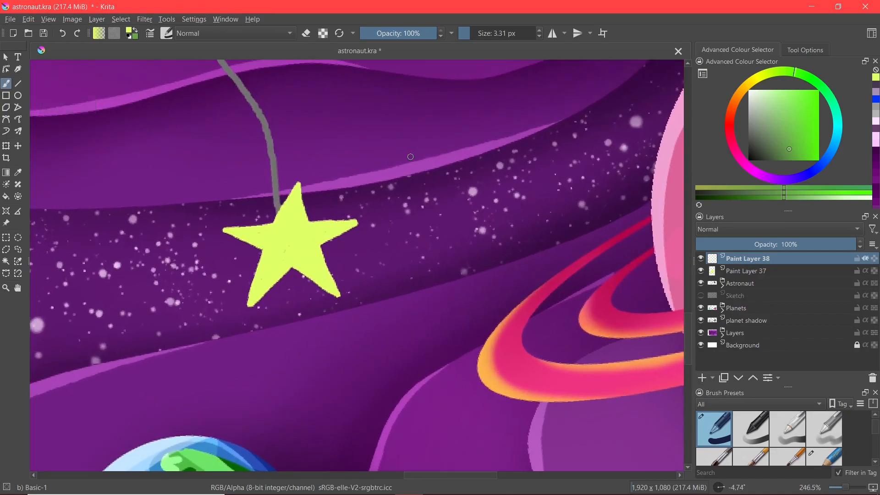
pyautogui.click(749, 83)
pyautogui.click(817, 113)
pyautogui.moveTo(297, 181)
pyautogui.mouseDown()
pyautogui.moveTo(285, 208)
pyautogui.moveTo(290, 228)
pyautogui.mouseUp()
pyautogui.hotkey('ctrl', 'z')
pyautogui.press('pagedown')
pyautogui.press('pageup')
pyautogui.moveTo(257, 200); pyautogui.dragTo(358, 202)
pyautogui.hotkey('ctrl', 'z')
# Paint golden yellow shading and pale cream highlights on the star directly on its own layer.
pyautogui.click(746, 271)
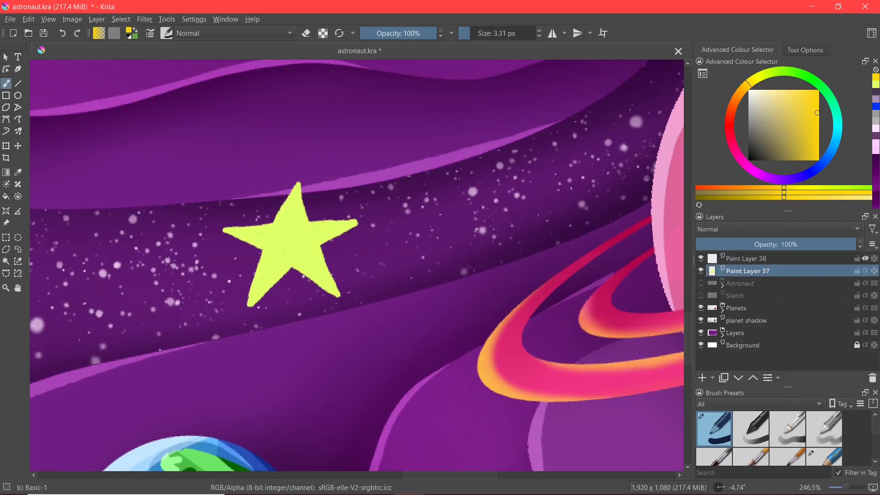
pyautogui.scroll(2, 339, 200)
pyautogui.moveTo(270, 174)
pyautogui.mouseDown()
pyautogui.moveTo(235, 299)
pyautogui.moveTo(290, 308)
pyautogui.moveTo(265, 299)
pyautogui.moveTo(204, 366)
pyautogui.moveTo(227, 270)
pyautogui.moveTo(240, 320)
pyautogui.moveTo(224, 287)
pyautogui.moveTo(181, 254)
pyautogui.moveTo(254, 203)
pyautogui.moveTo(224, 254)
pyautogui.moveTo(249, 256)
pyautogui.mouseUp()
pyautogui.moveTo(785, 94); pyautogui.dragTo(761, 90)
pyautogui.moveTo(271, 167)
pyautogui.mouseDown()
pyautogui.moveTo(187, 244)
pyautogui.moveTo(230, 262)
pyautogui.moveTo(247, 219)
pyautogui.mouseUp()
pyautogui.moveTo(178, 249)
pyautogui.mouseDown()
pyautogui.moveTo(356, 224)
pyautogui.moveTo(284, 213)
pyautogui.mouseUp()
# Paint darker gold shadows on the star's lower points and the underside of its right arm.
pyautogui.click(800, 142)
pyautogui.moveTo(277, 302)
pyautogui.mouseDown()
pyautogui.moveTo(344, 344)
pyautogui.moveTo(335, 343)
pyautogui.mouseUp()
pyautogui.moveTo(271, 303)
pyautogui.mouseDown()
pyautogui.moveTo(326, 334)
pyautogui.moveTo(318, 287)
pyautogui.mouseUp()
pyautogui.moveTo(345, 343)
pyautogui.mouseDown()
pyautogui.moveTo(295, 279)
pyautogui.moveTo(337, 340)
pyautogui.moveTo(316, 316)
pyautogui.mouseUp()
pyautogui.moveTo(291, 264); pyautogui.dragTo(367, 229)
pyautogui.moveTo(323, 255)
pyautogui.mouseDown()
pyautogui.moveTo(306, 262)
pyautogui.moveTo(324, 256)
pyautogui.moveTo(308, 301)
pyautogui.moveTo(309, 264)
pyautogui.mouseUp()
pyautogui.moveTo(205, 348)
pyautogui.mouseDown()
pyautogui.moveTo(216, 320)
pyautogui.moveTo(203, 366)
pyautogui.moveTo(218, 336)
pyautogui.moveTo(242, 323)
pyautogui.moveTo(236, 338)
pyautogui.mouseUp()
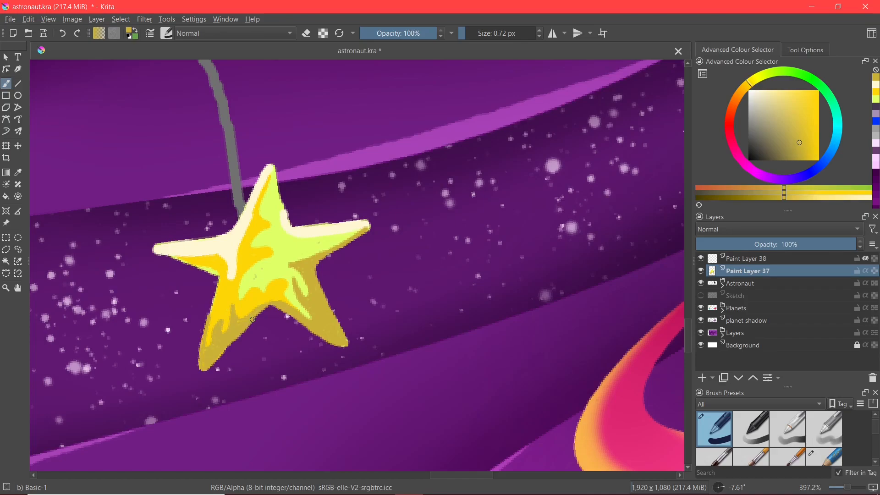
# Add white highlights along the star's top point with the brush at 0.72 px.
pyautogui.click(749, 90)
pyautogui.moveTo(275, 175)
pyautogui.mouseDown()
pyautogui.moveTo(300, 228)
pyautogui.moveTo(367, 224)
pyautogui.moveTo(246, 210)
pyautogui.moveTo(157, 247)
pyautogui.moveTo(235, 262)
pyautogui.moveTo(259, 193)
pyautogui.moveTo(260, 223)
pyautogui.mouseUp()
pyautogui.moveTo(270, 175); pyautogui.dragTo(248, 227)
pyautogui.scroll(-6, 248, 227)
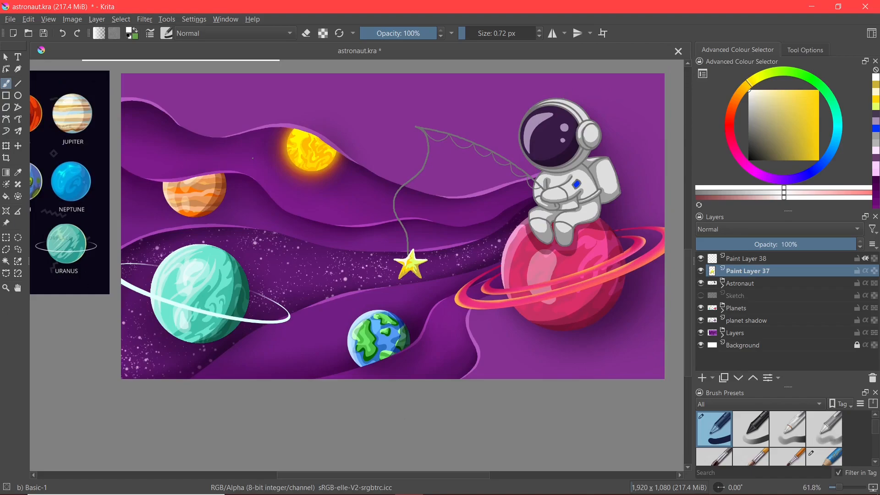
# Add a paint layer between the Astronaut group and the star layer.
pyautogui.click(759, 283)
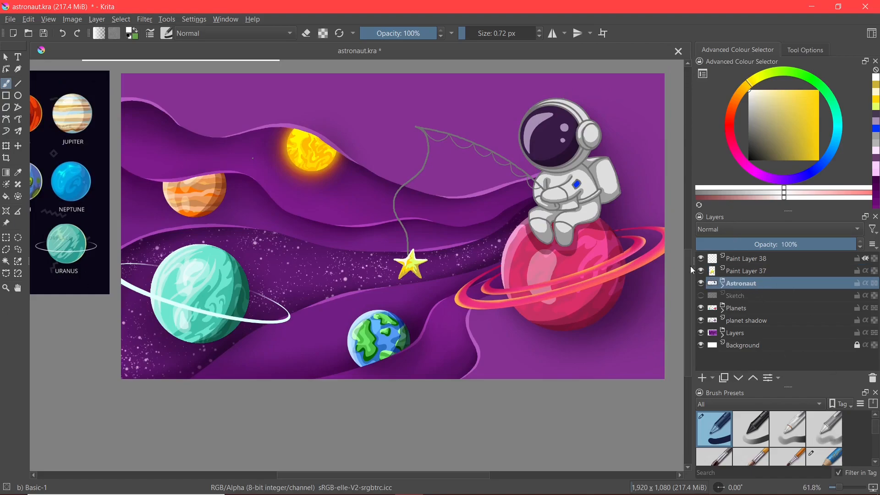
pyautogui.click(703, 378)
pyautogui.hotkey('ctrl', '+')
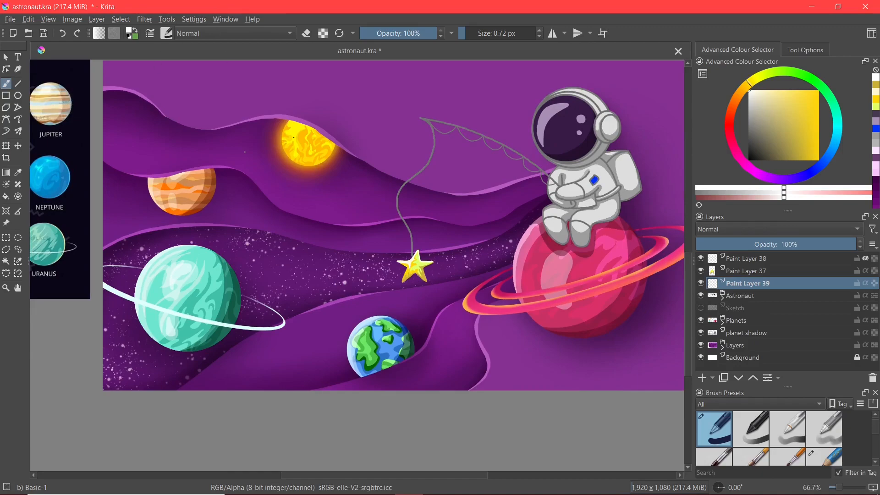
# Paint a yellow glow behind the star with the Airbrush Soft brush on the new layer.
pyautogui.click(167, 33)
pyautogui.click(293, 78)
pyautogui.click(799, 92)
pyautogui.click(757, 76)
pyautogui.click(804, 90)
pyautogui.moveTo(413, 269)
pyautogui.keyDown('shift'); pyautogui.mouseDown()
pyautogui.moveTo(434, 271)
pyautogui.moveTo(422, 265)
pyautogui.mouseUp(); pyautogui.keyUp('shift')
pyautogui.click(421, 265)
# Brighten the star's glow with pale yellow using Airbrush Soft at 134.15 px.
pyautogui.click(763, 90)
pyautogui.moveTo(499, 34); pyautogui.dragTo(489, 34)
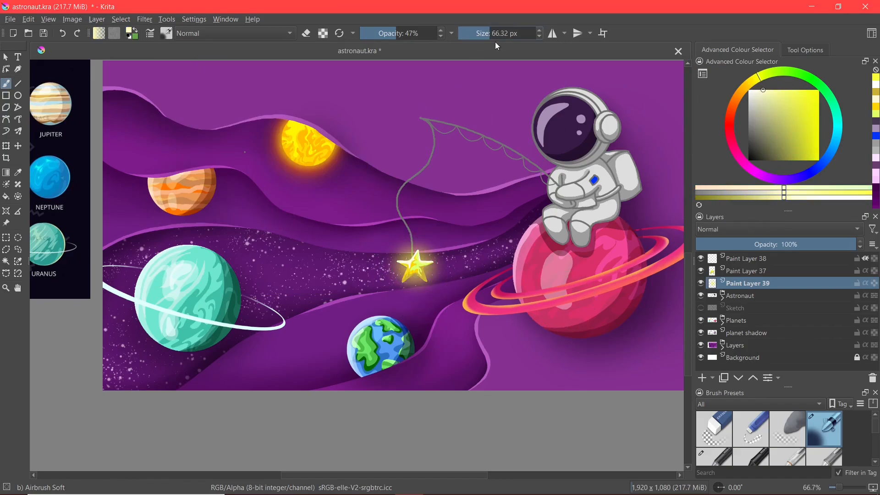
pyautogui.click(498, 34)
pyautogui.click(414, 268)
pyautogui.scroll(-1, 404, 285)
pyautogui.scroll(2, 504, 280)
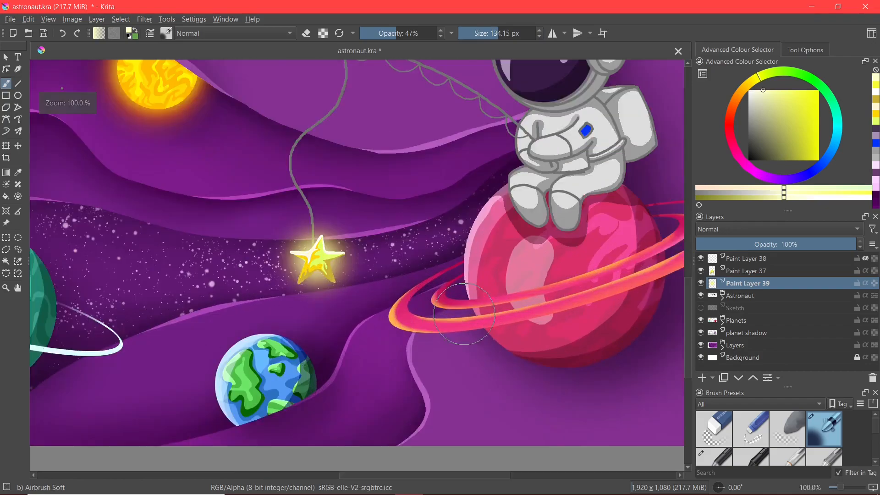
pyautogui.scroll(-1, 459, 316)
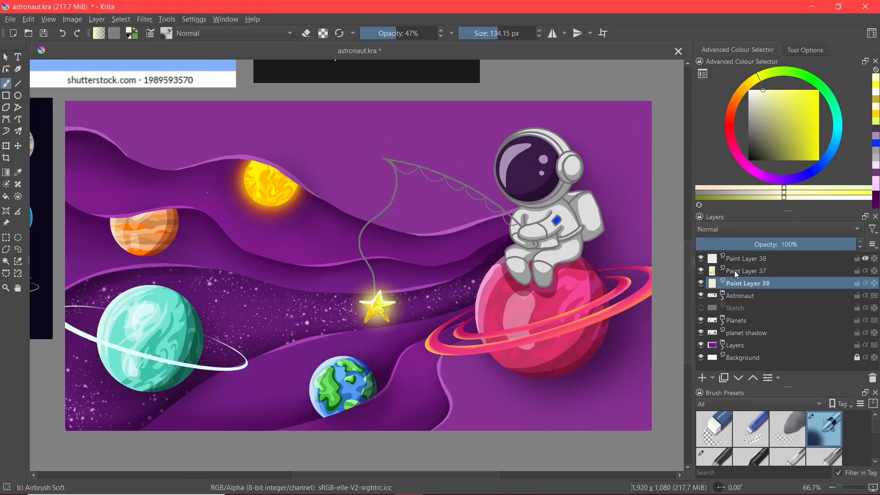
# Add a paint layer at the top of the layer stack and switch to the Basic-1 brush at 0.72 px.
pyautogui.press('Insert')
pyautogui.press('1')
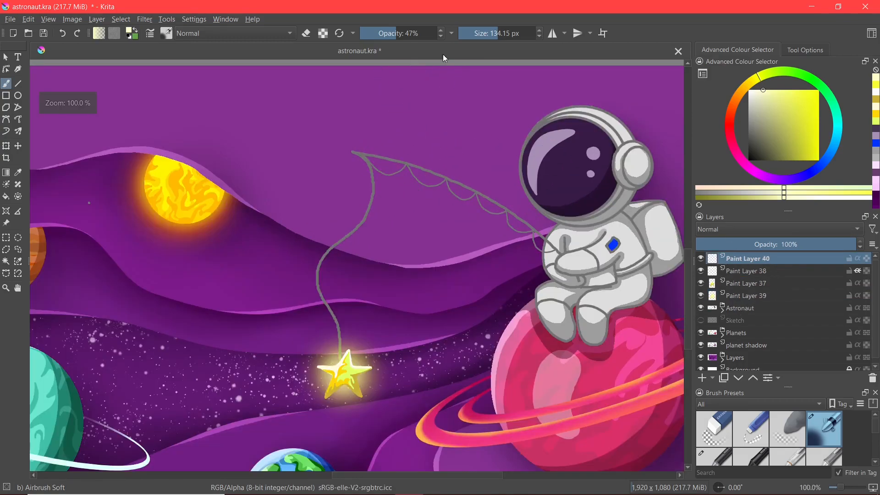
pyautogui.click(491, 37)
pyautogui.moveTo(491, 36); pyautogui.dragTo(361, 29)
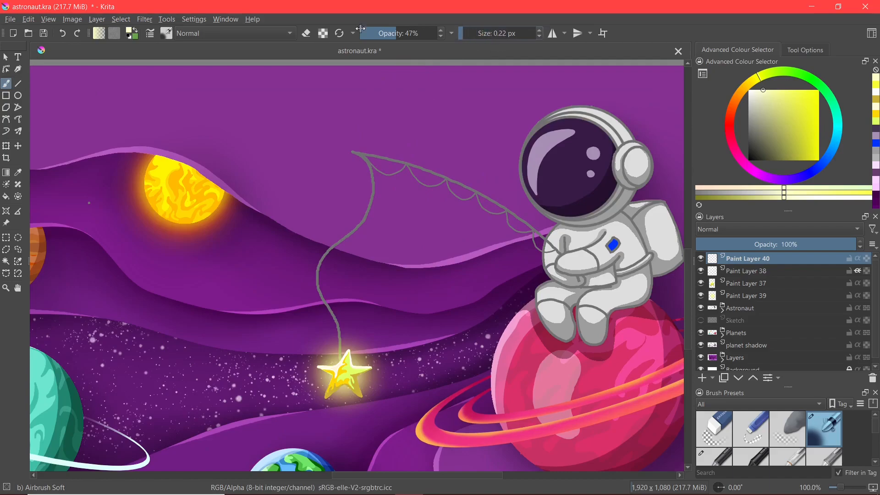
pyautogui.click(162, 35)
pyautogui.click(339, 75)
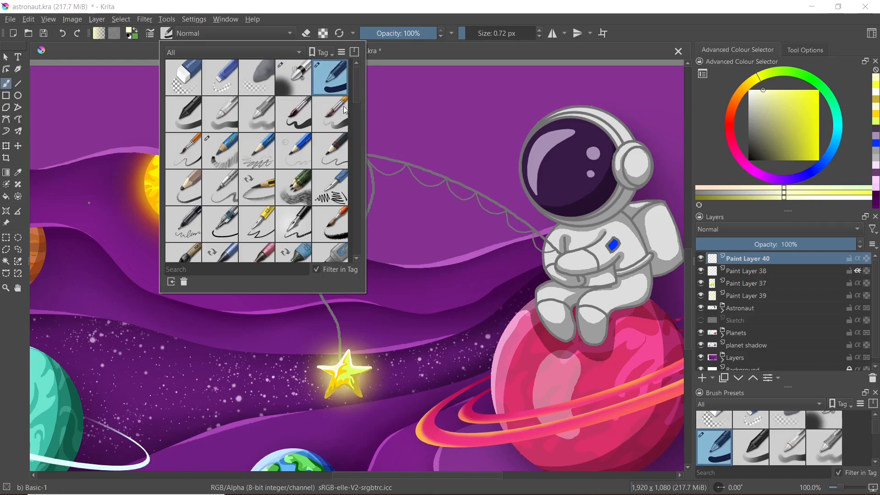
pyautogui.click(334, 21)
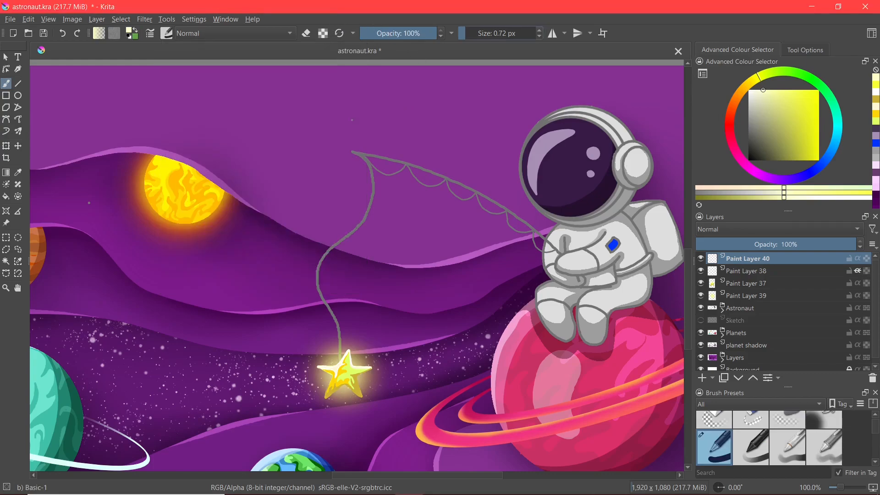
# Paint a light grey highlight down the hanging fishing line, undoing the last stroke.
pyautogui.scroll(5, 356, 116)
pyautogui.scroll(-2, 405, 191)
pyautogui.moveTo(753, 118); pyautogui.dragTo(748, 105)
pyautogui.moveTo(672, 152); pyautogui.dragTo(674, 158)
pyautogui.moveTo(336, 109)
pyautogui.mouseDown()
pyautogui.moveTo(370, 143)
pyautogui.moveTo(375, 180)
pyautogui.moveTo(363, 229)
pyautogui.moveTo(334, 266)
pyautogui.mouseUp()
pyautogui.scroll(-2, 334, 266)
pyautogui.scroll(3, 334, 266)
pyautogui.moveTo(414, 134)
pyautogui.mouseDown()
pyautogui.moveTo(357, 171)
pyautogui.moveTo(328, 206)
pyautogui.moveTo(323, 252)
pyautogui.moveTo(351, 313)
pyautogui.moveTo(356, 403)
pyautogui.moveTo(358, 351)
pyautogui.moveTo(355, 403)
pyautogui.mouseUp()
pyautogui.hotkey('ctrl', 'z')
# Paint a light grey highlight along the length of the fishing rod towards the astronaut's hands.
pyautogui.scroll(-1, 356, 265)
pyautogui.scroll(2, 486, 195)
pyautogui.moveTo(173, 351)
pyautogui.mouseDown()
pyautogui.moveTo(251, 285)
pyautogui.moveTo(497, 141)
pyautogui.moveTo(673, 83)
pyautogui.mouseUp()
pyautogui.scroll(-2, 673, 83)
pyautogui.moveTo(468, 190); pyautogui.dragTo(533, 162)
pyautogui.scroll(-2, 593, 149)
pyautogui.scroll(2, 550, 220)
# Highlight the small line loops hanging beneath the fishing rod with short light grey strokes.
pyautogui.moveTo(190, 141); pyautogui.dragTo(237, 187)
pyautogui.scroll(2, 301, 164)
pyautogui.moveTo(296, 183); pyautogui.dragTo(370, 248)
pyautogui.moveTo(445, 217); pyautogui.dragTo(502, 276)
pyautogui.scroll(-1, 463, 285)
pyautogui.scroll(-1, 463, 284)
pyautogui.moveTo(318, 177)
pyautogui.mouseDown()
pyautogui.moveTo(336, 221)
pyautogui.moveTo(353, 235)
pyautogui.mouseUp()
pyautogui.moveTo(402, 235)
pyautogui.mouseDown()
pyautogui.moveTo(426, 294)
pyautogui.moveTo(490, 352)
pyautogui.moveTo(508, 315)
pyautogui.mouseUp()
pyautogui.scroll(-5, 490, 352)
pyautogui.scroll(3, 468, 220)
pyautogui.press('[')
pyautogui.scroll(4, 388, 154)
pyautogui.moveTo(316, 267); pyautogui.dragTo(350, 252)
pyautogui.moveTo(513, 245); pyautogui.dragTo(568, 226)
pyautogui.scroll(-1, 567, 226)
pyautogui.hotkey('ctrl', 'z')
pyautogui.hotkey('ctrl', 'z')
# Set the brush size to 0.01 px and paint thin light grey highlights on the loops beneath the rod.
pyautogui.click(460, 34)
pyautogui.moveTo(269, 224); pyautogui.dragTo(298, 213)
pyautogui.moveTo(422, 212); pyautogui.dragTo(463, 199)
pyautogui.moveTo(562, 216); pyautogui.dragTo(605, 202)
pyautogui.scroll(-1, 482, 367)
pyautogui.scroll(-2, 357, 265)
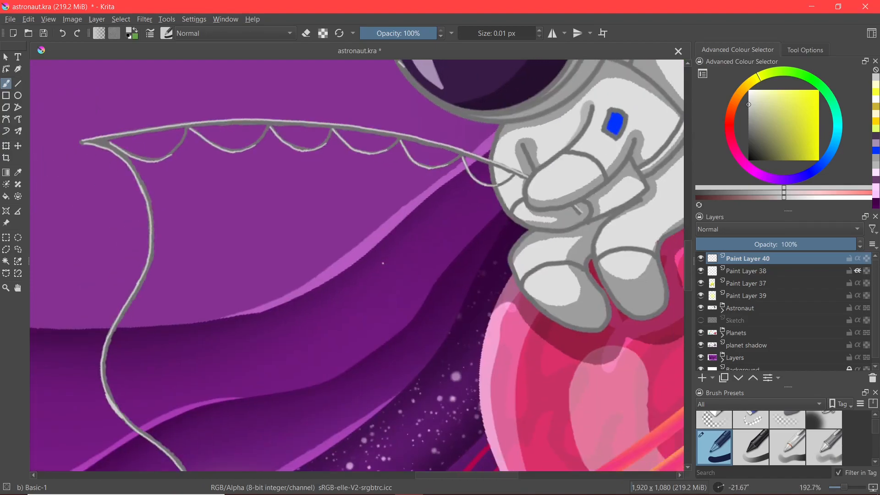
# Add the remaining thin light grey highlights to the loops and reset the canvas rotation to 0°.
pyautogui.scroll(2, 356, 265)
pyautogui.moveTo(306, 202); pyautogui.dragTo(315, 190)
pyautogui.moveTo(436, 170); pyautogui.dragTo(442, 160)
pyautogui.moveTo(151, 260); pyautogui.dragTo(168, 233)
pyautogui.scroll(-3, 490, 181)
pyautogui.scroll(-2, 357, 265)
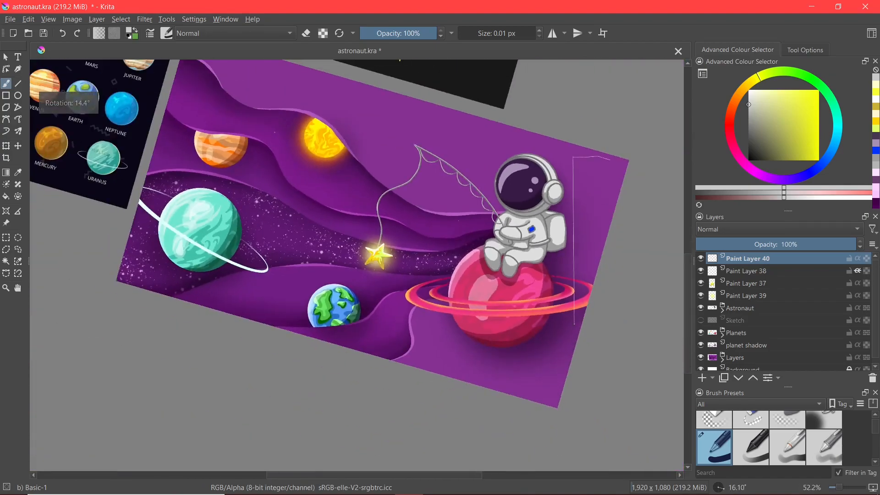
pyautogui.press('5')
pyautogui.scroll(1, 357, 265)
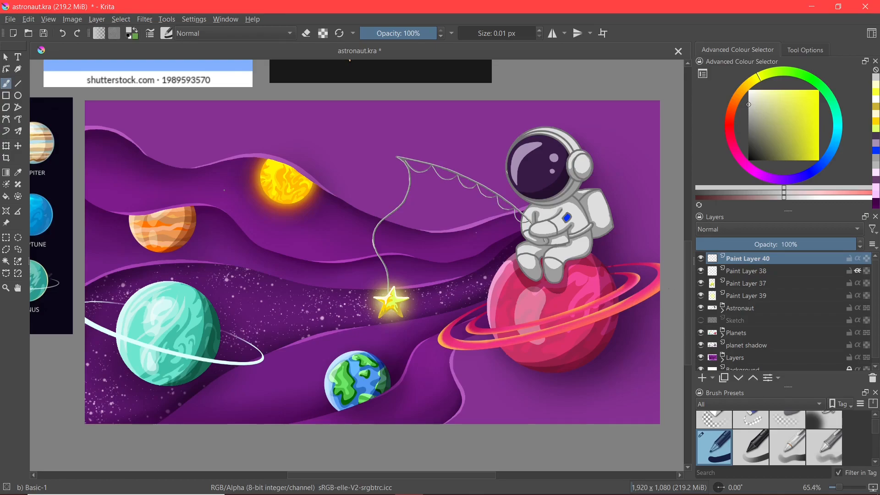
# Save the illustration as the JPEG image astronaut at 100% quality, also saving it as a Krita file.
pyautogui.click(9, 19)
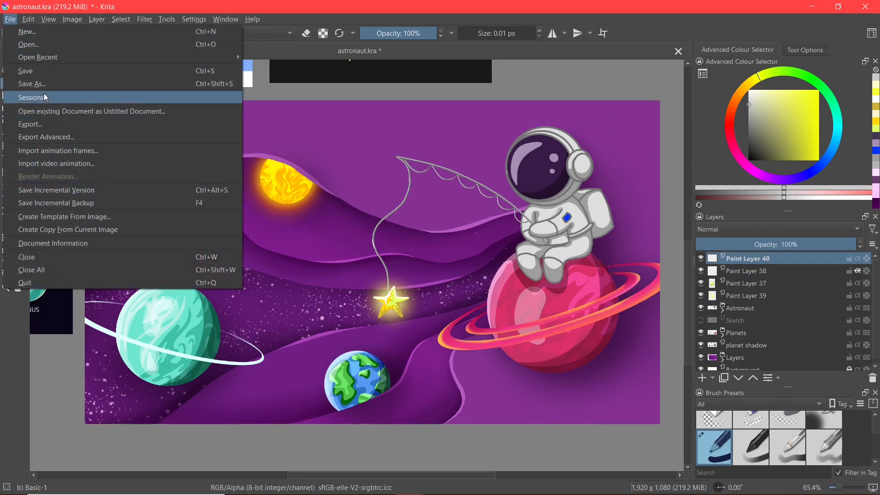
pyautogui.click(33, 84)
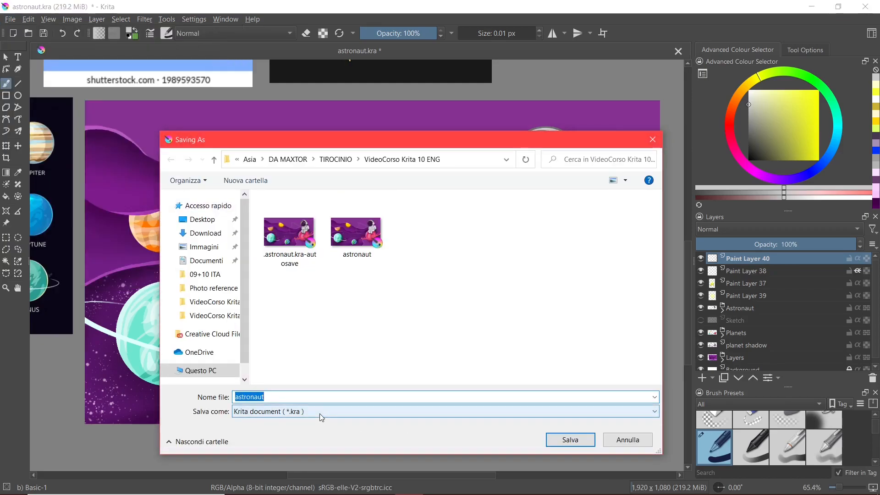
pyautogui.click(322, 418)
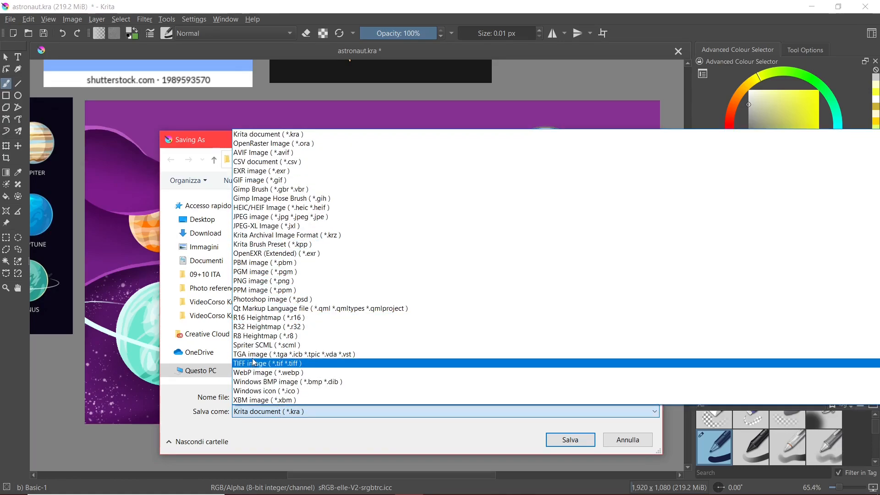
pyautogui.click(282, 217)
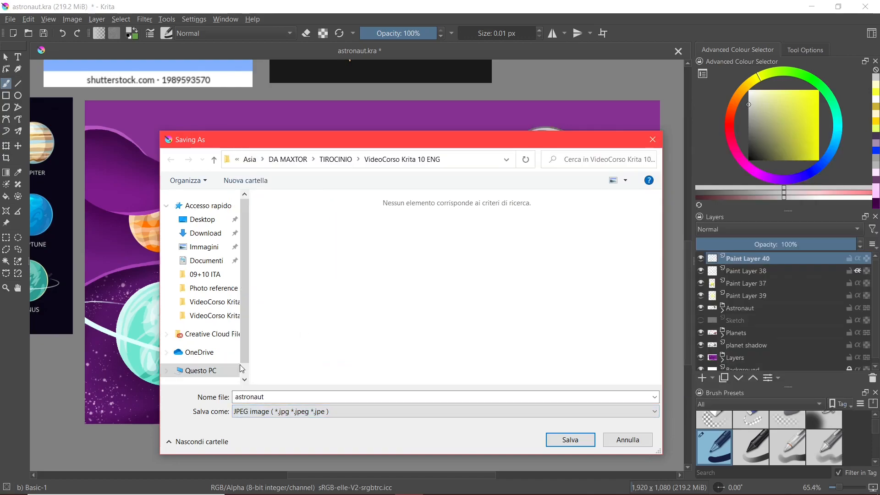
pyautogui.click(560, 445)
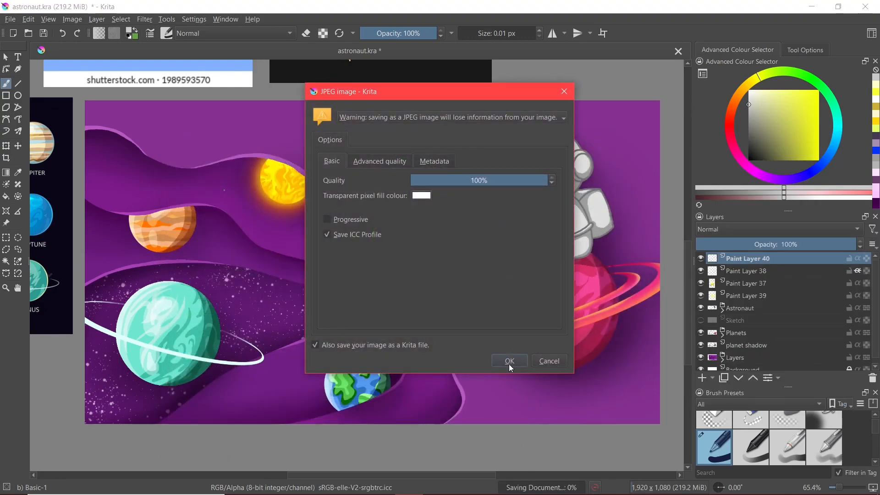
pyautogui.click(510, 362)
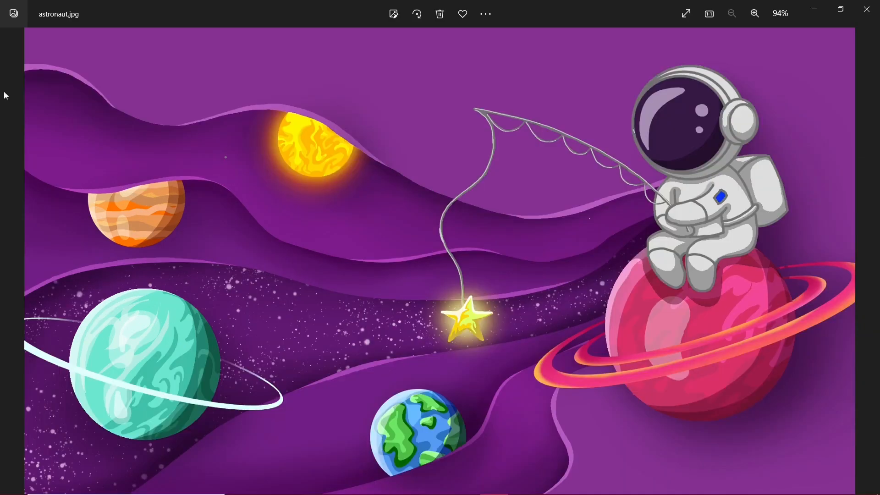